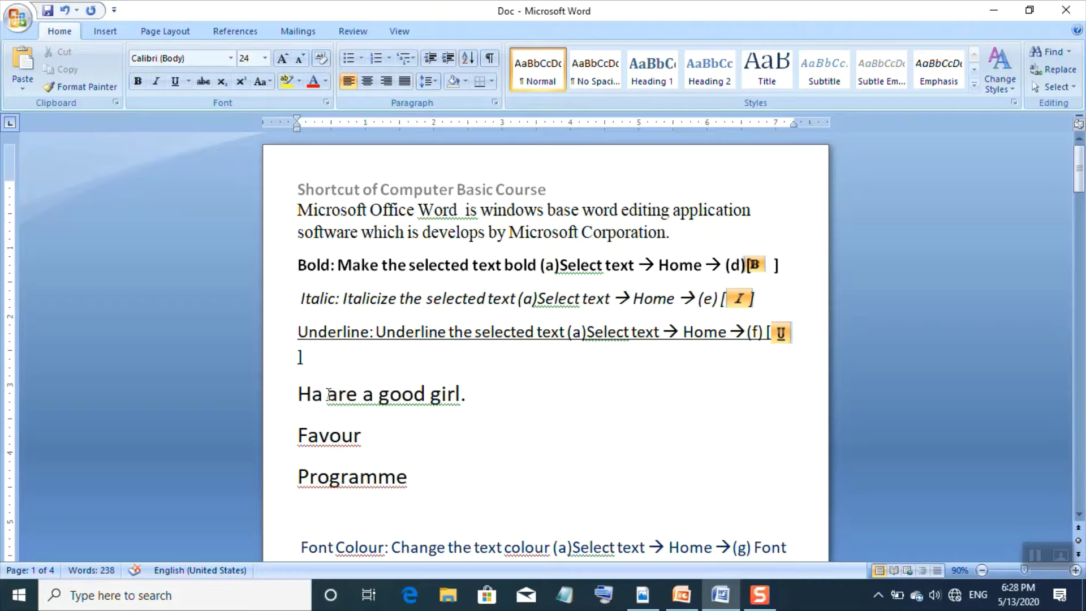
# - Apply the grammar suggestion so the line reads 'Ha is a good girl.'
pyautogui.rightClick(353, 396)
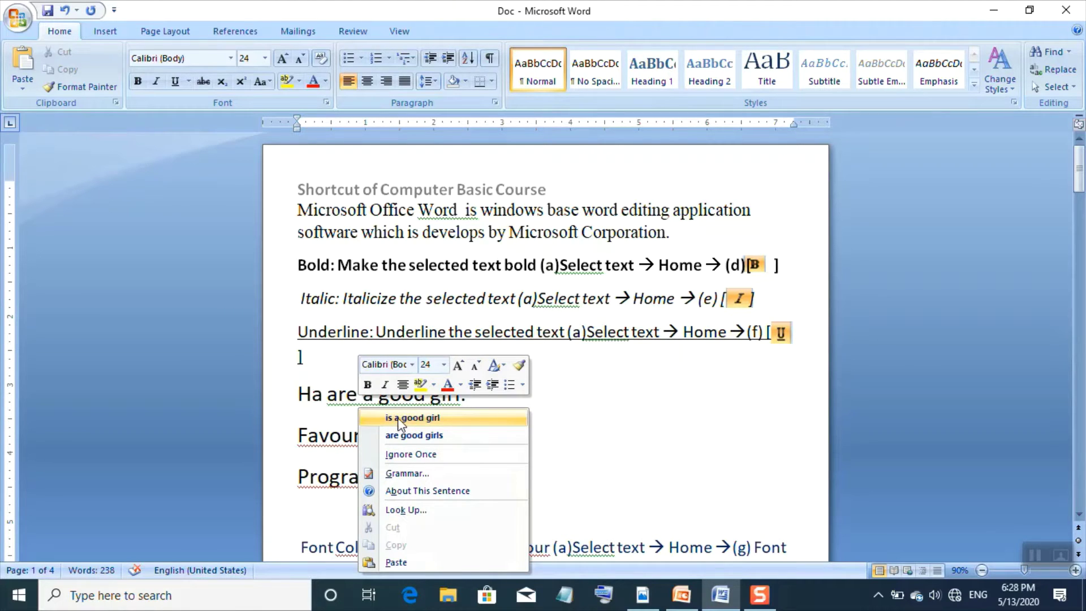
pyautogui.click(418, 419)
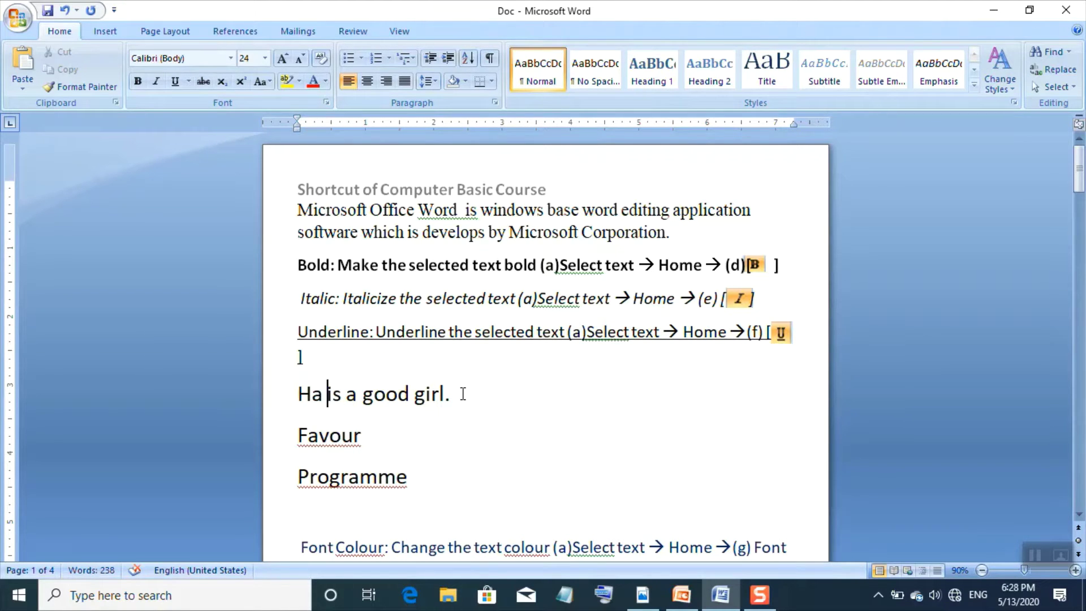
pyautogui.click(399, 33)
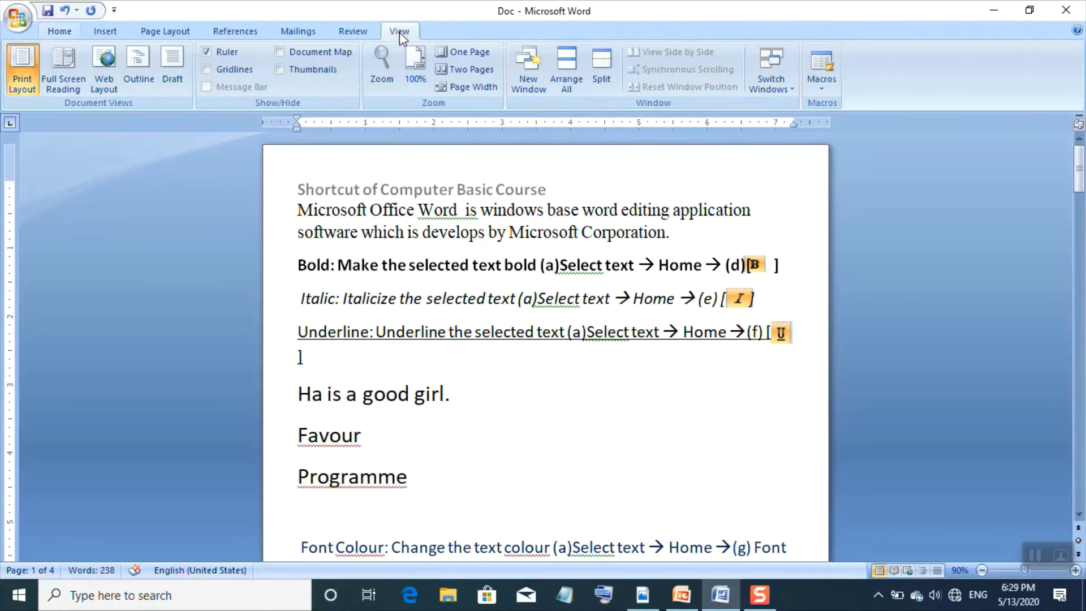
# - Try Full Screen Reading, Web Layout and Outline views, return to page view, then switch to PowerPoint
pyautogui.click(59, 82)
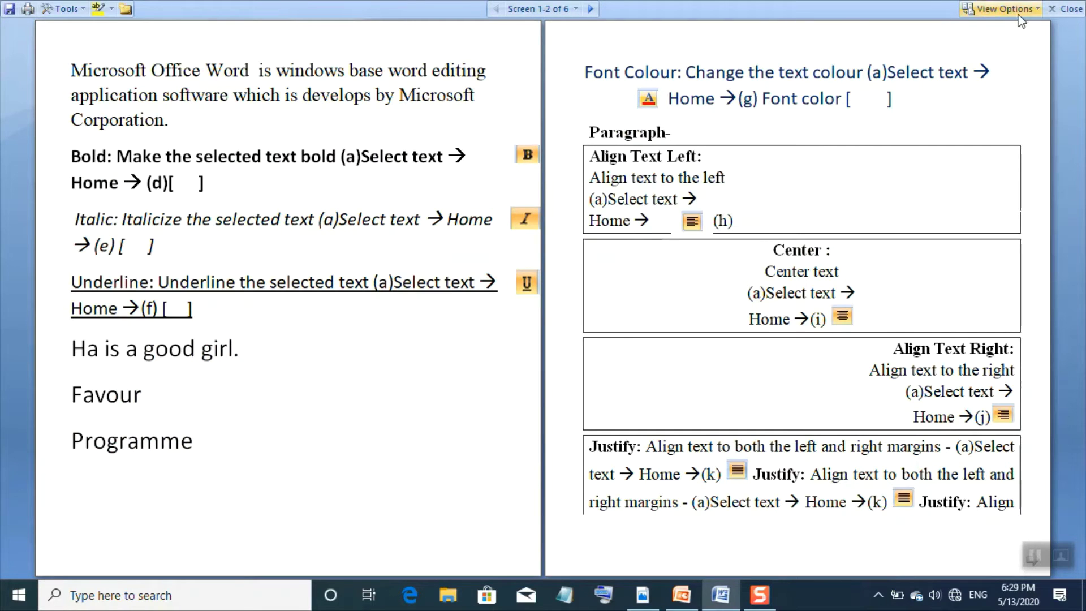
pyautogui.click(1068, 11)
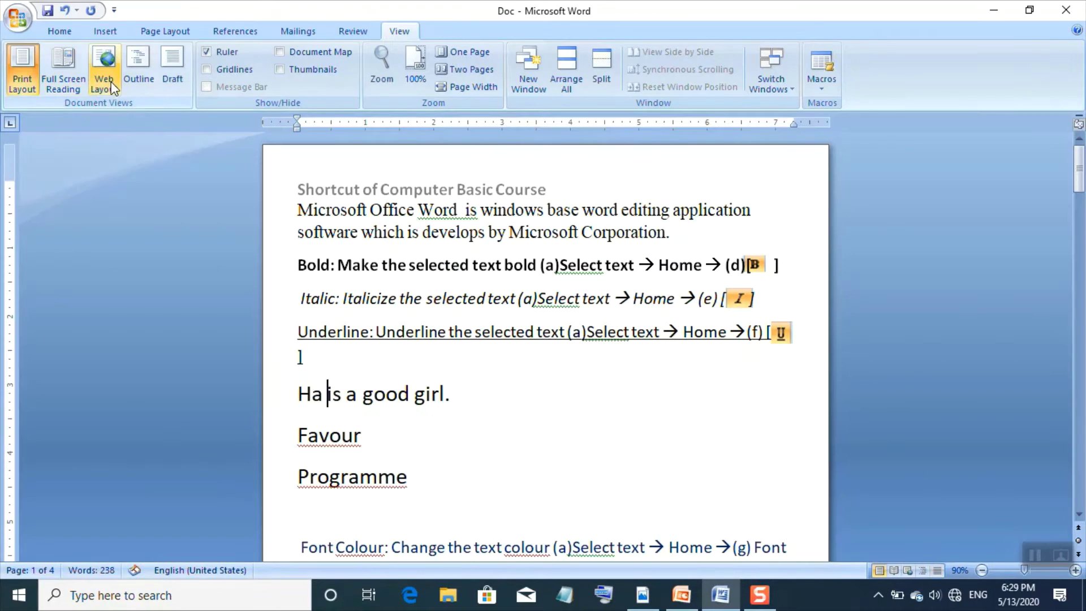
pyautogui.click(109, 80)
pyautogui.click(138, 80)
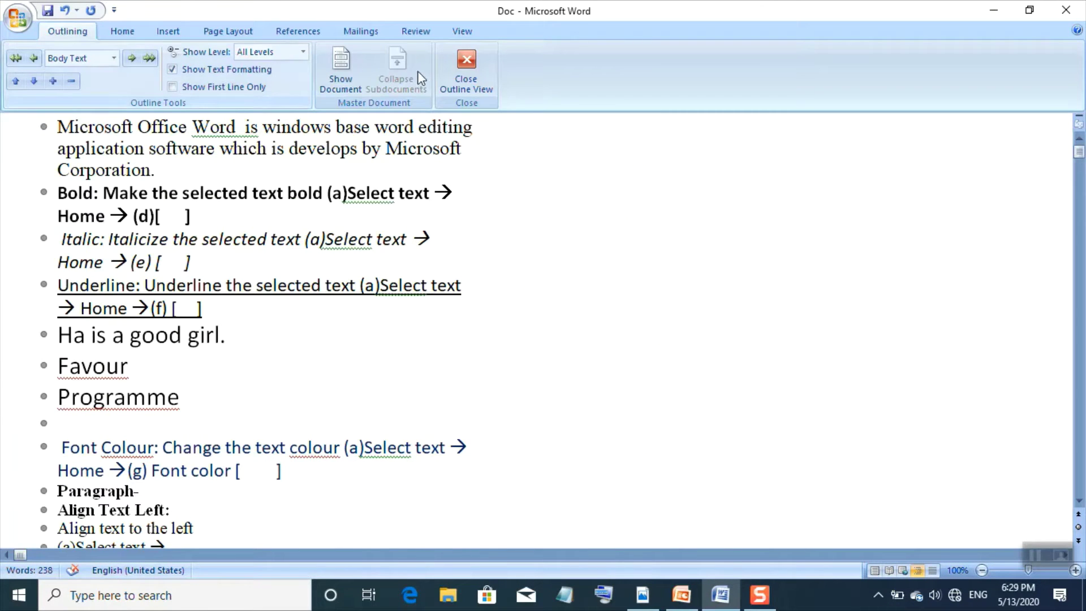
pyautogui.click(466, 73)
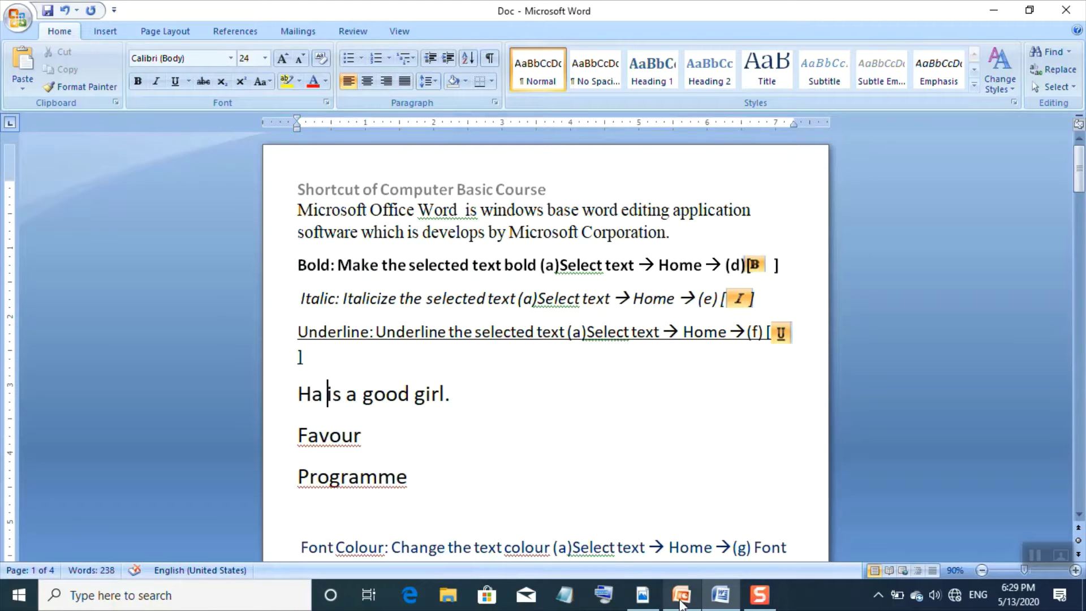
pyautogui.click(693, 603)
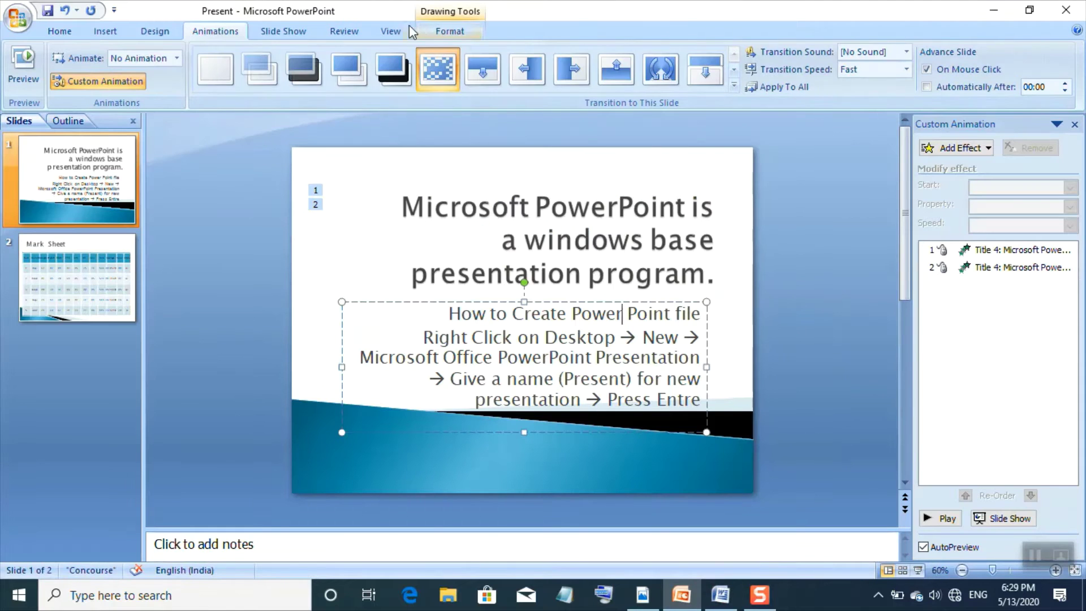
# - Play the 'Present' presentation as a slide show and exit at its end screen
pyautogui.click(392, 31)
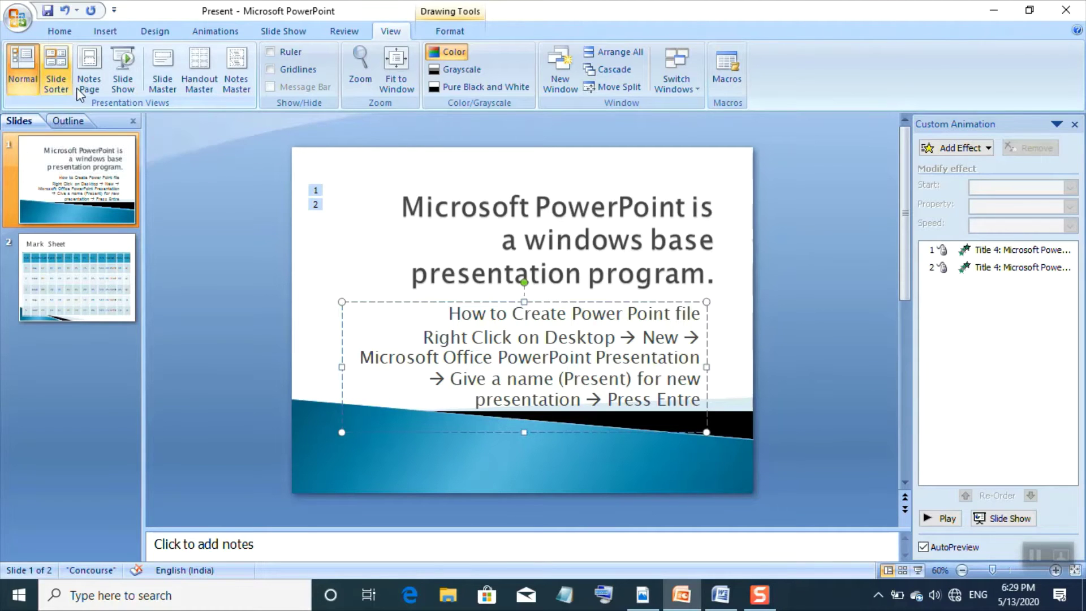
pyautogui.click(111, 88)
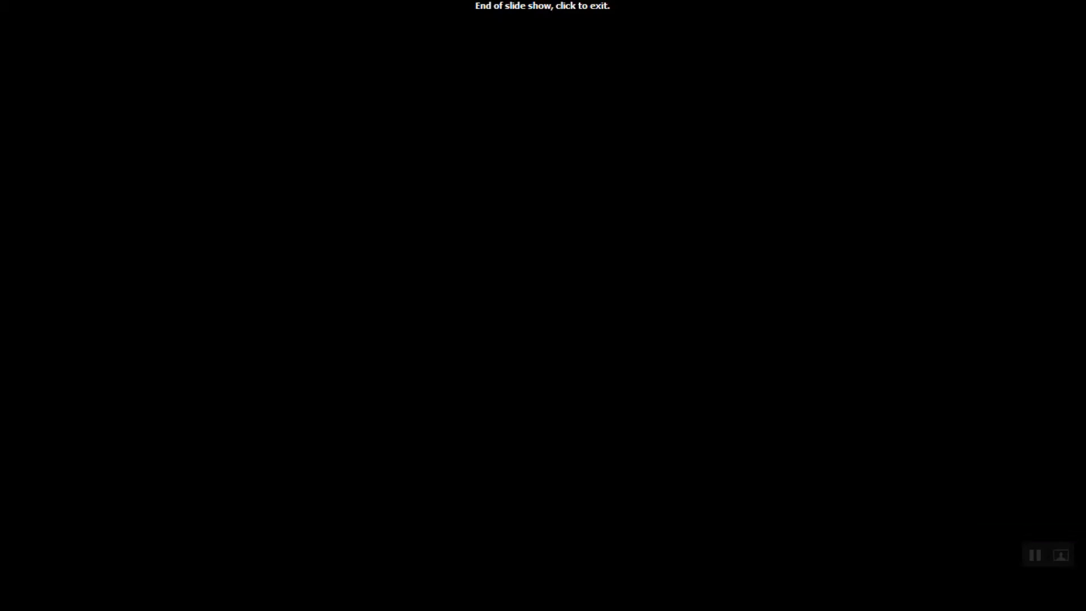
pyautogui.click(536, 96)
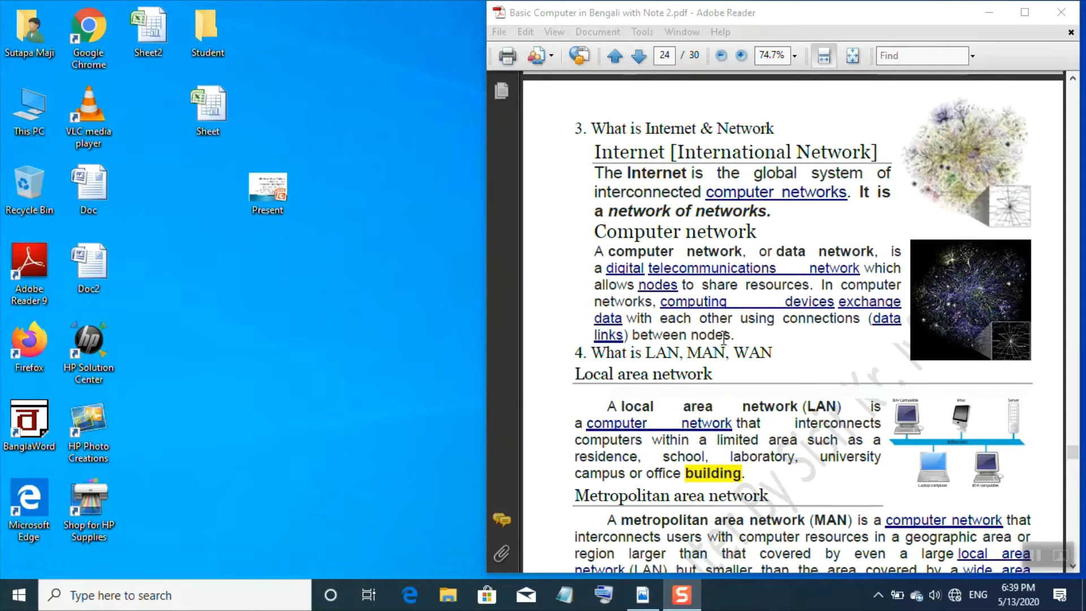
# - Select the Computer network definition paragraph and the LAN heading on page 24
pyautogui.moveTo(733, 335); pyautogui.dragTo(597, 252)
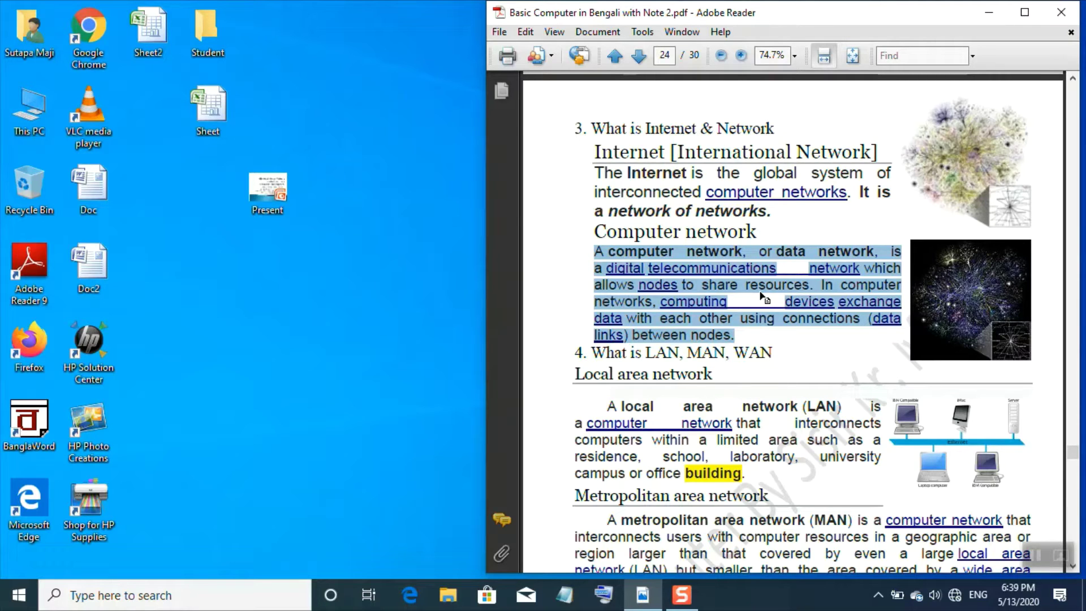
pyautogui.scroll(-1, 763, 298)
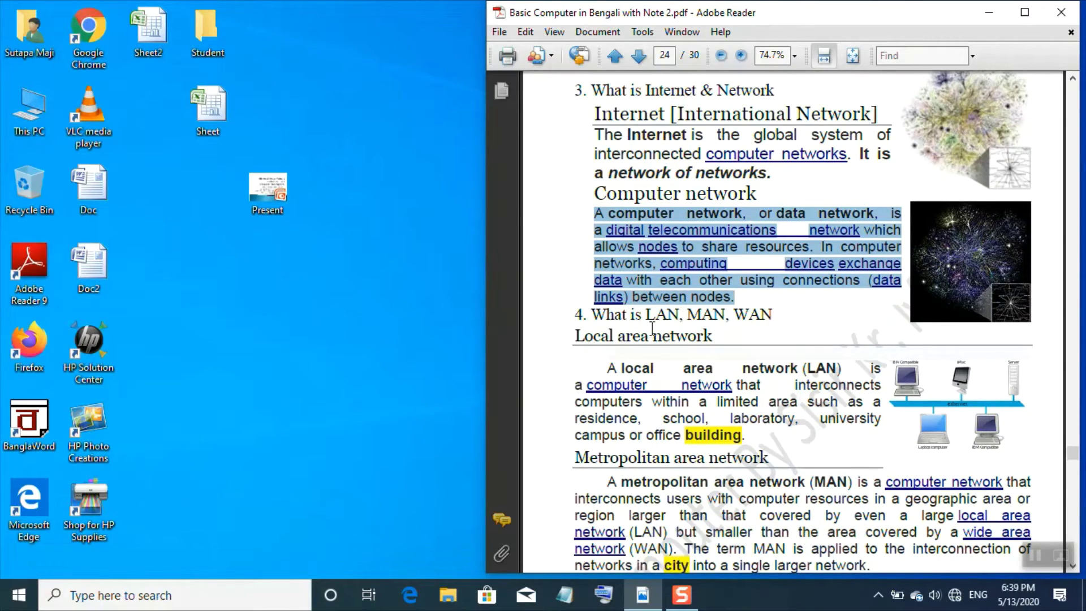
pyautogui.moveTo(647, 316); pyautogui.dragTo(678, 315)
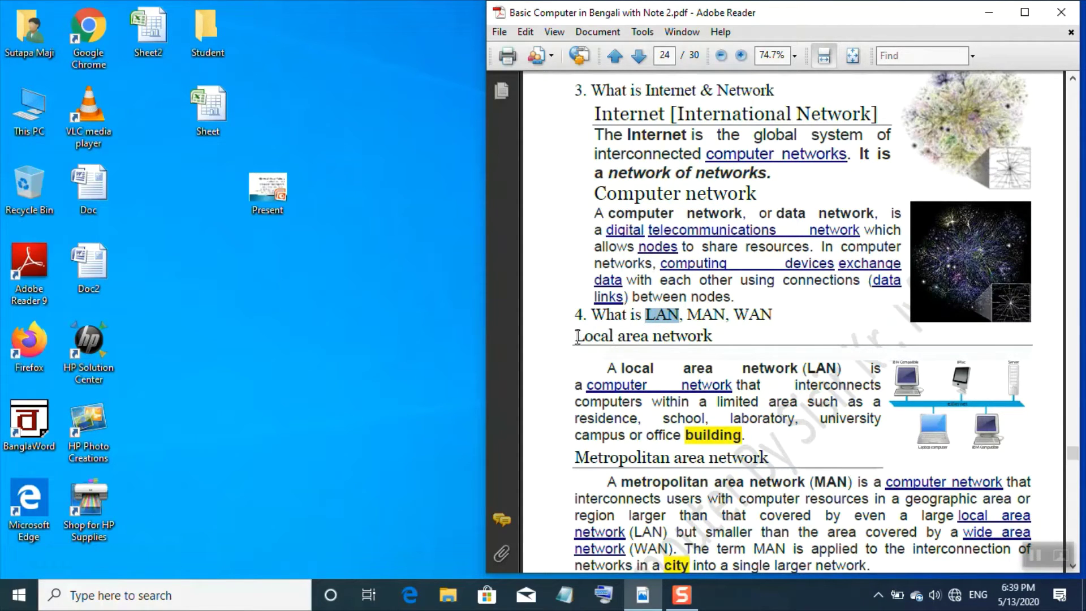
pyautogui.moveTo(577, 337); pyautogui.dragTo(712, 338)
# - Select the local area network definition, then pick out the word 'building'
pyautogui.scroll(-2, 696, 340)
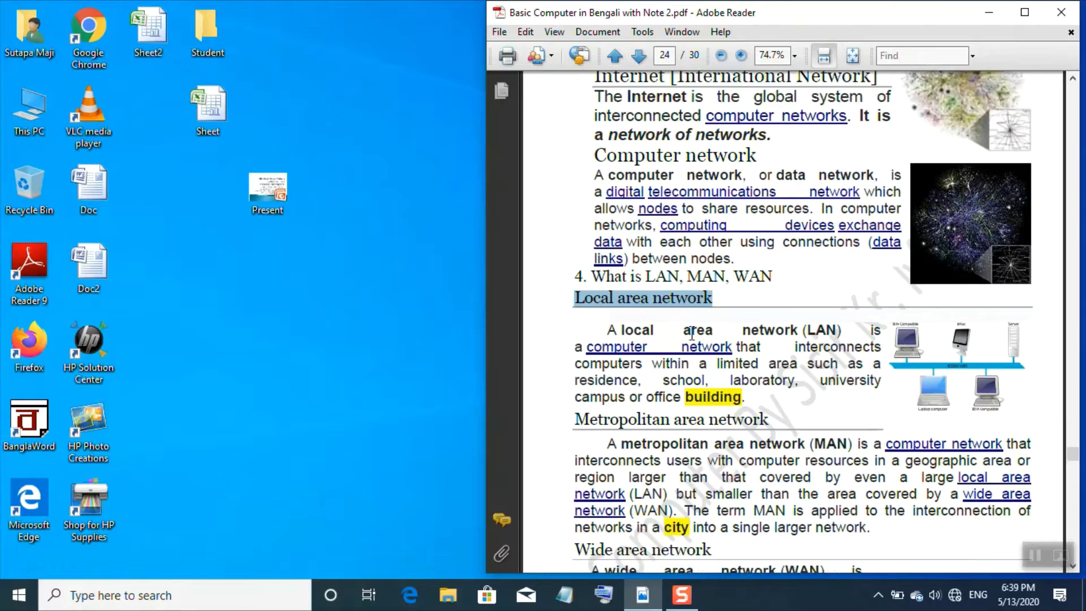
pyautogui.scroll(-1, 692, 334)
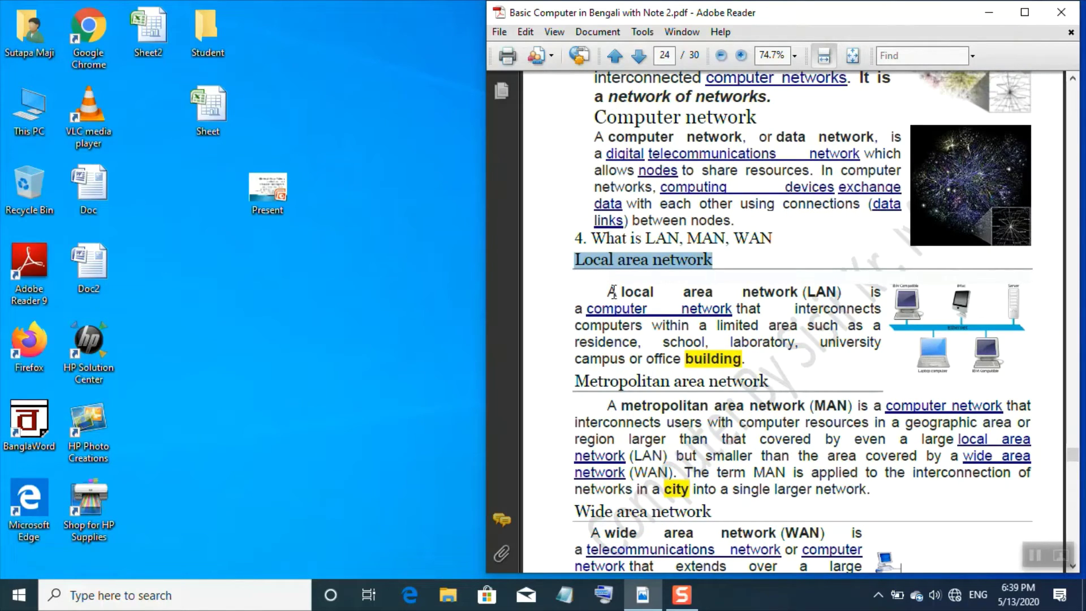
pyautogui.moveTo(607, 292); pyautogui.dragTo(751, 355)
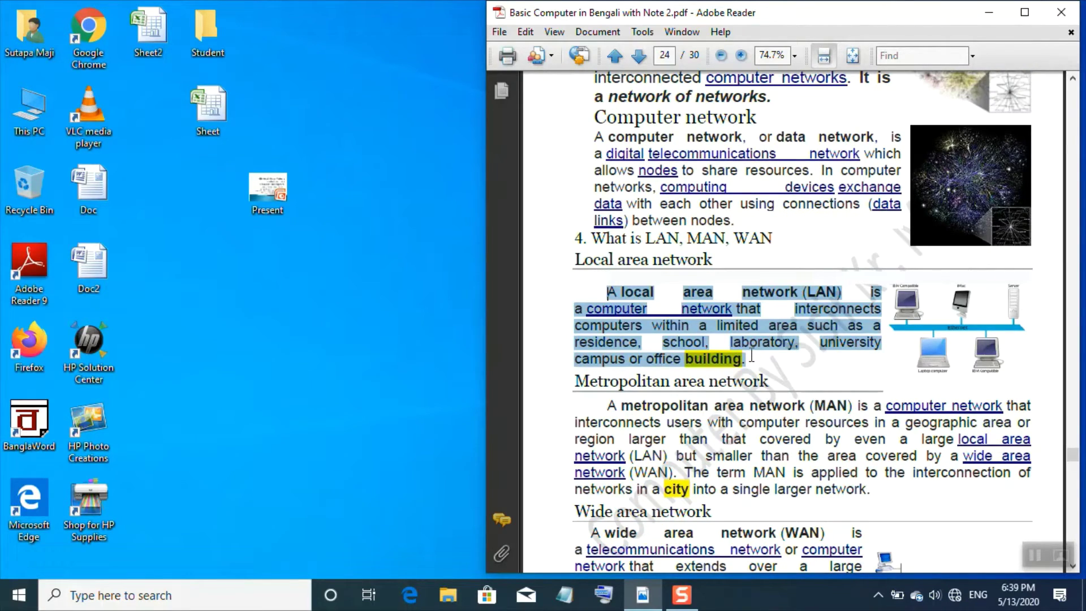
pyautogui.click(714, 362)
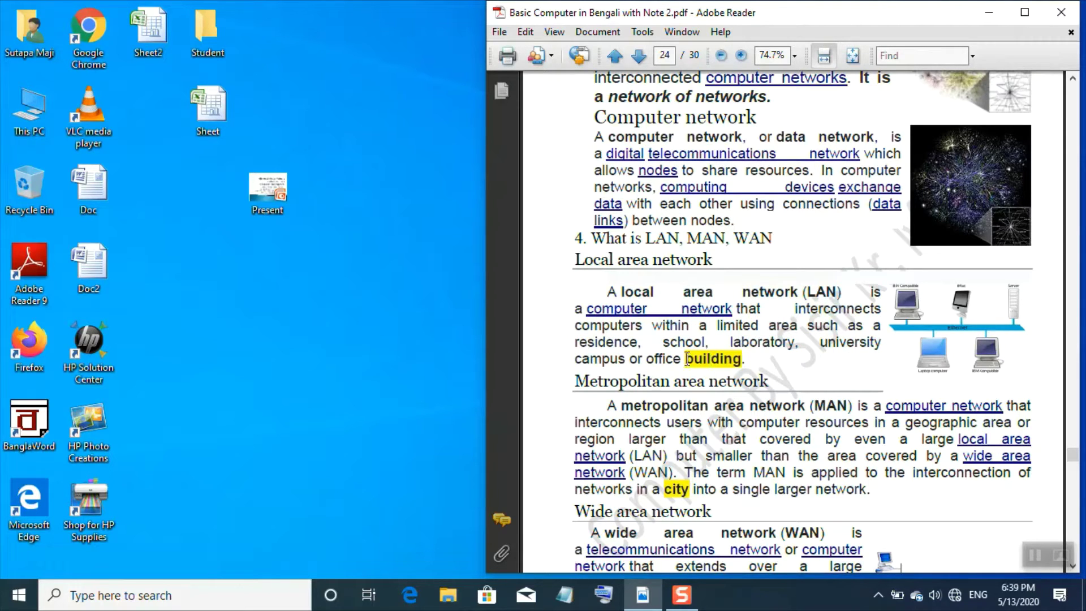
pyautogui.moveTo(686, 360); pyautogui.dragTo(739, 363)
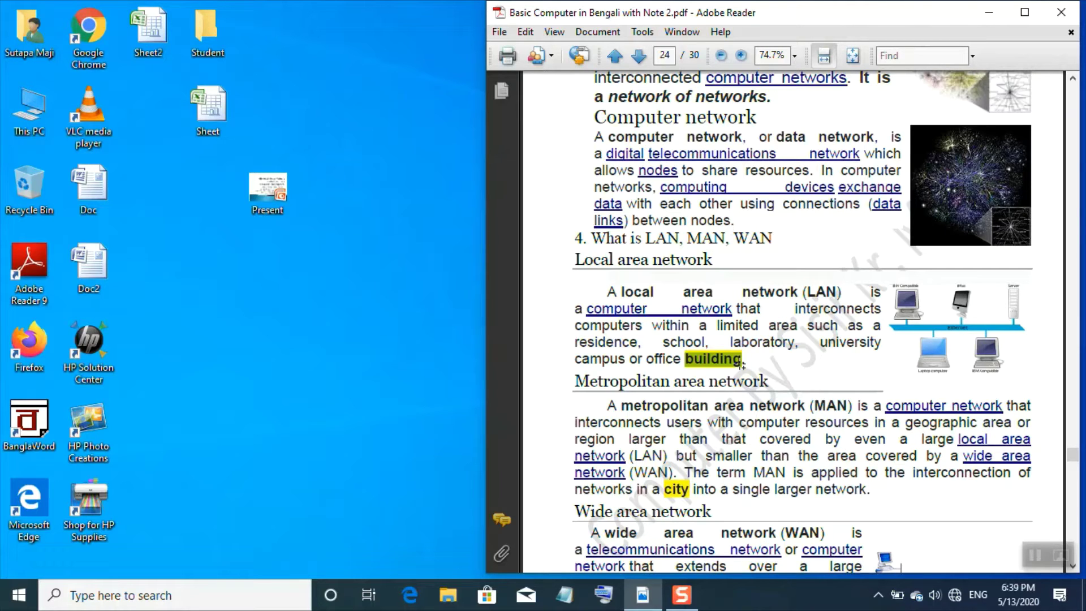
# - Pick out 'city' in the MAN definition and 'across the world' in the WAN definition
pyautogui.scroll(-3, 742, 364)
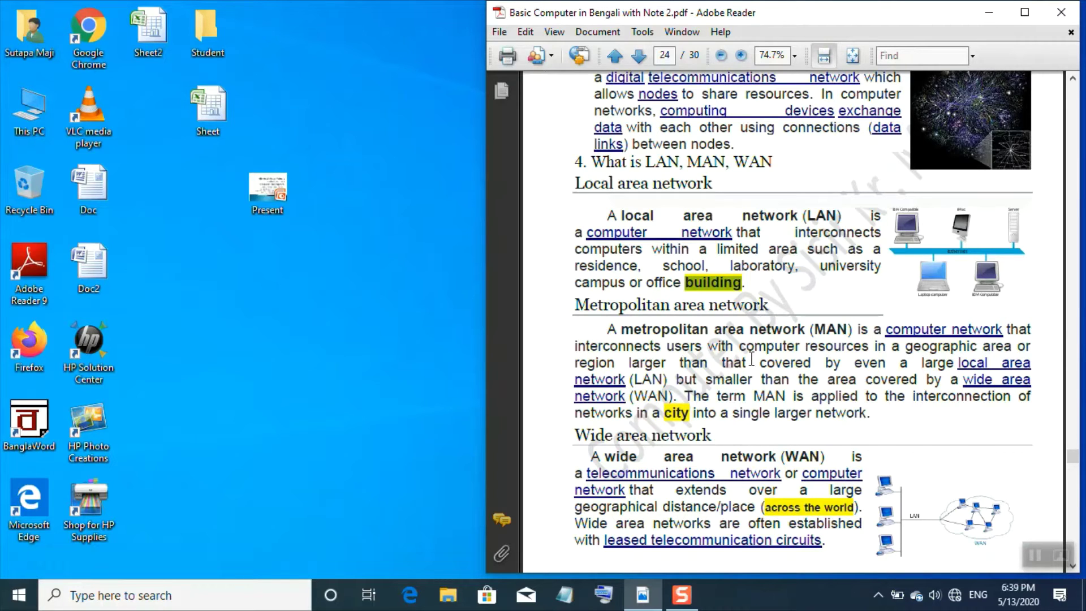
pyautogui.scroll(-2, 752, 359)
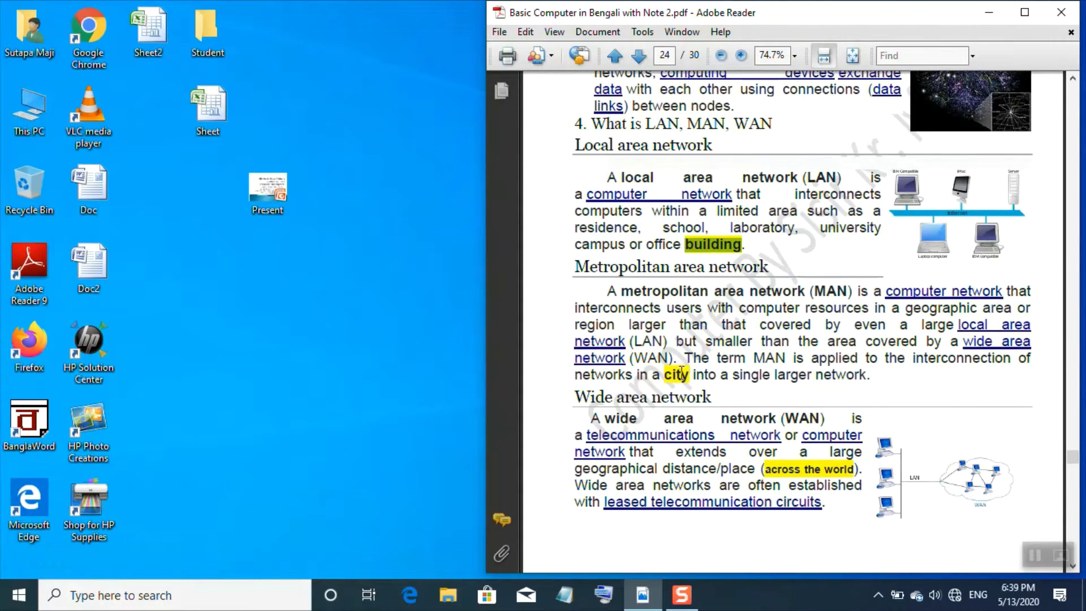
pyautogui.moveTo(664, 375); pyautogui.dragTo(688, 380)
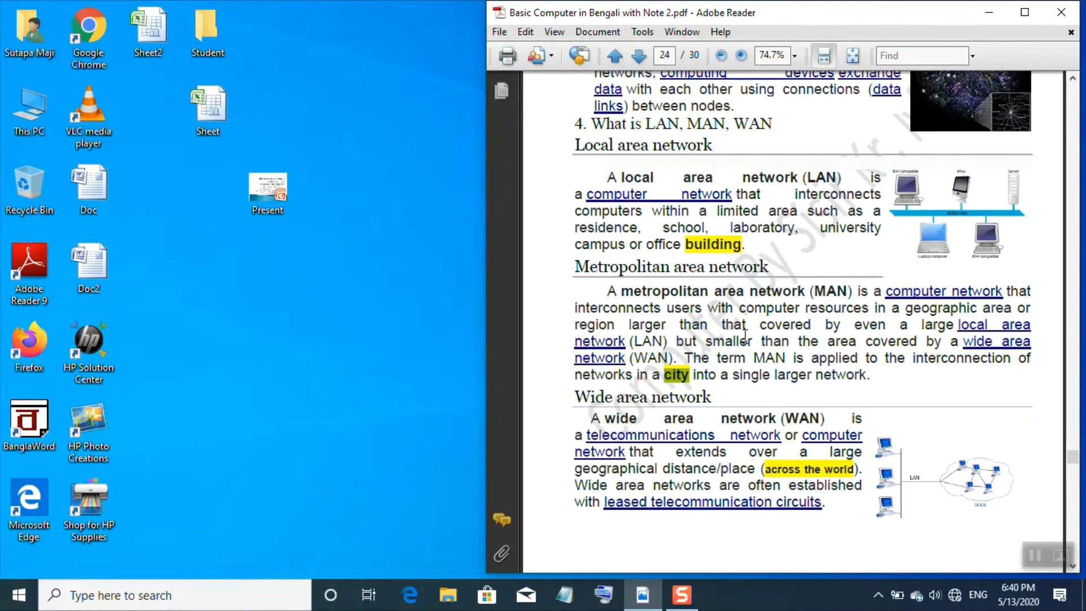
pyautogui.scroll(-3, 745, 337)
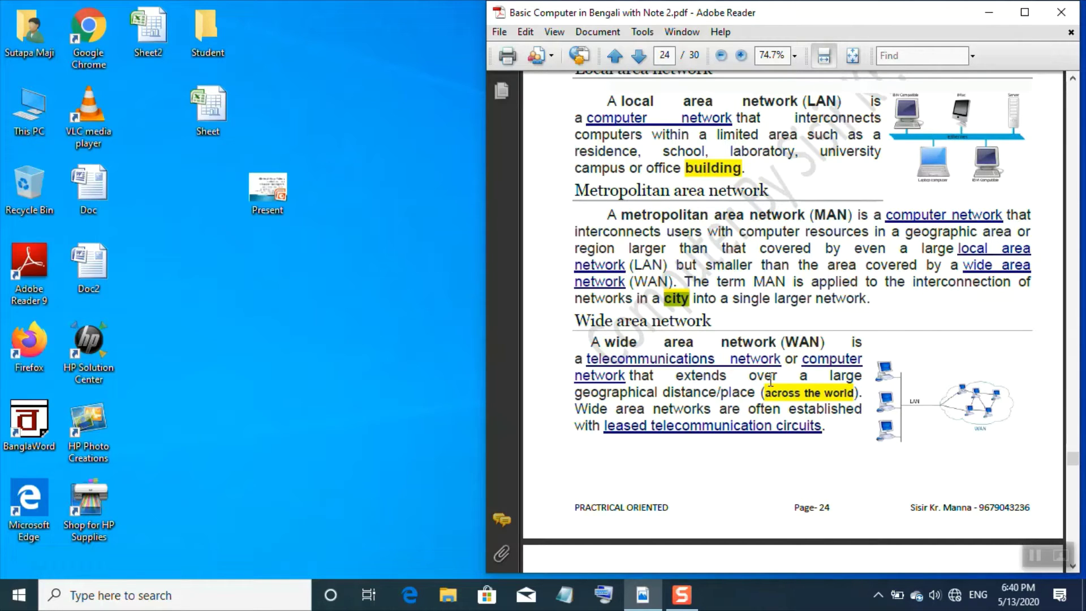
pyautogui.moveTo(766, 392); pyautogui.dragTo(848, 399)
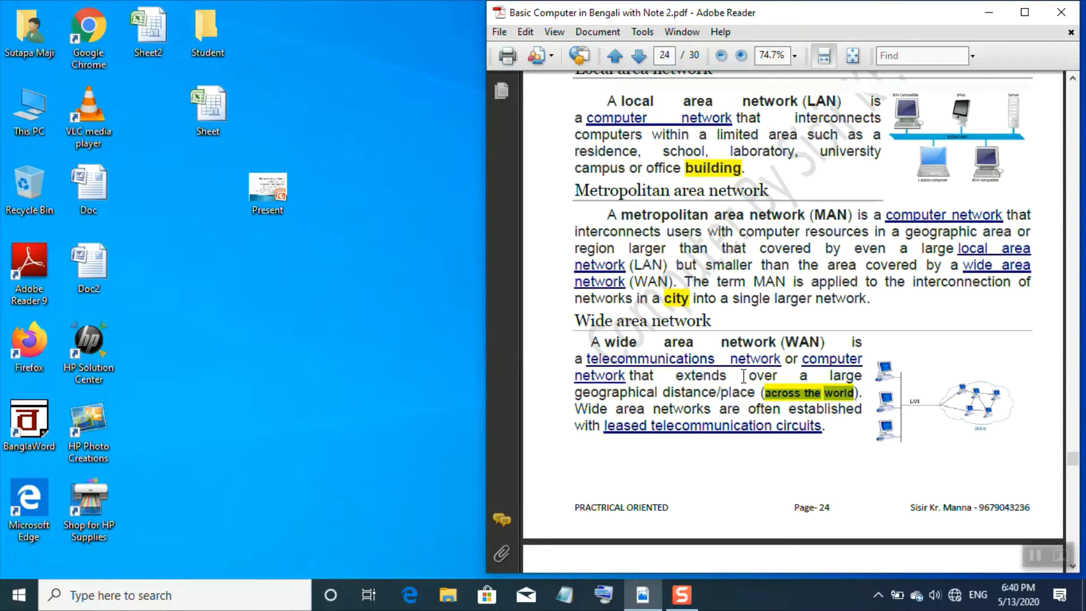
# - Scroll the PDF down to page 25, where section 5 Connect Internet to PC begins
pyautogui.scroll(-1, 743, 375)
pyautogui.scroll(-1, 743, 376)
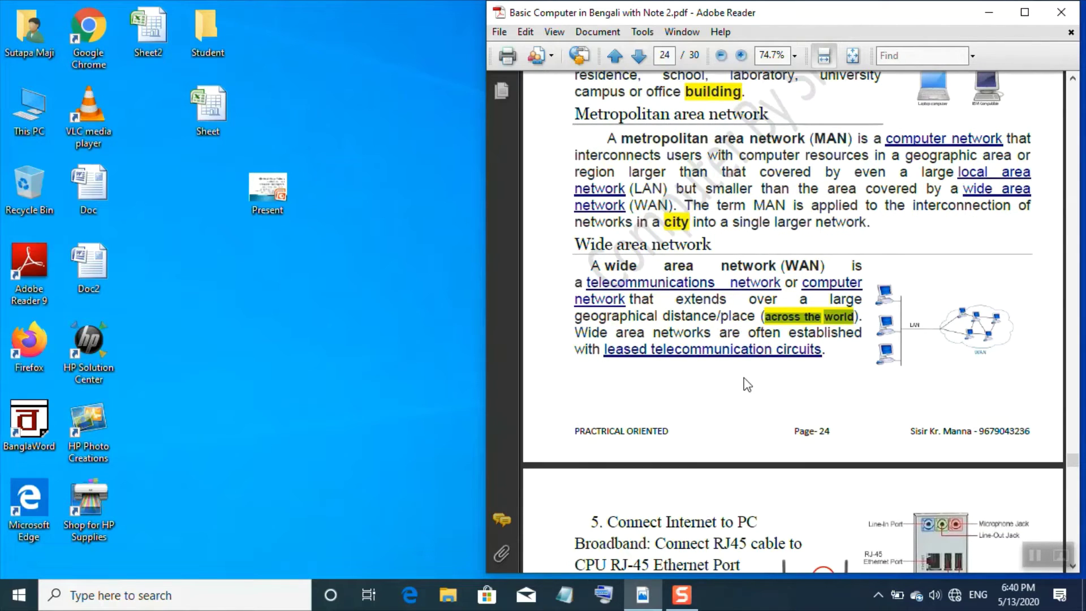
pyautogui.scroll(4, 745, 383)
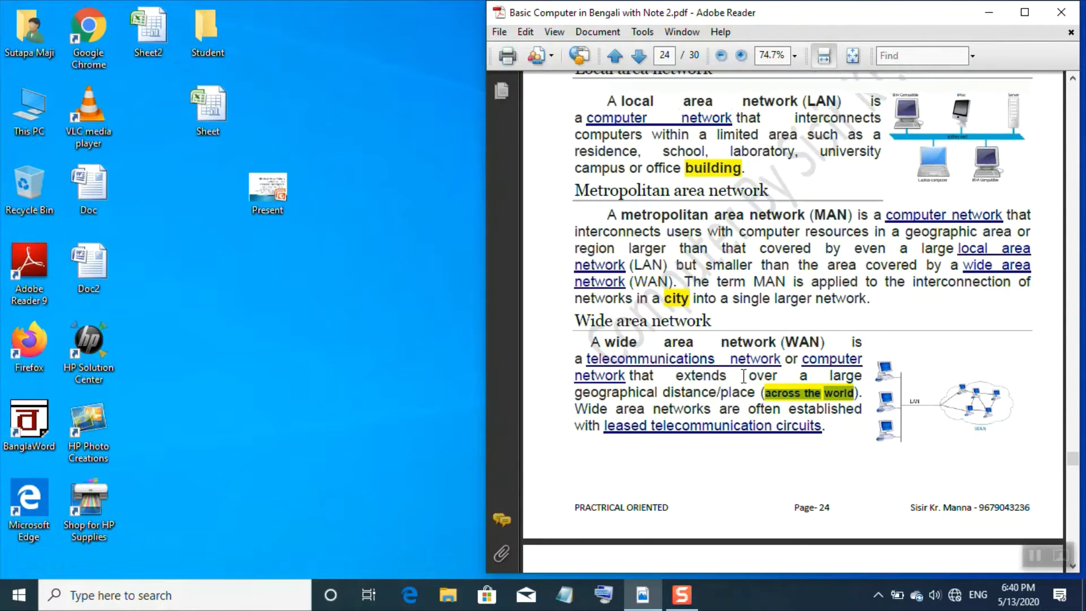
pyautogui.scroll(7, 744, 376)
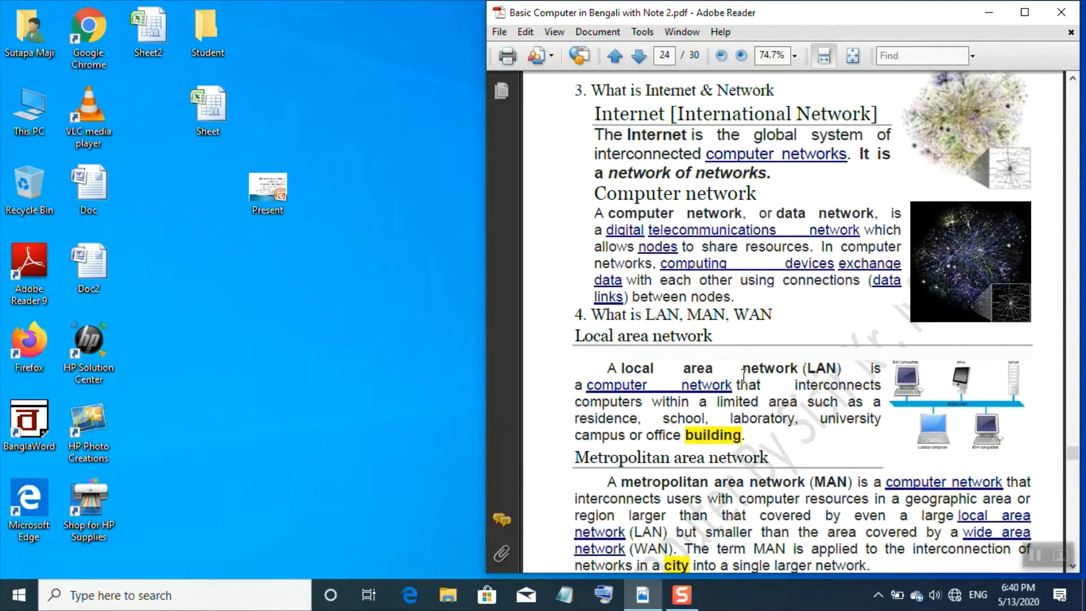
pyautogui.scroll(-1, 743, 376)
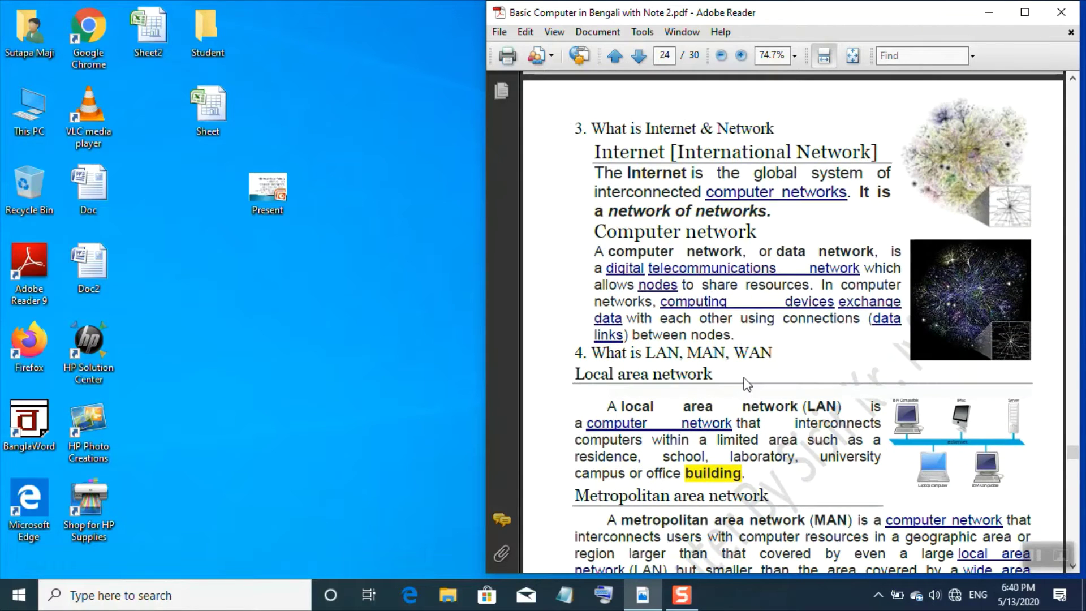
pyautogui.scroll(-1, 744, 379)
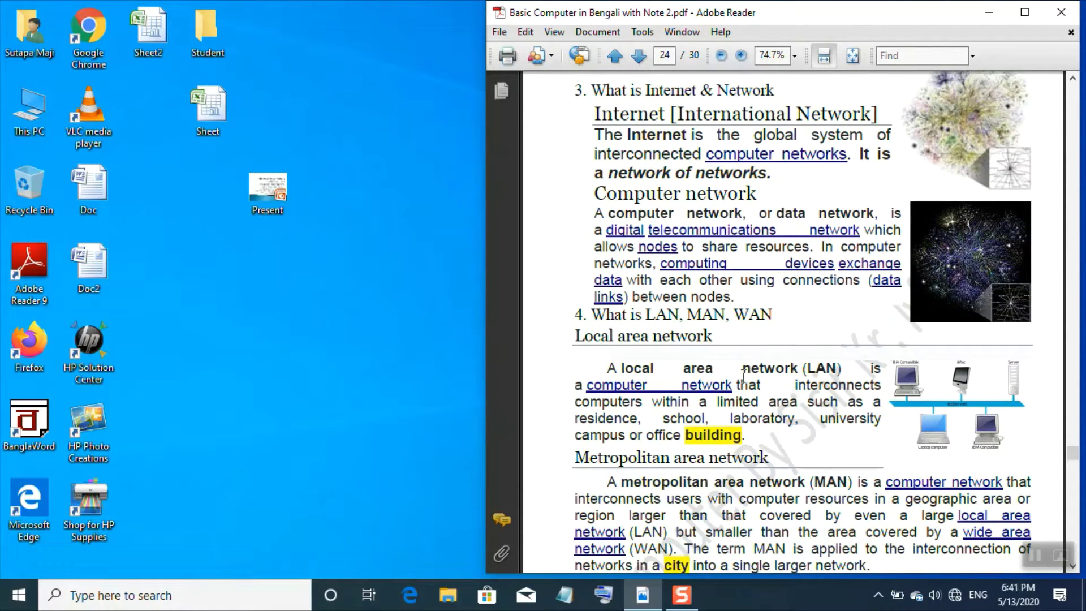
pyautogui.scroll(-2, 744, 373)
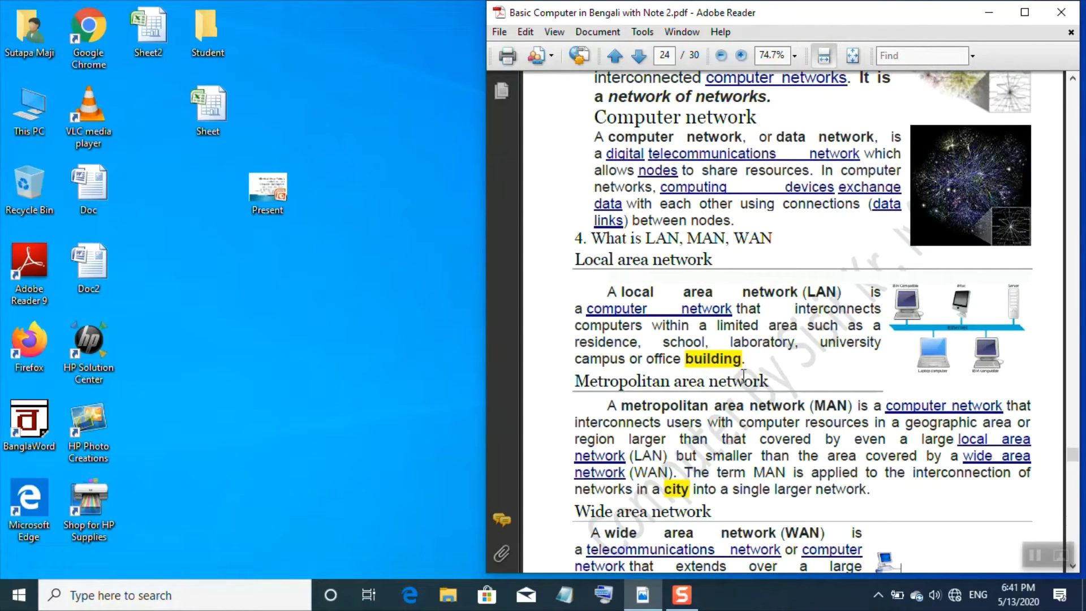
pyautogui.scroll(-3, 745, 374)
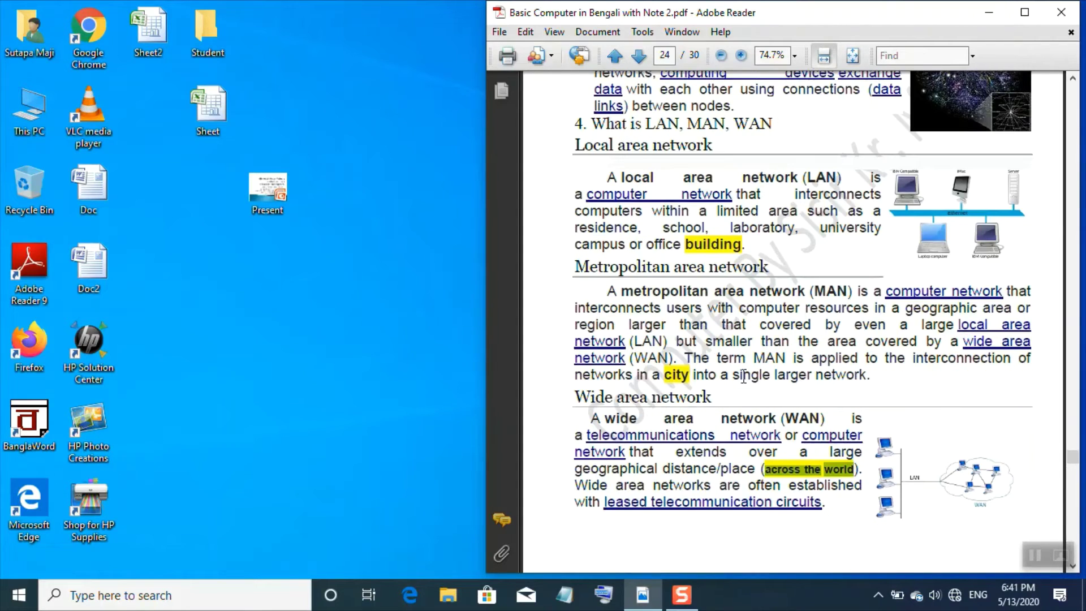
pyautogui.scroll(-2, 745, 376)
pyautogui.scroll(-1, 743, 375)
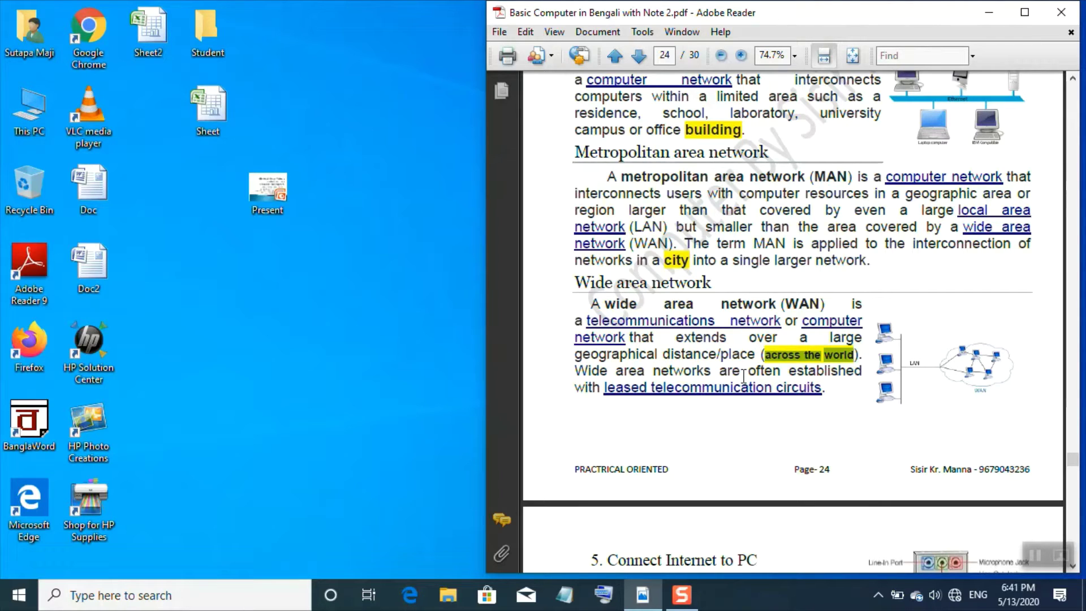
pyautogui.scroll(-1, 743, 376)
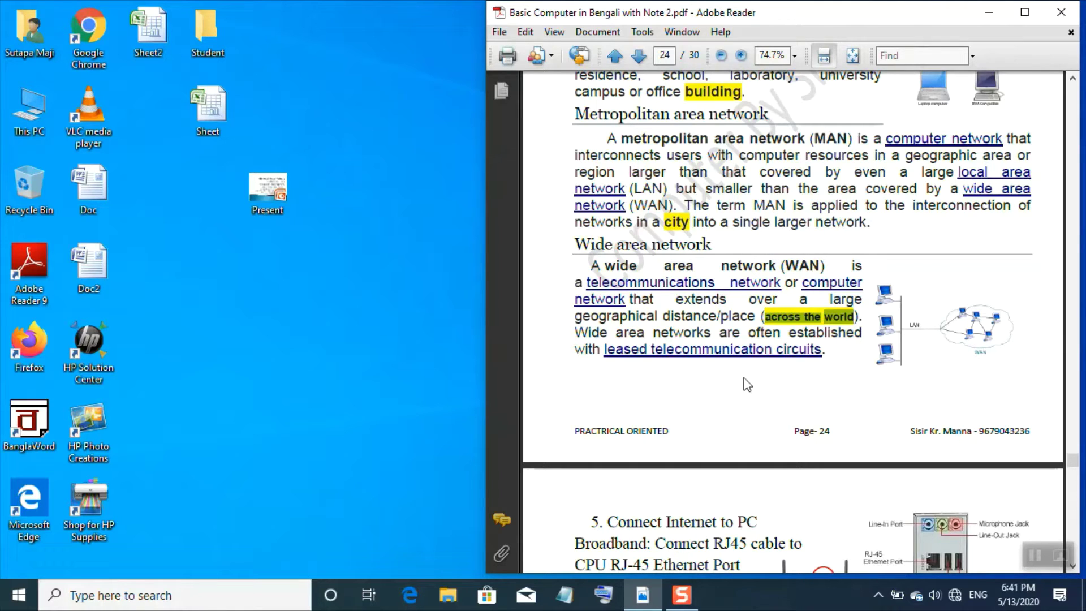
pyautogui.scroll(-8, 747, 384)
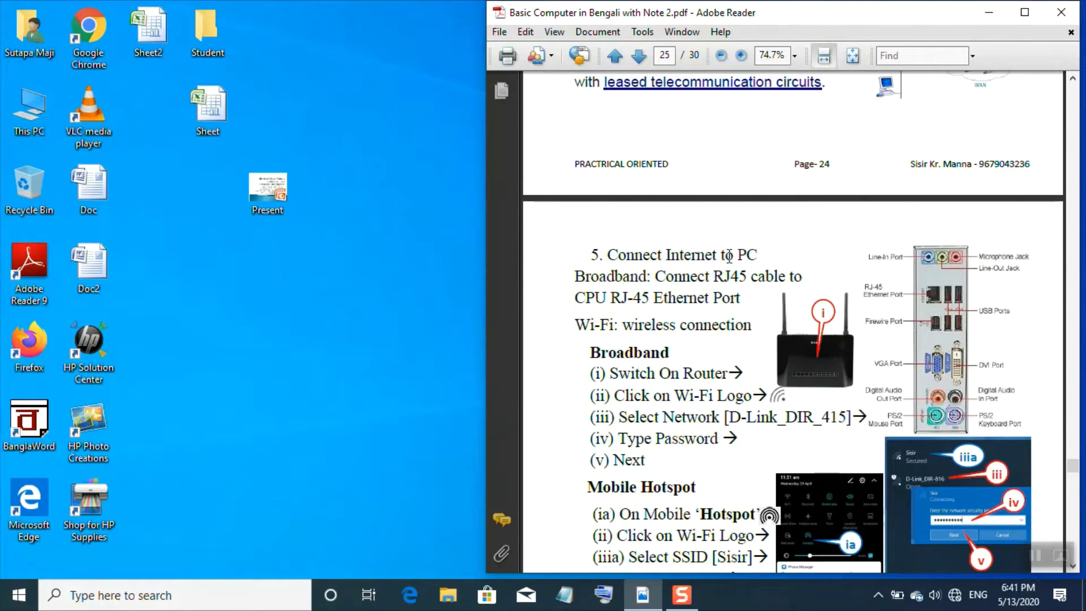
# - Highlight 'Connect Internet to PC', 'Broadband' and 'Connect RJ45' in the notes
pyautogui.moveTo(618, 252); pyautogui.dragTo(757, 260)
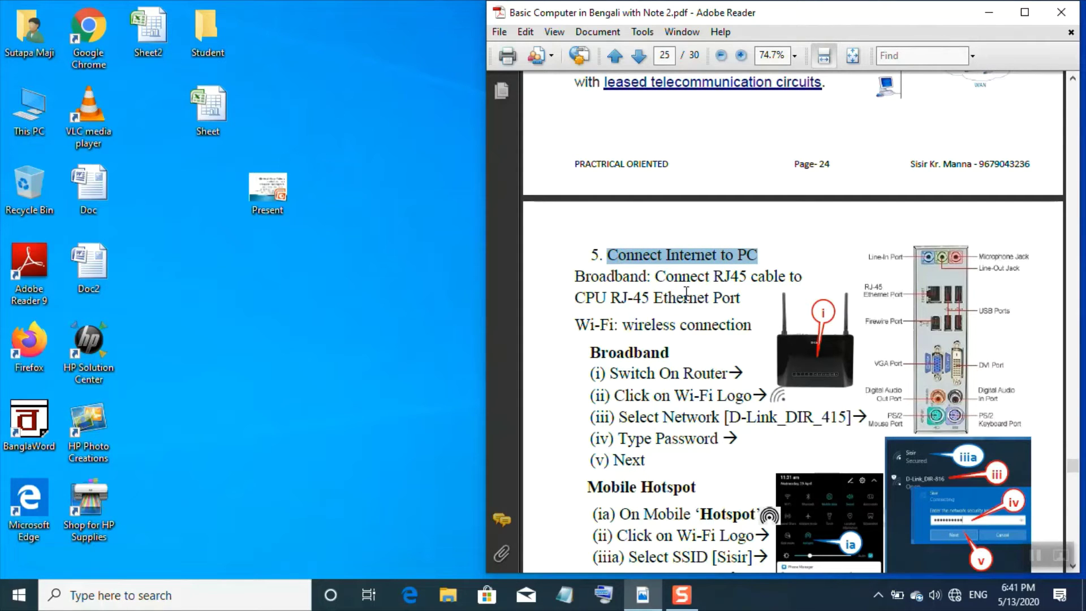
pyautogui.scroll(-3, 684, 293)
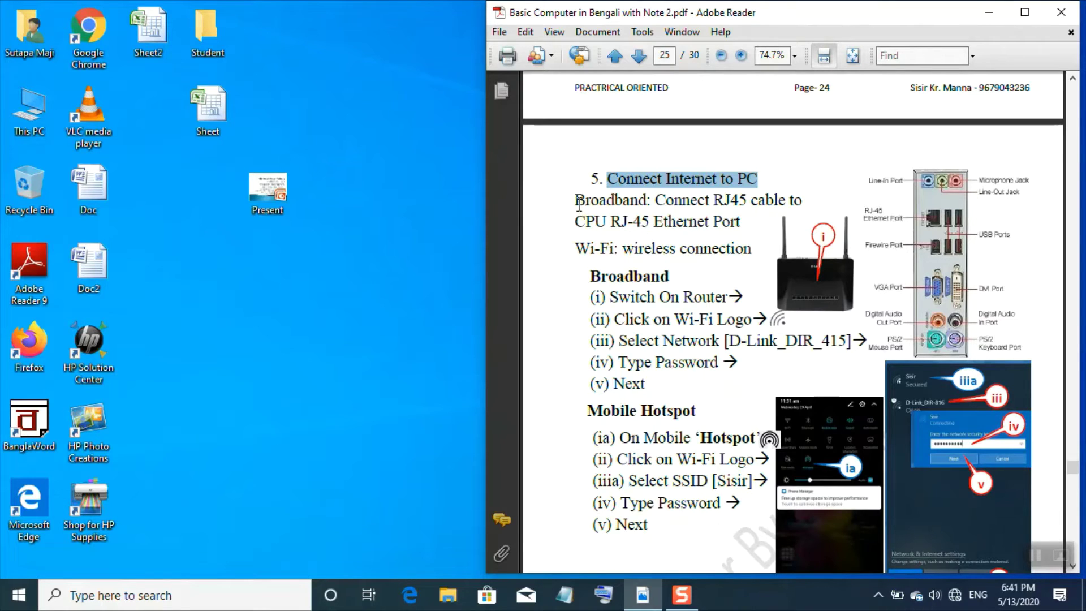
pyautogui.moveTo(574, 203); pyautogui.dragTo(653, 205)
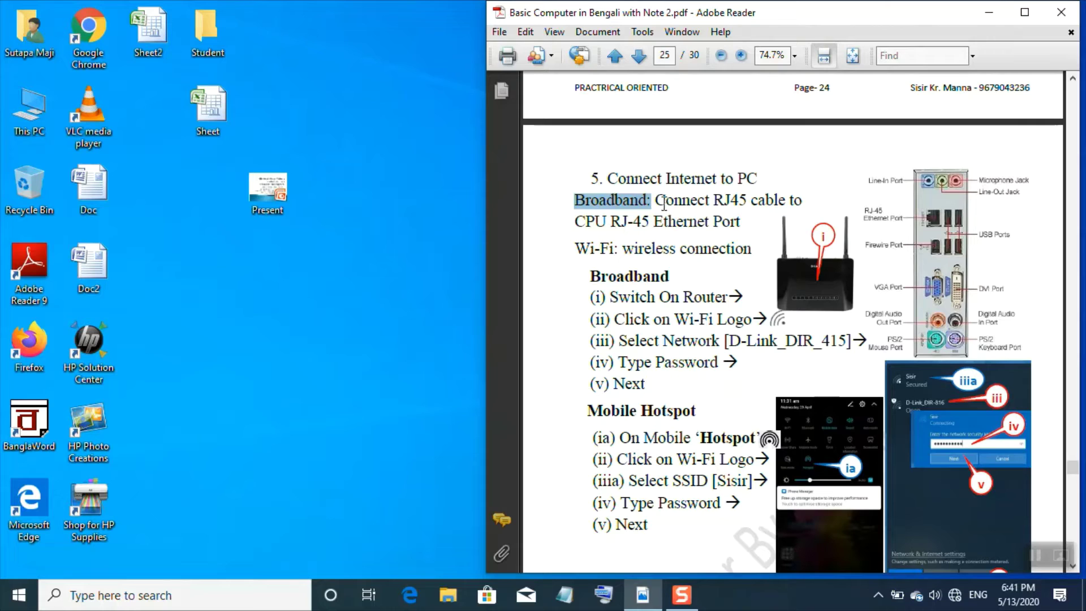
pyautogui.moveTo(656, 201); pyautogui.dragTo(730, 197)
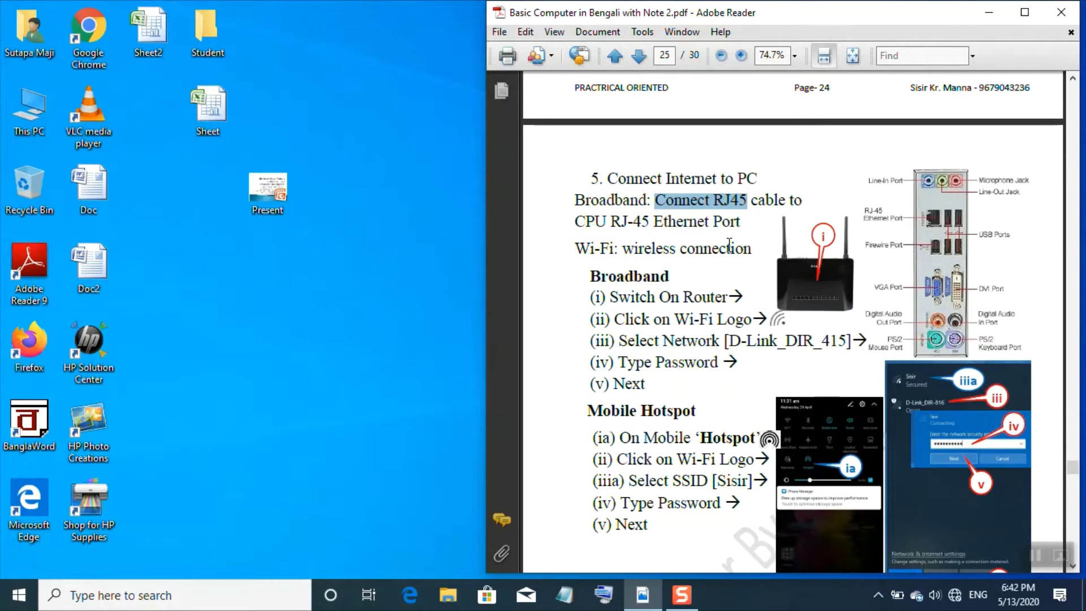
# - Clear the highlight and open the tray Wi-Fi list showing honor 9i connected
pyautogui.scroll(-1, 730, 244)
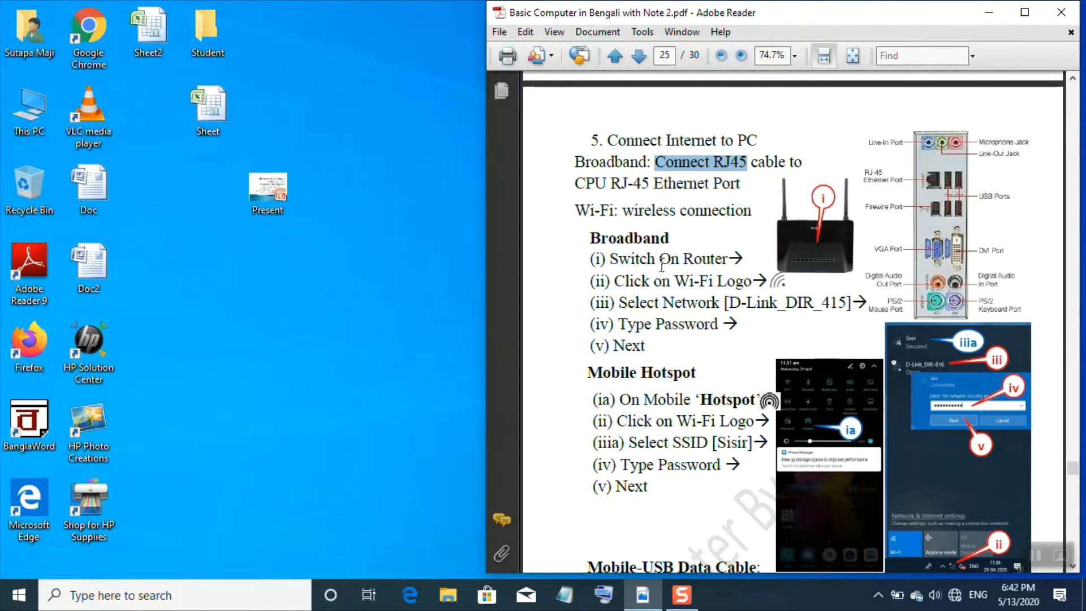
pyautogui.click(799, 238)
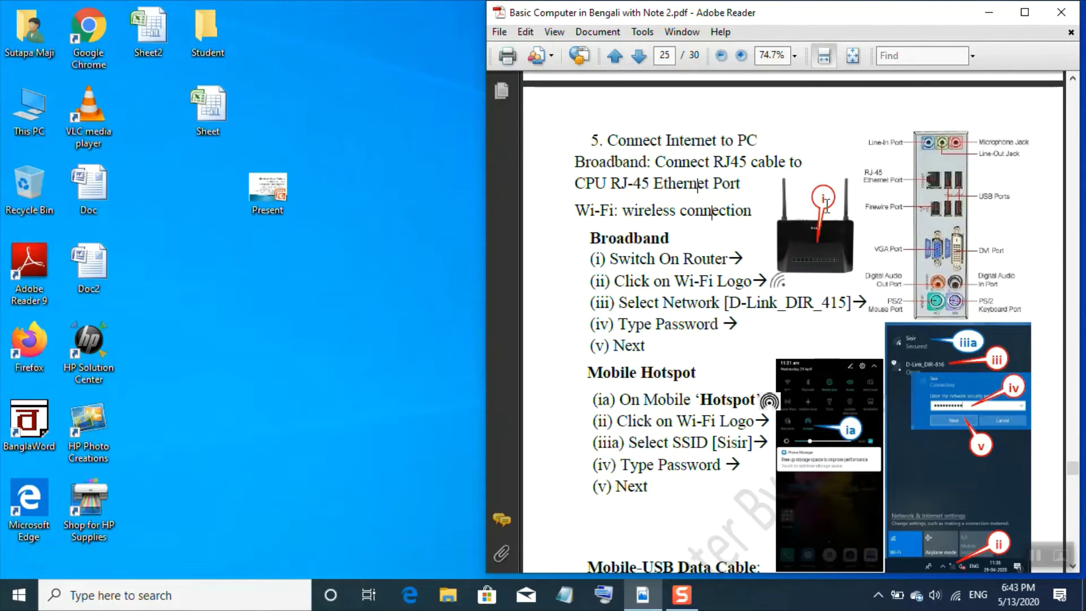
pyautogui.moveTo(961, 604)
pyautogui.click(956, 598)
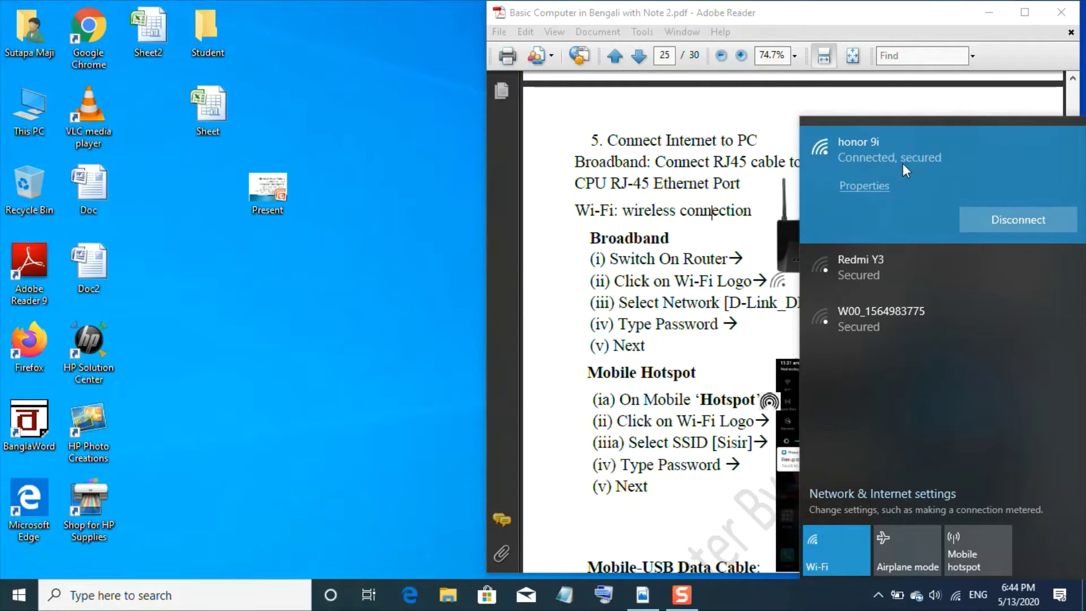
# - Turn Wi-Fi off and close the network flyout to return to the PDF
pyautogui.click(836, 549)
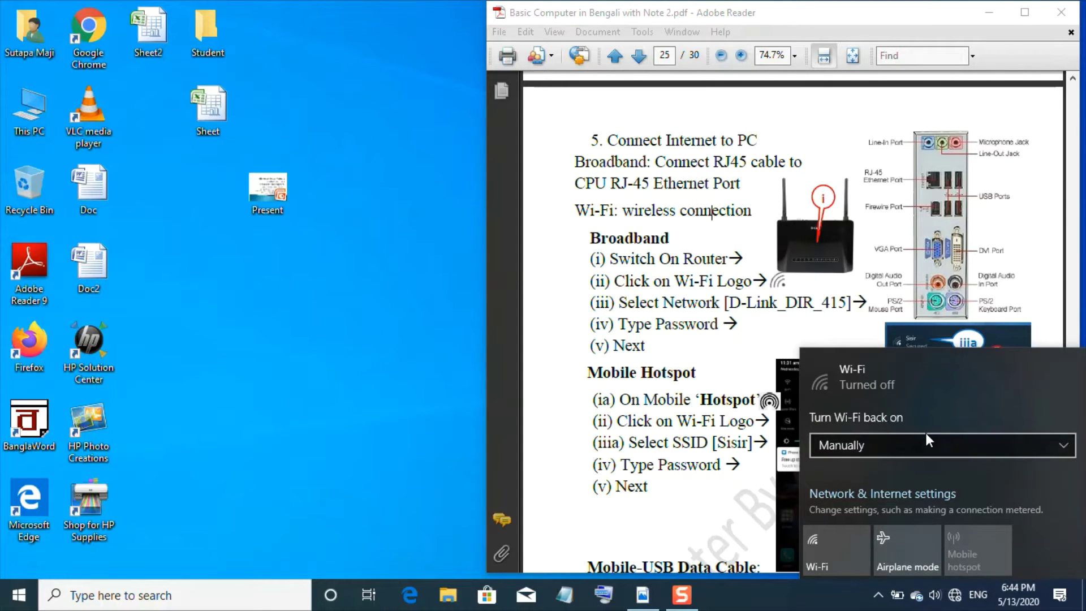
pyautogui.click(780, 301)
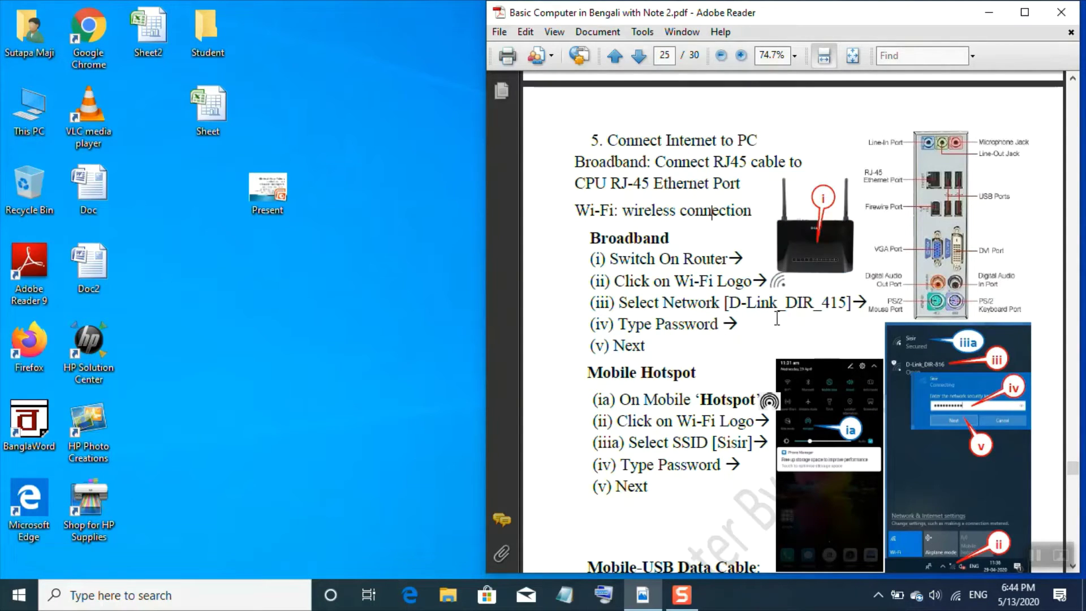
# - Highlight the router network name in step (iii) and the hotspot name in step (iiia)
pyautogui.moveTo(730, 304); pyautogui.dragTo(830, 305)
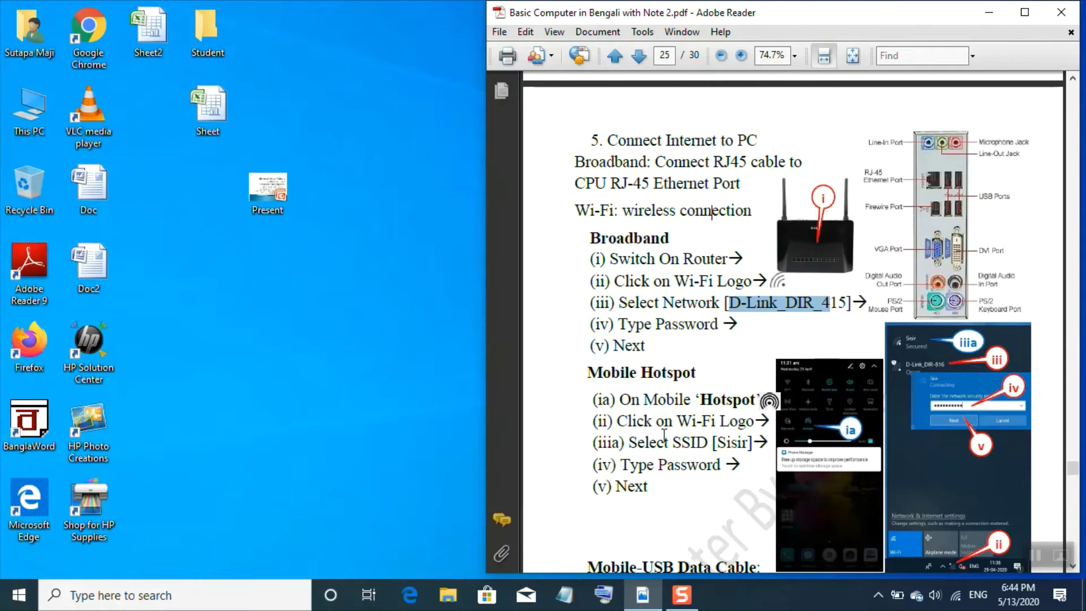
pyautogui.moveTo(712, 442); pyautogui.dragTo(759, 443)
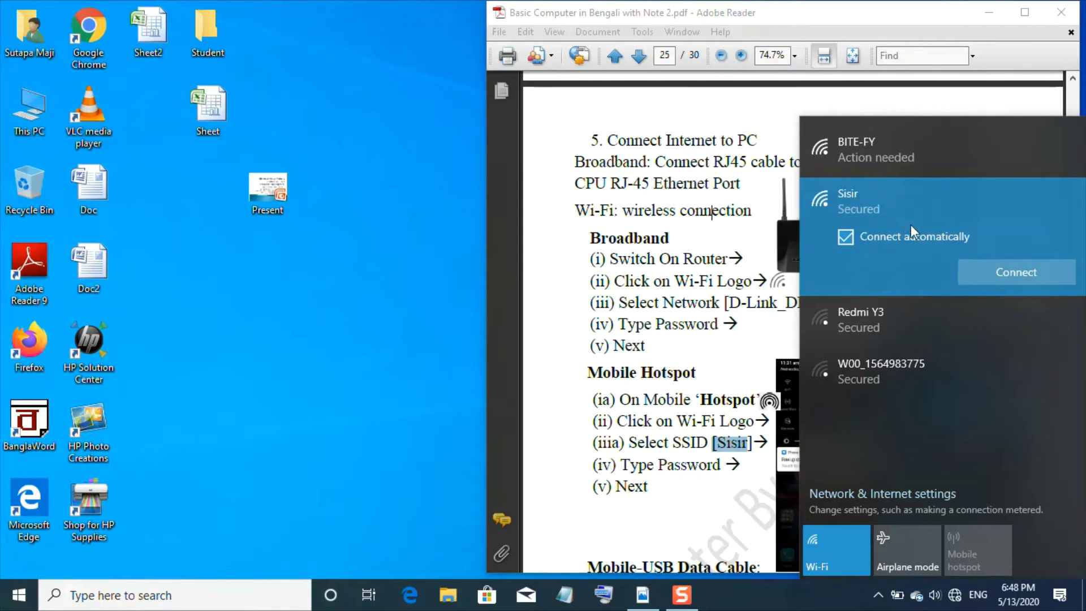
# - Connect to the mobile hotspot with its security key, allow discoverability, and close the flyout
pyautogui.click(1005, 271)
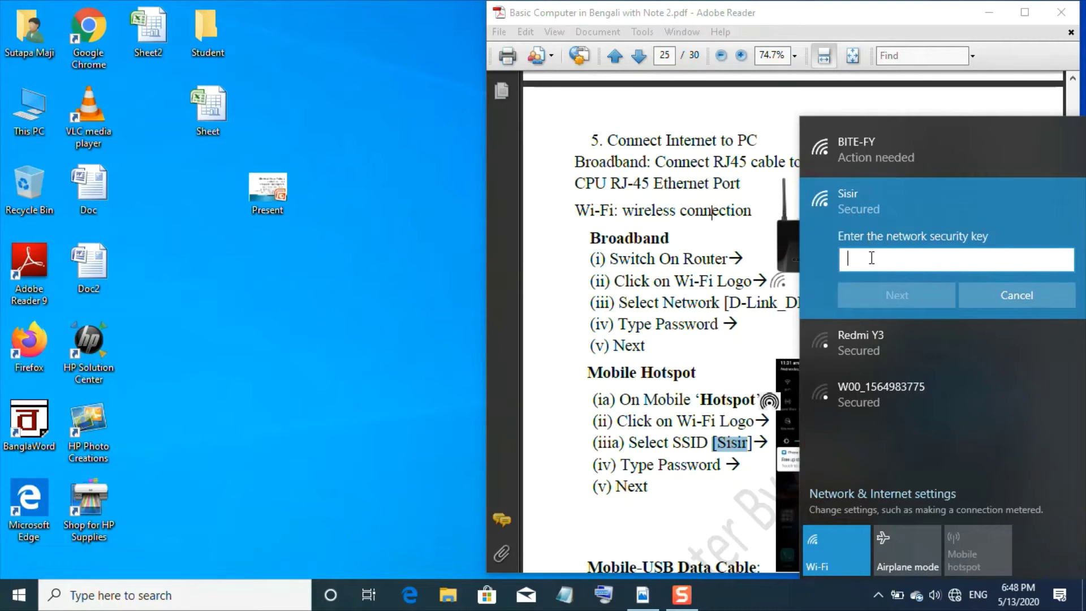
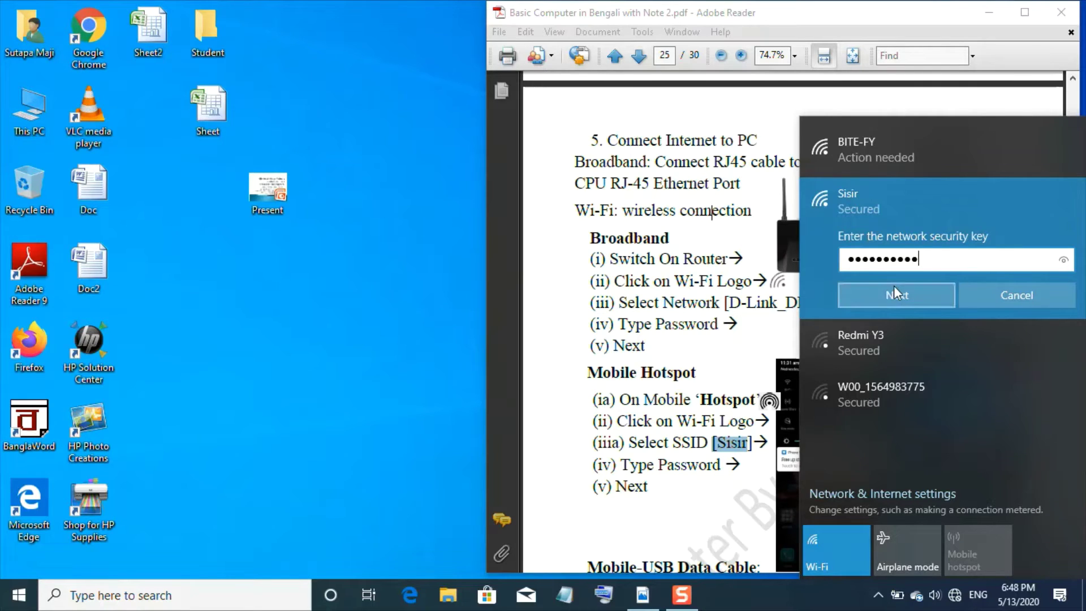
pyautogui.click(896, 287)
pyautogui.click(920, 349)
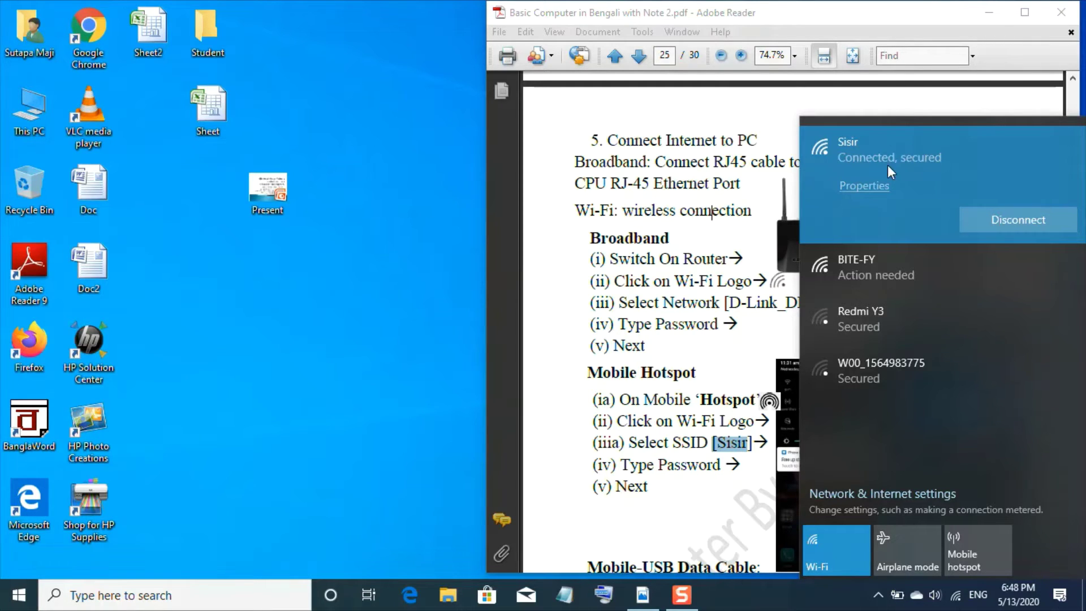
pyautogui.click(734, 242)
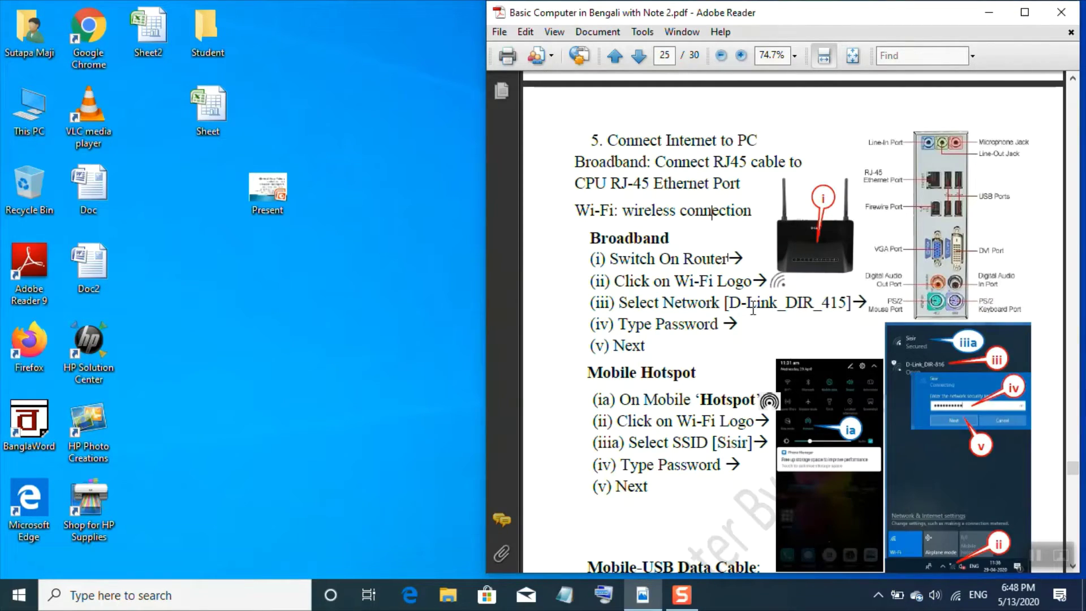
# - Highlight the Broadband steps and the word 'Hotspot' in the Mobile Hotspot steps
pyautogui.scroll(-1, 686, 317)
pyautogui.moveTo(590, 201); pyautogui.dragTo(719, 288)
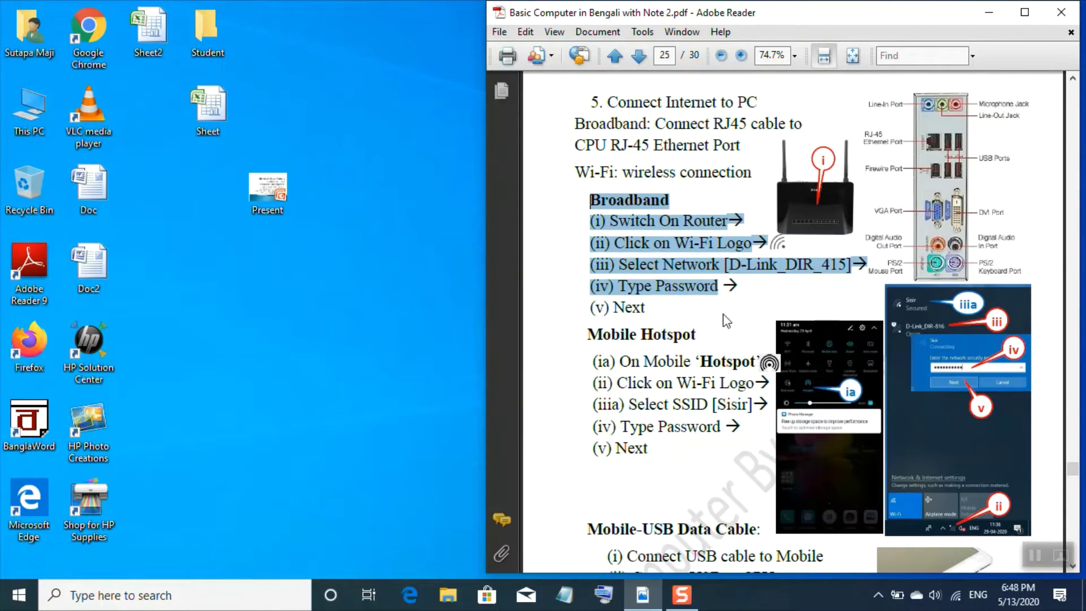
pyautogui.scroll(-3, 727, 321)
pyautogui.scroll(1, 736, 291)
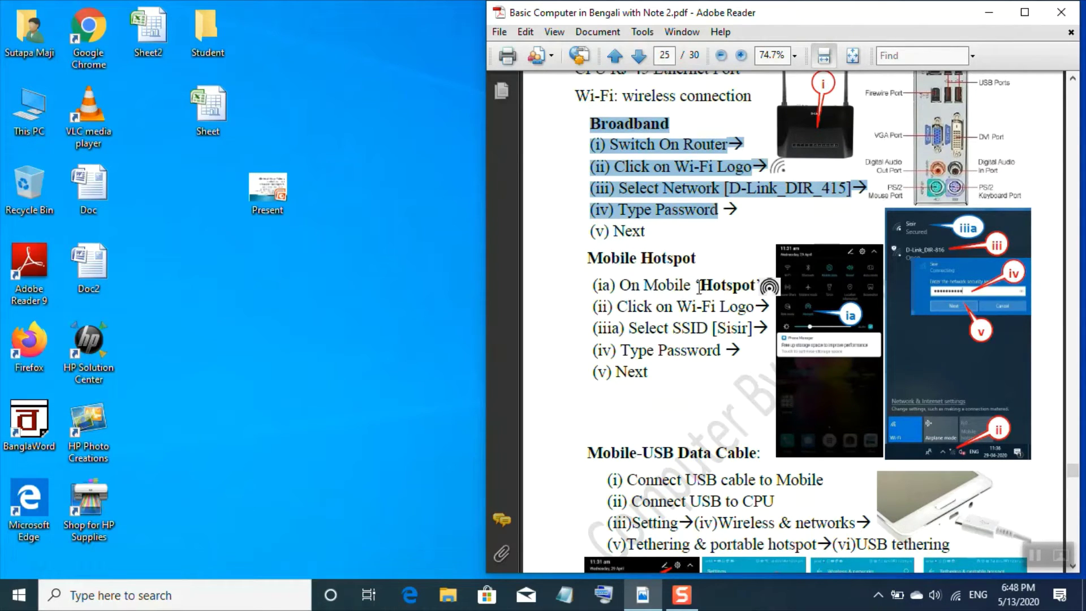
pyautogui.moveTo(702, 284); pyautogui.dragTo(746, 314)
# - Highlight the 'Select SSID' step and 'Type Password' in step (iv)
pyautogui.scroll(-1, 745, 314)
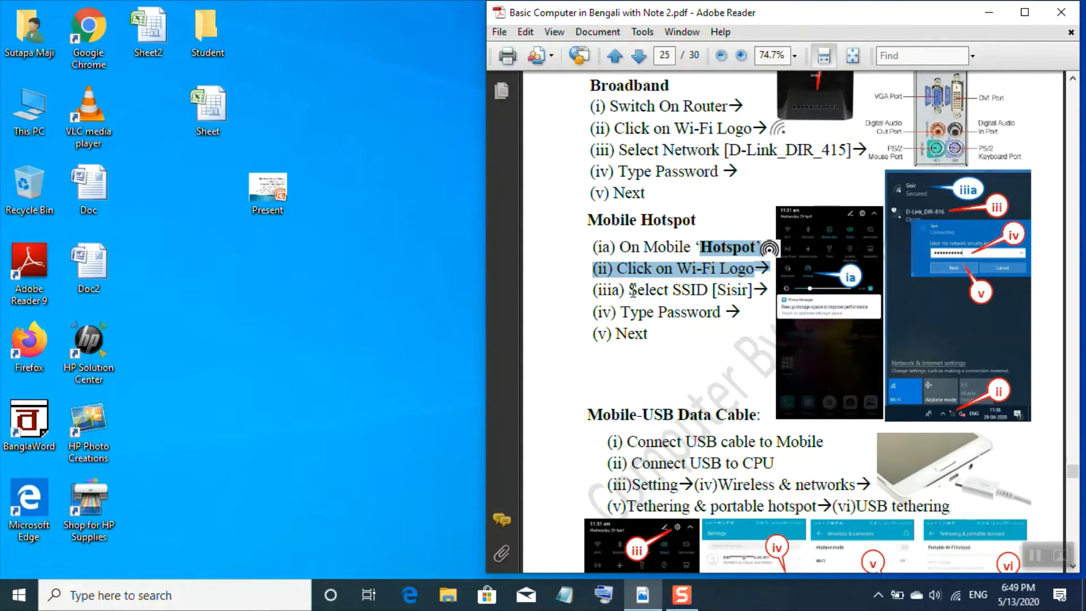
pyautogui.moveTo(630, 289); pyautogui.dragTo(751, 296)
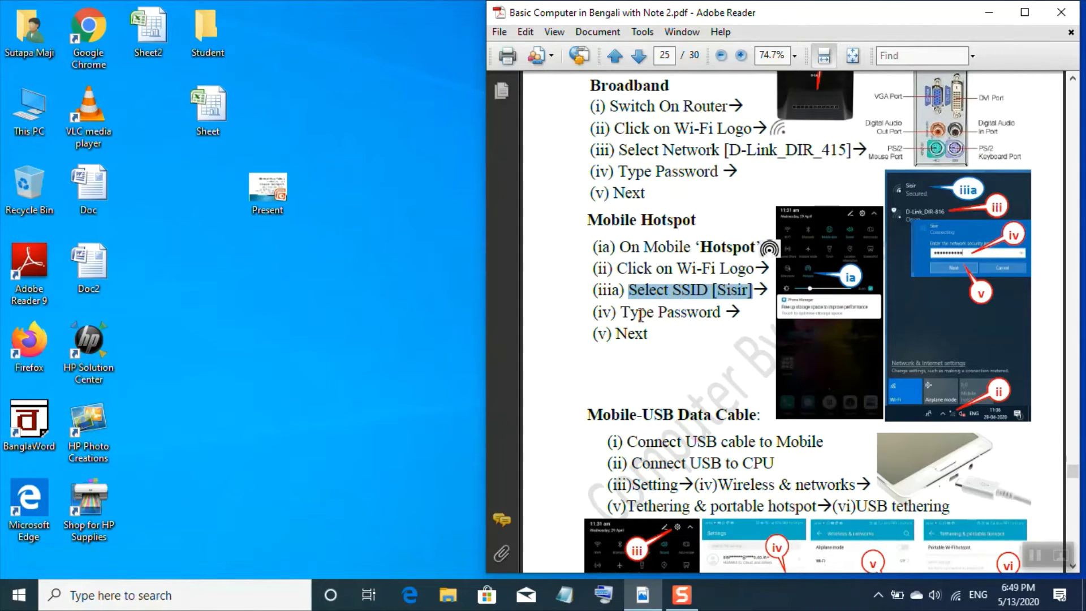
pyautogui.click(635, 310)
pyautogui.moveTo(635, 310); pyautogui.dragTo(720, 311)
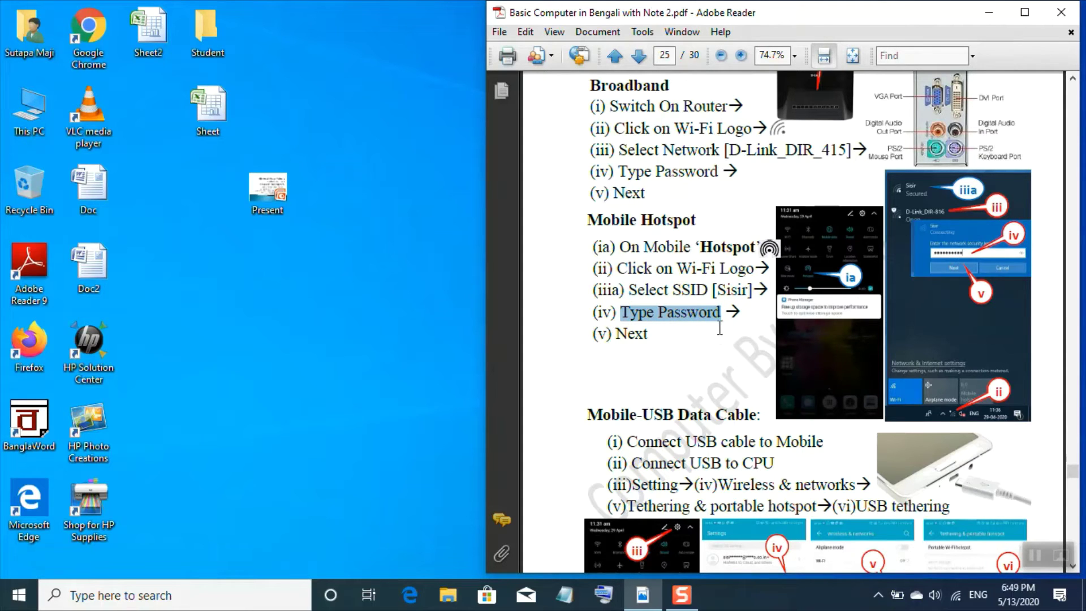
pyautogui.click(650, 336)
# - Scroll down to the Mobile-USB Data Cable steps and the start of section 6, Internet Browser
pyautogui.scroll(-3, 659, 339)
pyautogui.scroll(-1, 659, 338)
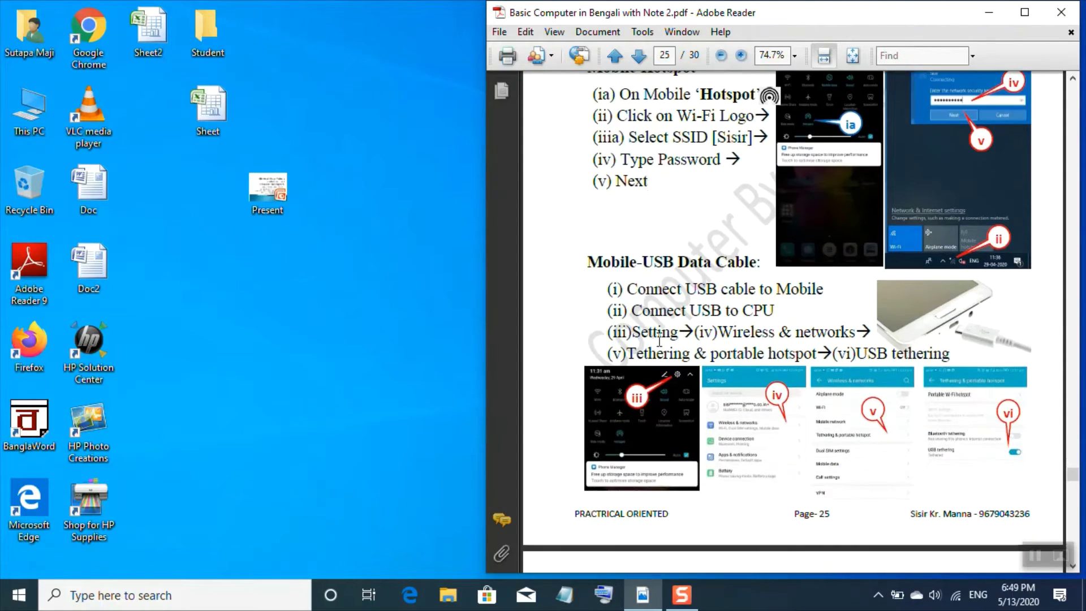
pyautogui.scroll(2, 759, 289)
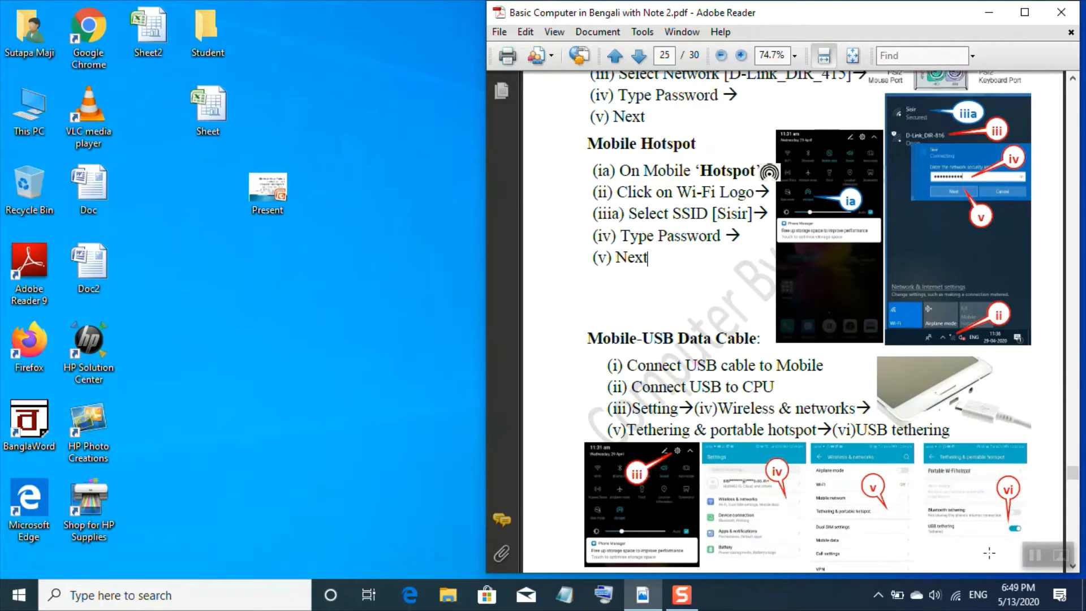
pyautogui.moveTo(949, 598)
pyautogui.scroll(-4, 926, 498)
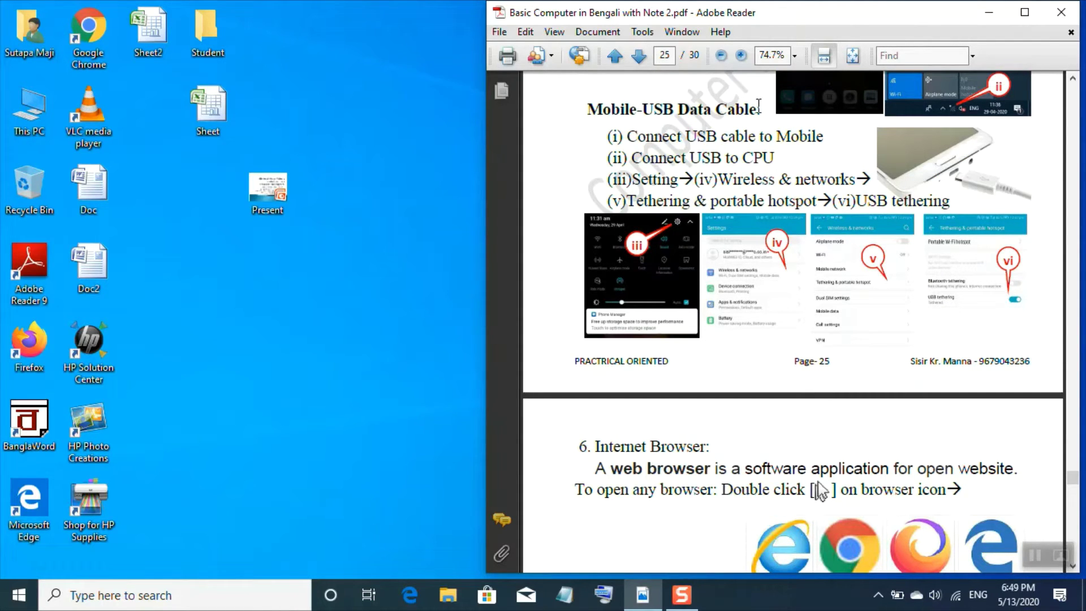
# - Highlight the first Mobile-USB Data Cable steps, clear the highlight, and scroll down to page 26
pyautogui.moveTo(628, 136); pyautogui.dragTo(956, 181)
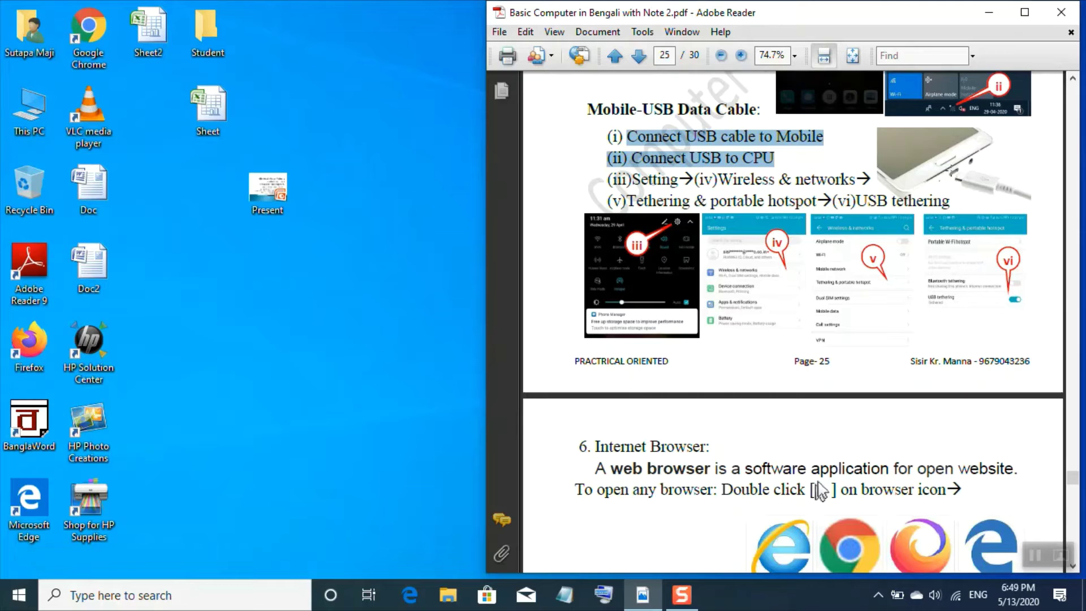
pyautogui.scroll(10, 820, 490)
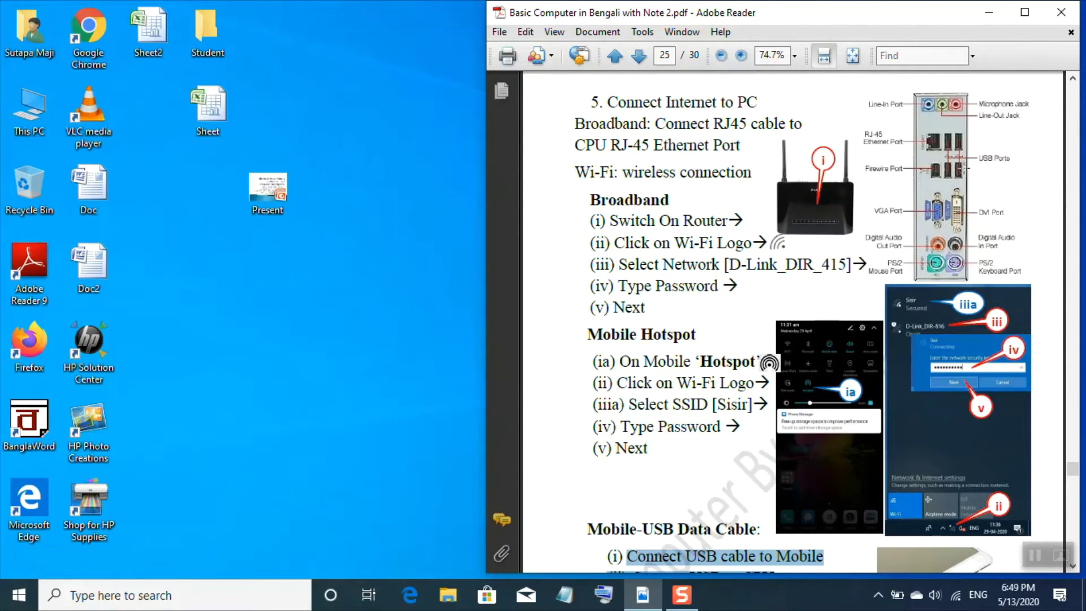
pyautogui.scroll(-7, 826, 260)
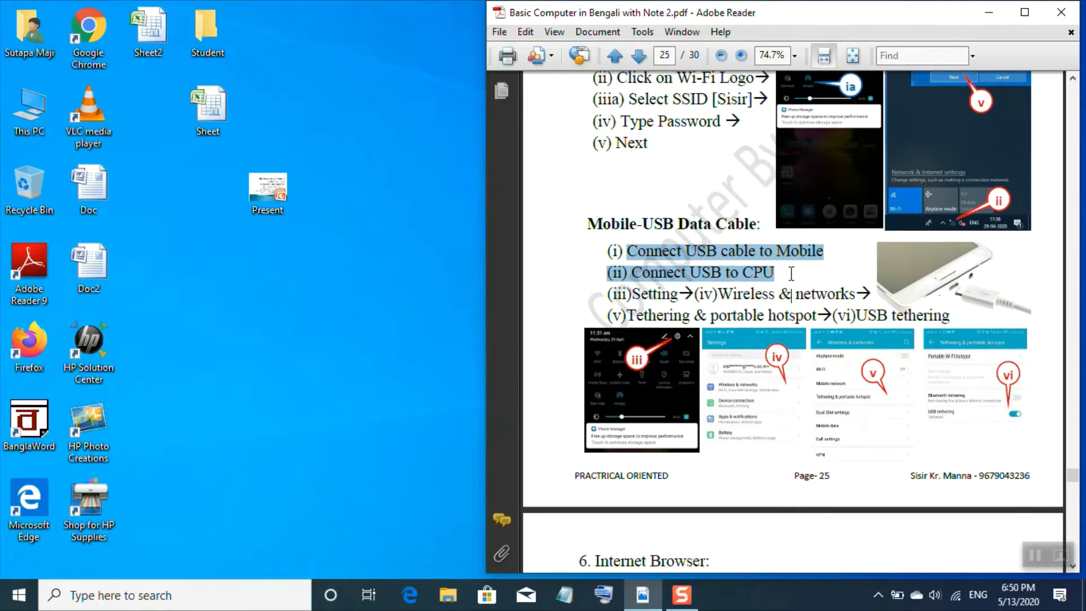
pyautogui.click(791, 273)
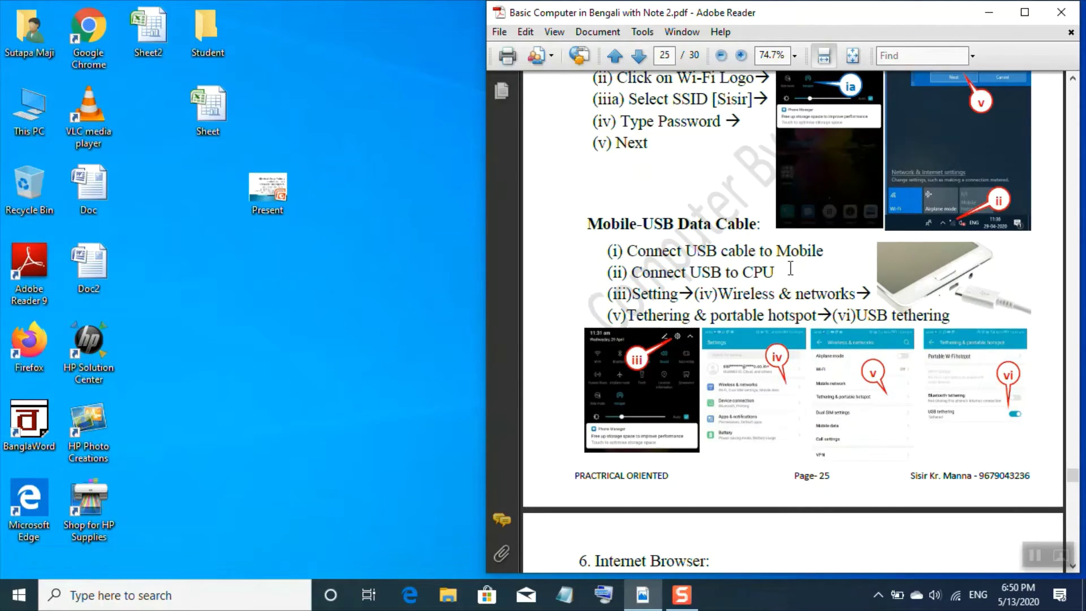
pyautogui.scroll(-1, 758, 280)
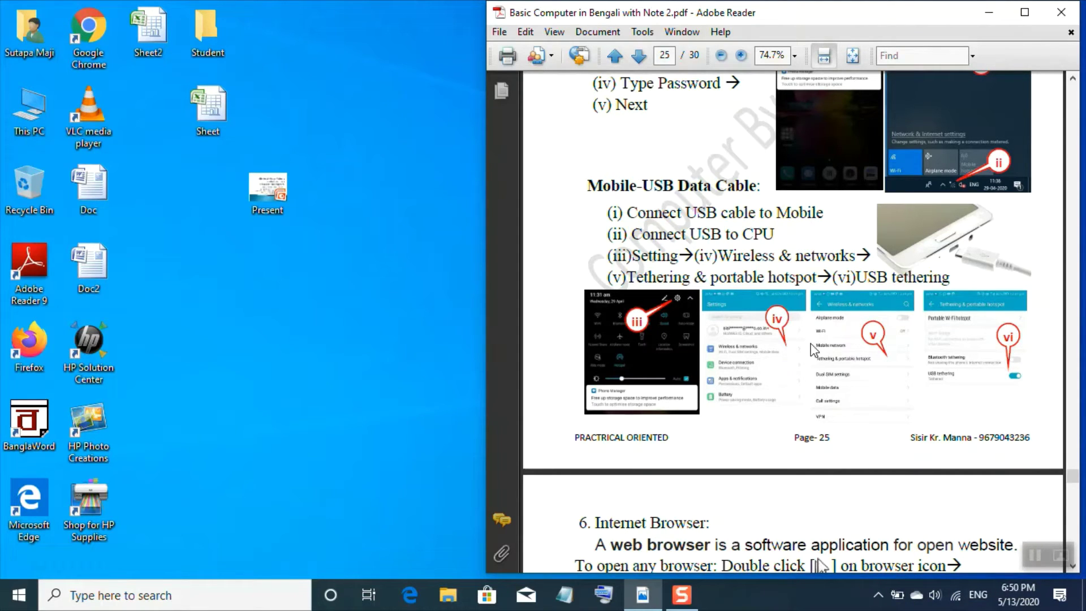
pyautogui.scroll(-5, 811, 349)
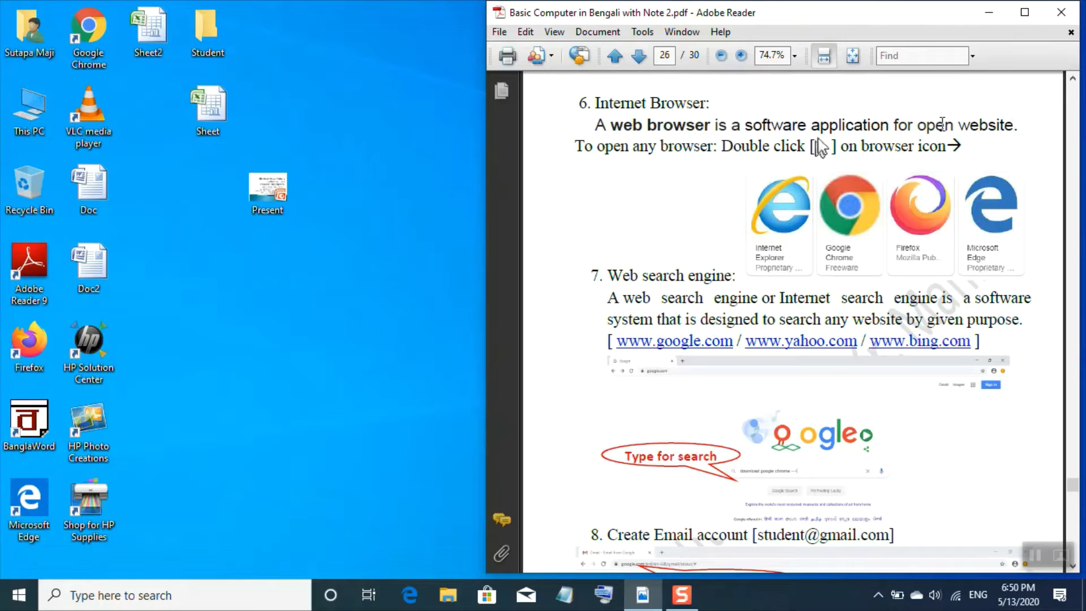
# - Select the sentence on page 26 that defines a web browser as a software application for opening websites
pyautogui.moveTo(1015, 124); pyautogui.dragTo(600, 124)
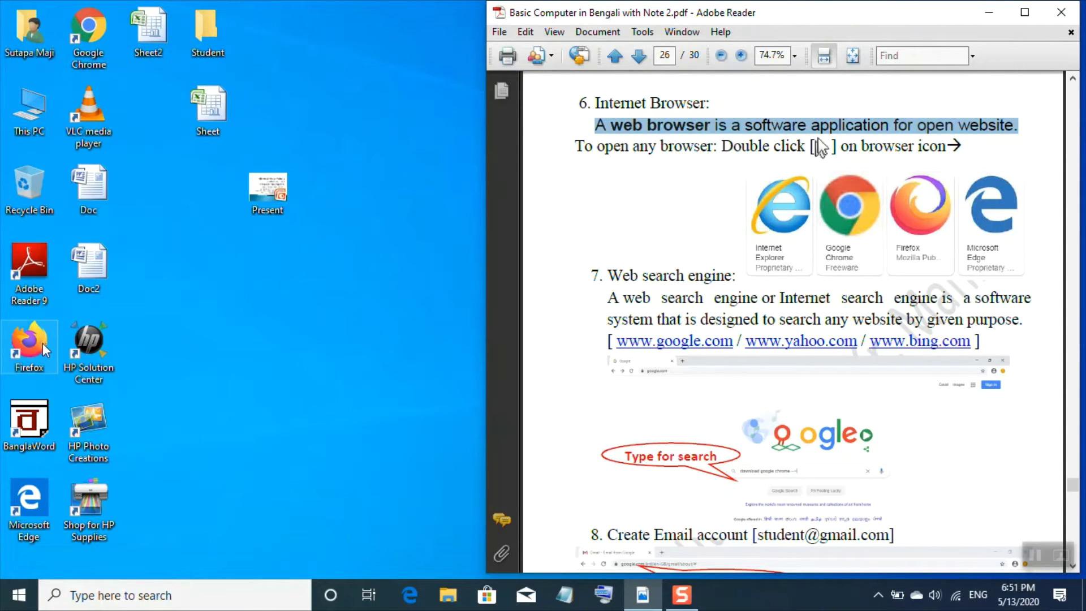
pyautogui.click(96, 27)
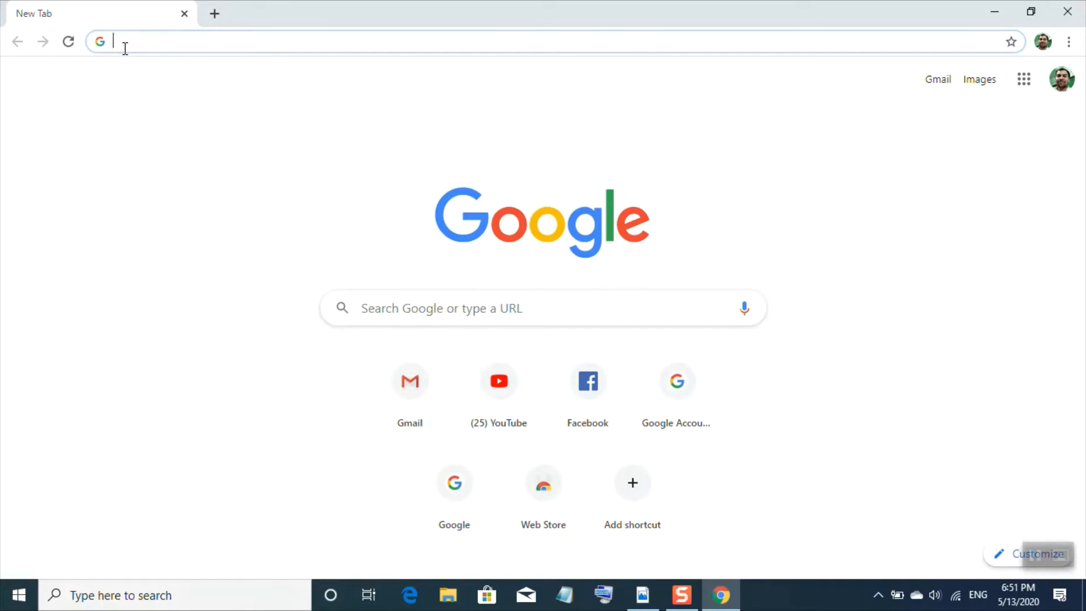
pyautogui.write('wwww')
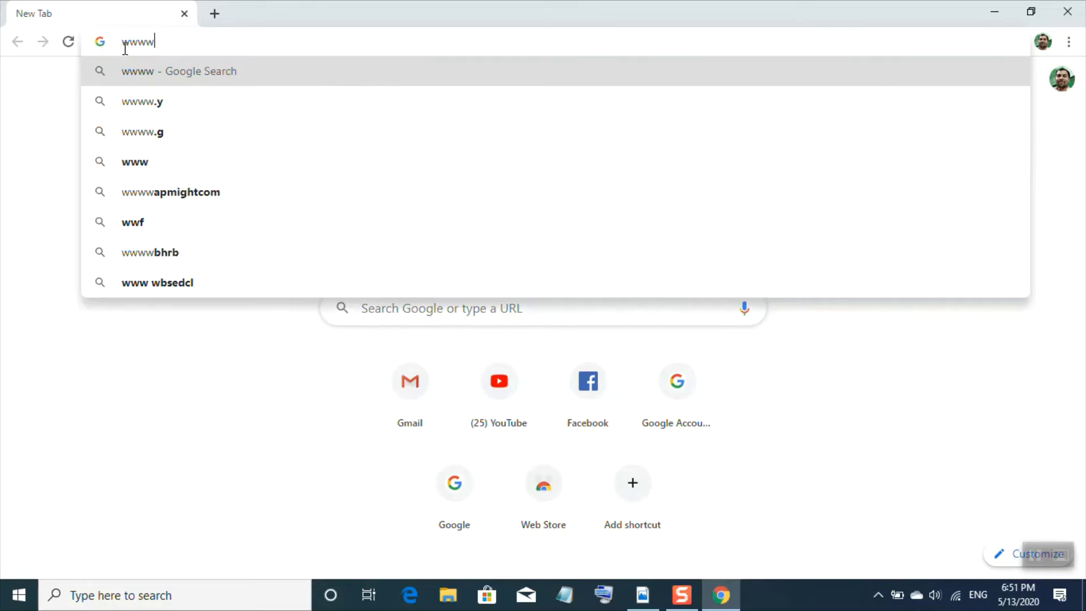
pyautogui.press('BackSpace')
pyautogui.write('.')
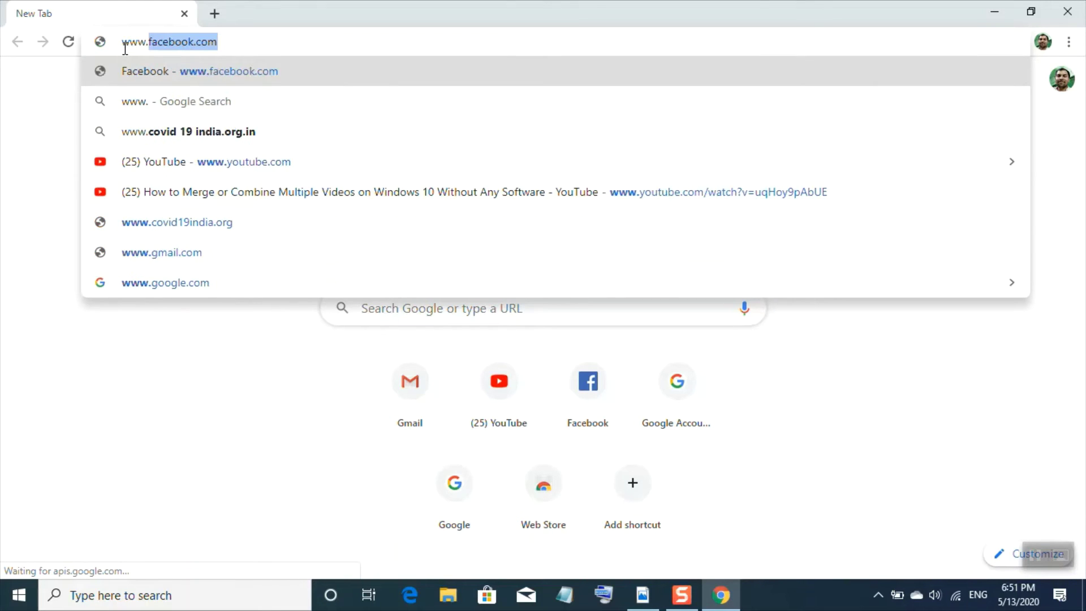
pyautogui.write('google')
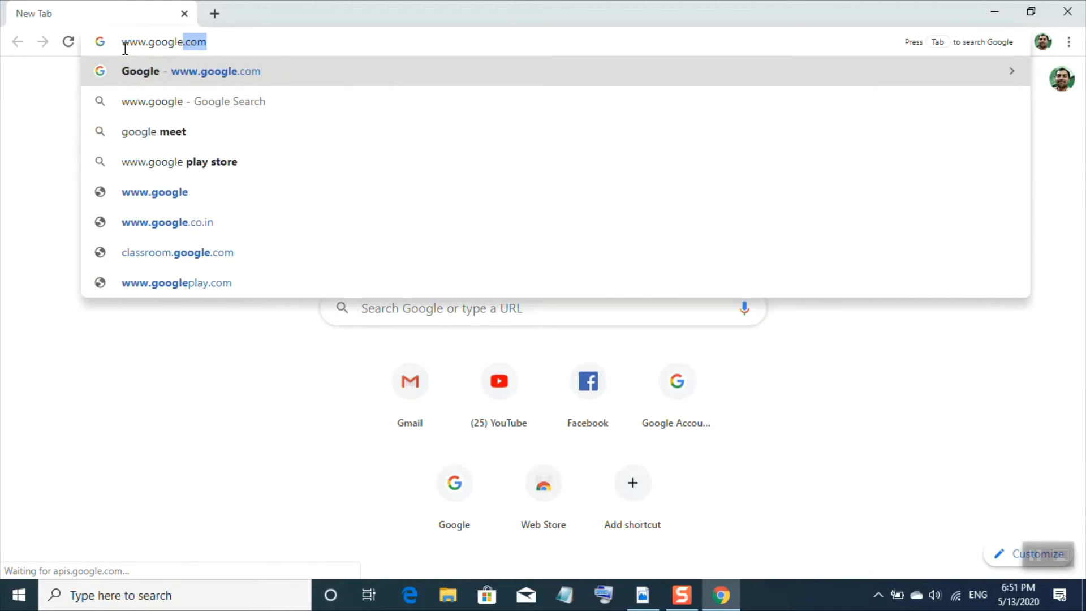
pyautogui.write('.com')
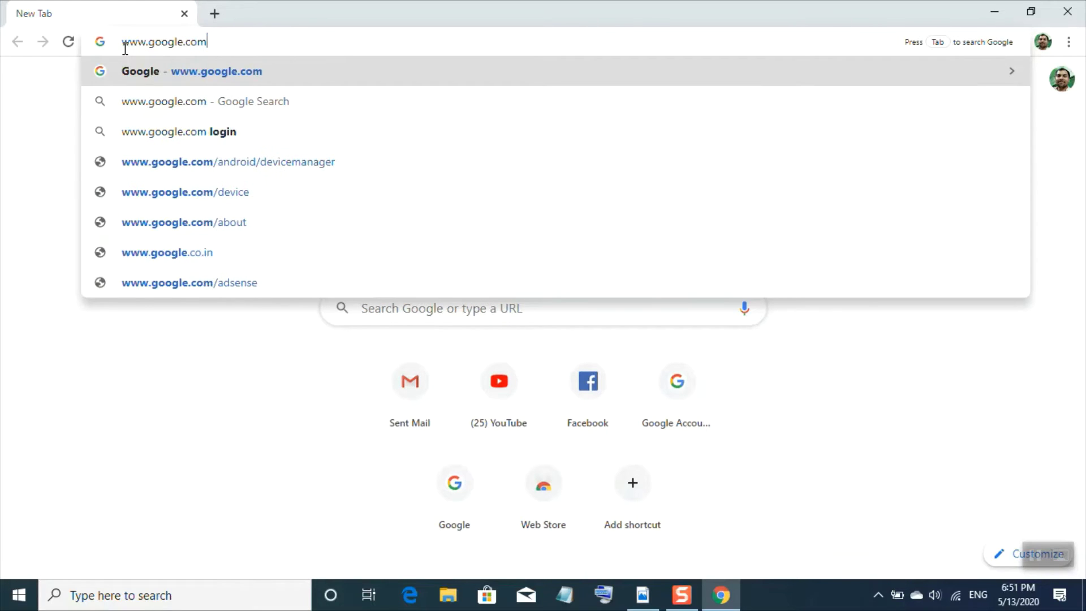
pyautogui.press('Return')
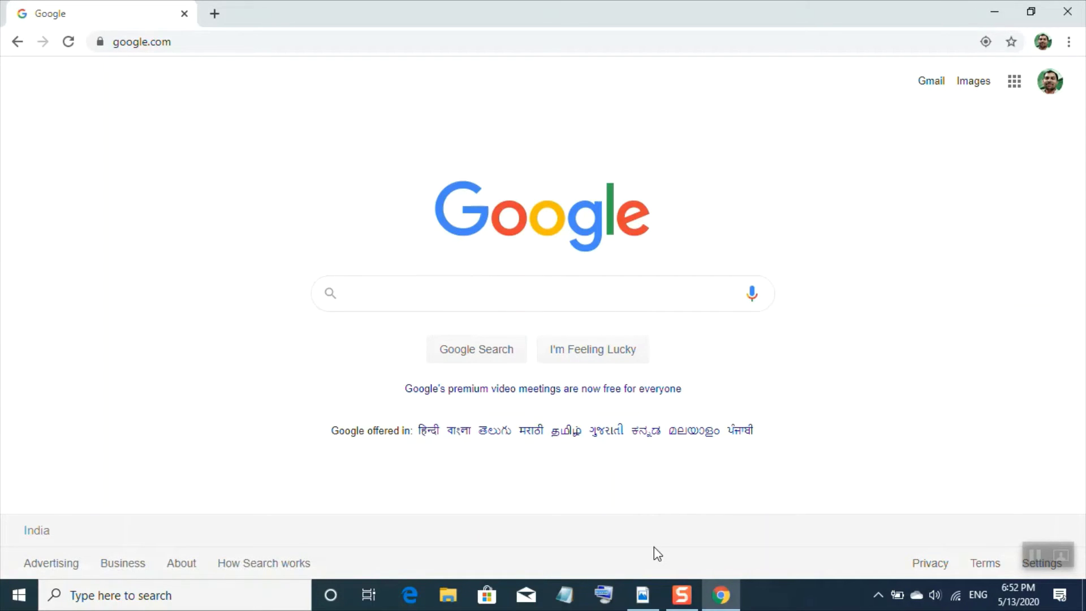
# - Highlight the Web search engine heading and its definition in the PDF, then scroll on to section 8
pyautogui.click(643, 595)
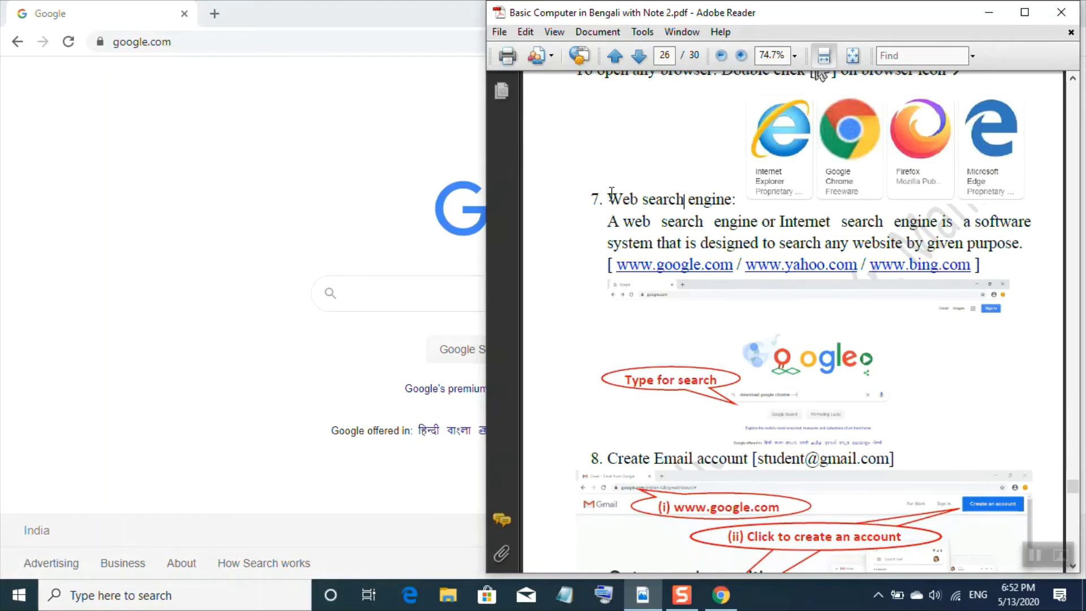
pyautogui.moveTo(612, 195); pyautogui.dragTo(732, 201)
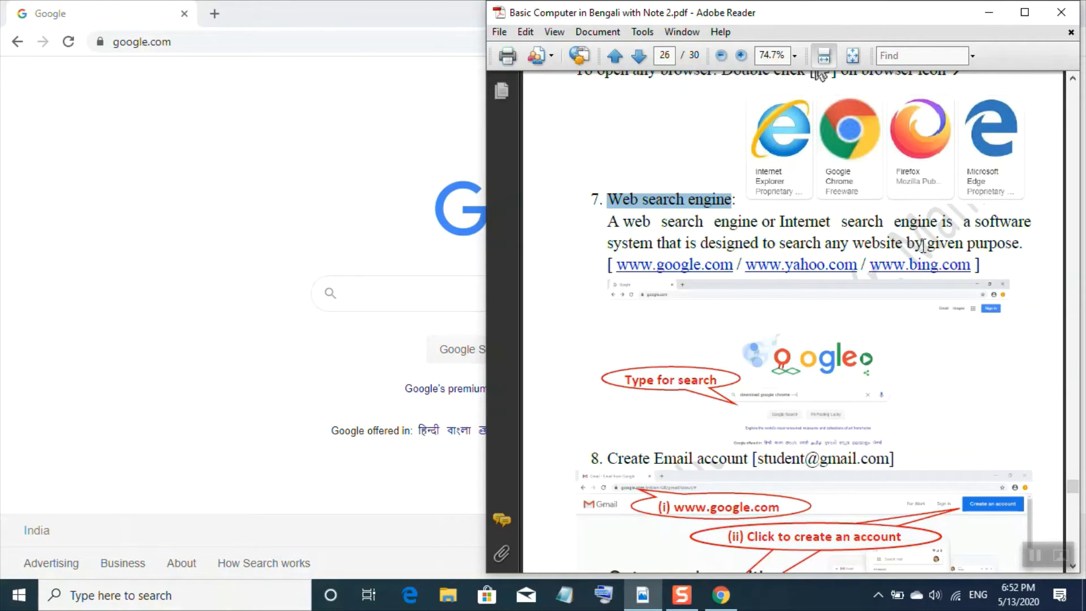
pyautogui.moveTo(1019, 245); pyautogui.dragTo(616, 216)
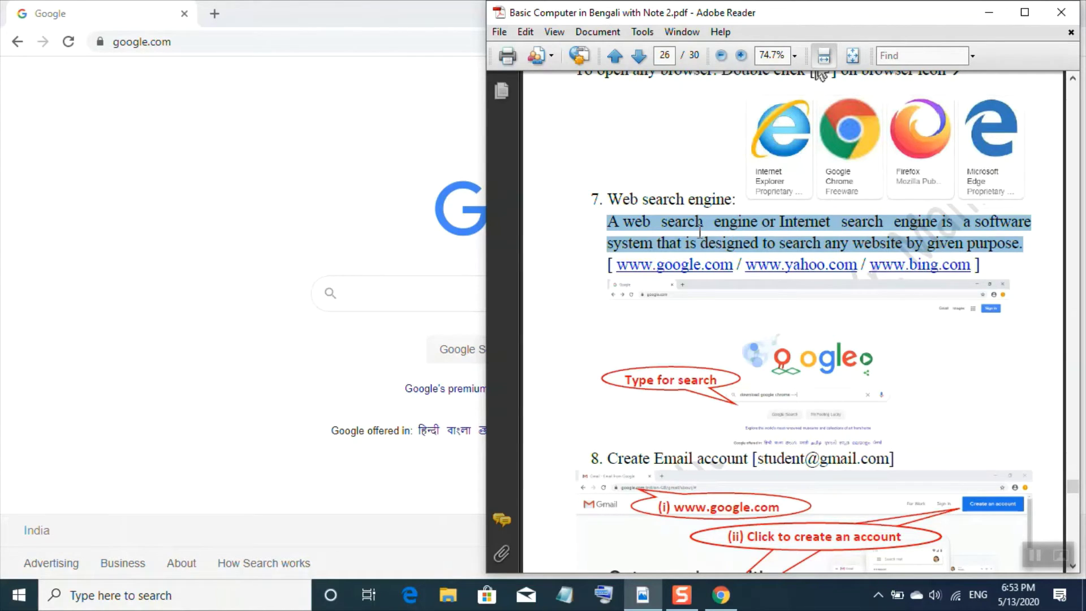
pyautogui.scroll(-1, 700, 231)
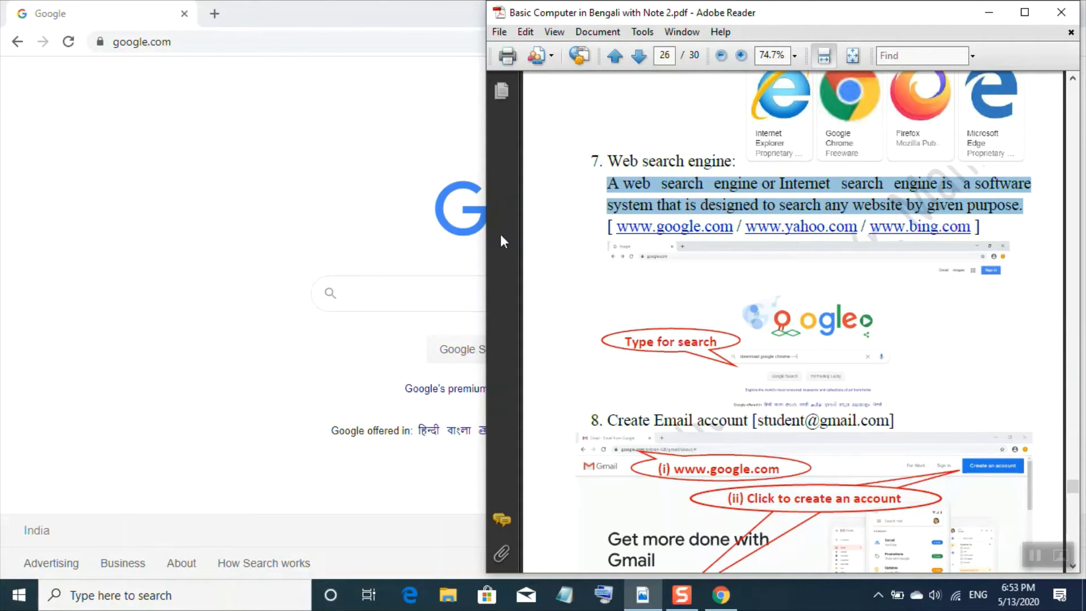
pyautogui.scroll(-3, 782, 305)
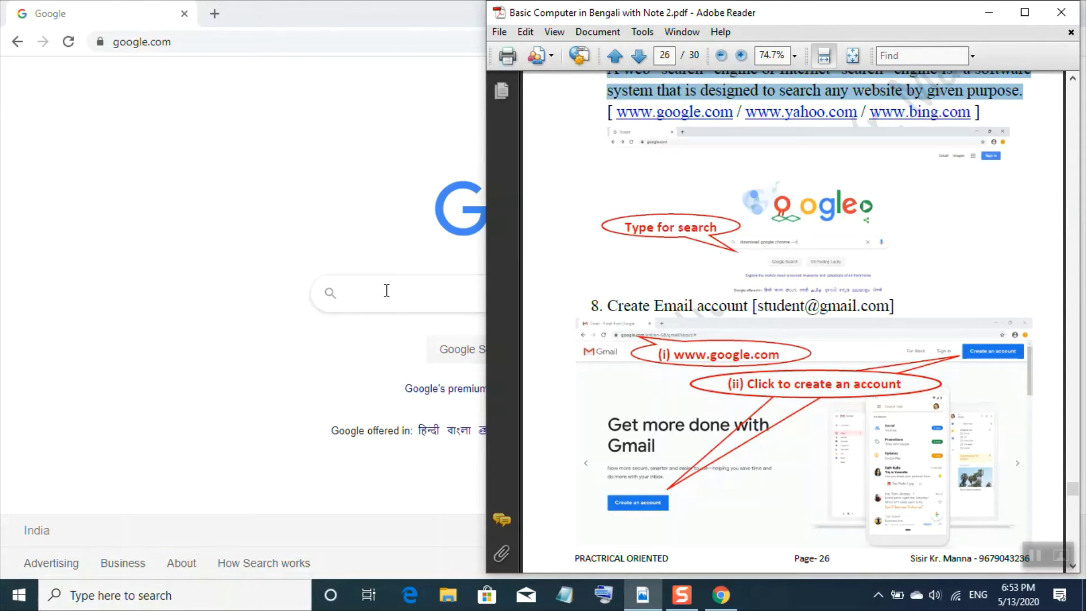
pyautogui.scroll(3, 740, 268)
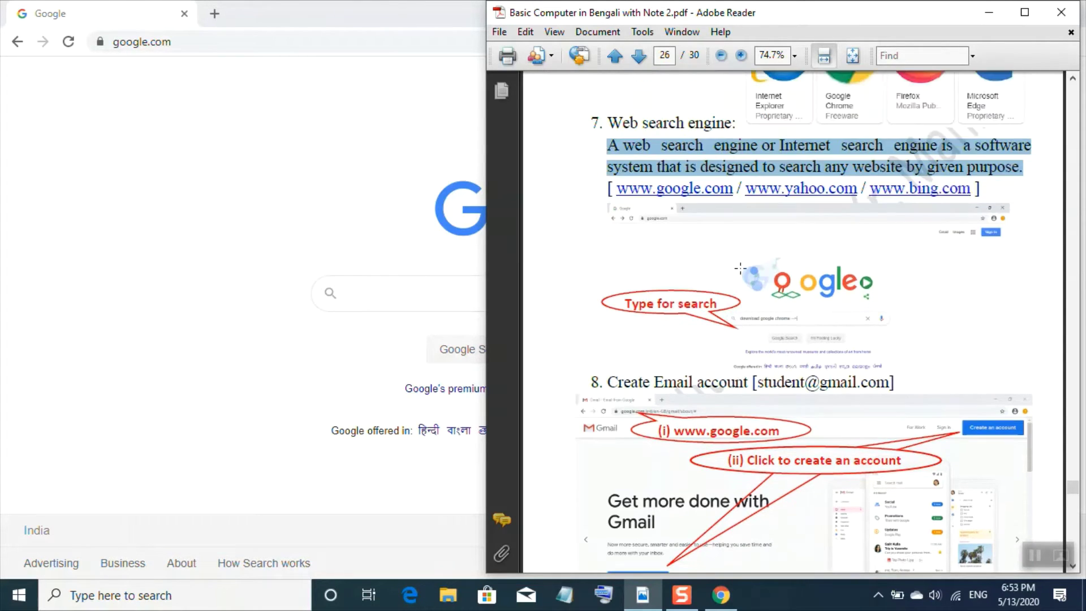
pyautogui.scroll(-3, 740, 268)
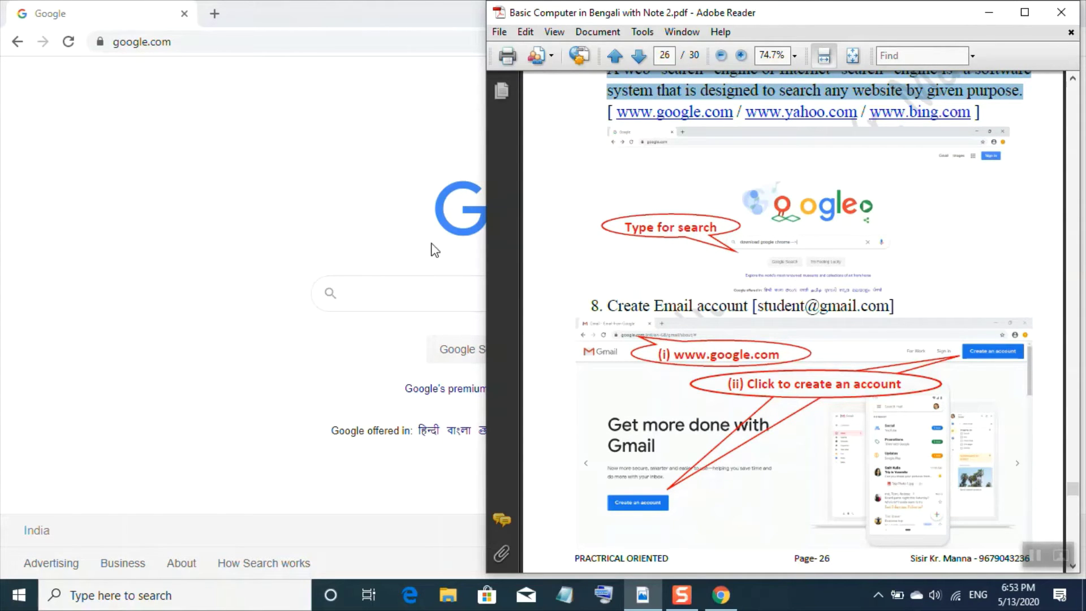
# - Search Google for 'download google chrome'
pyautogui.click(381, 289)
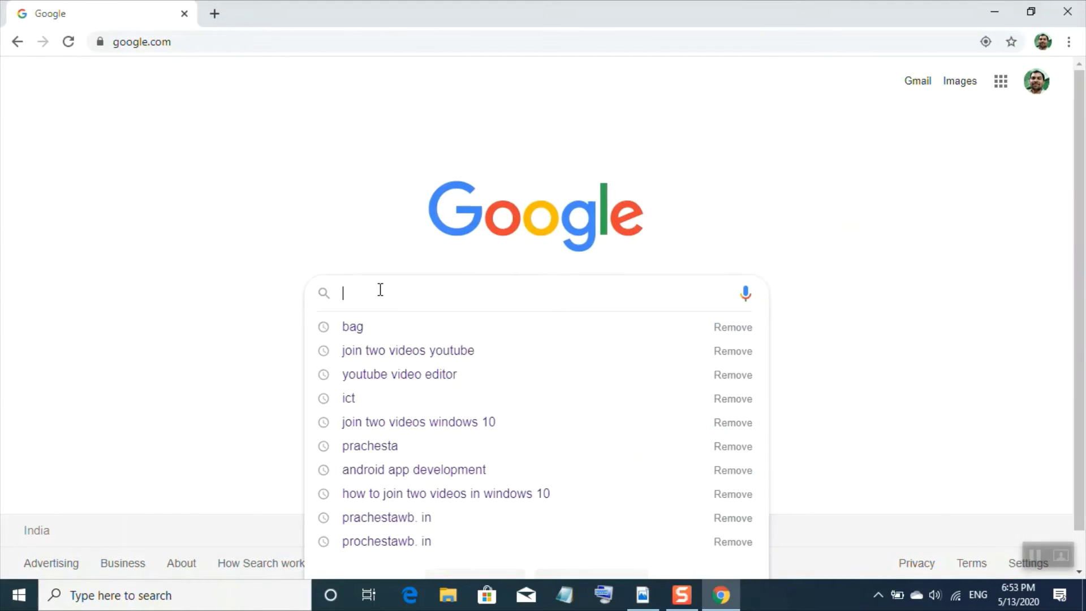
pyautogui.write('downloa')
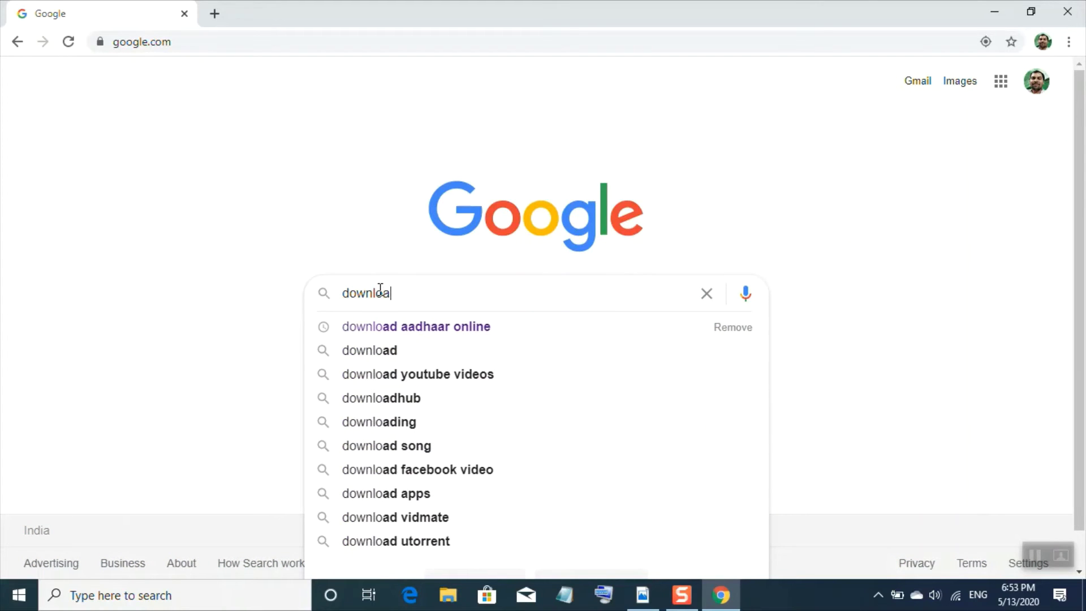
pyautogui.write('d google ')
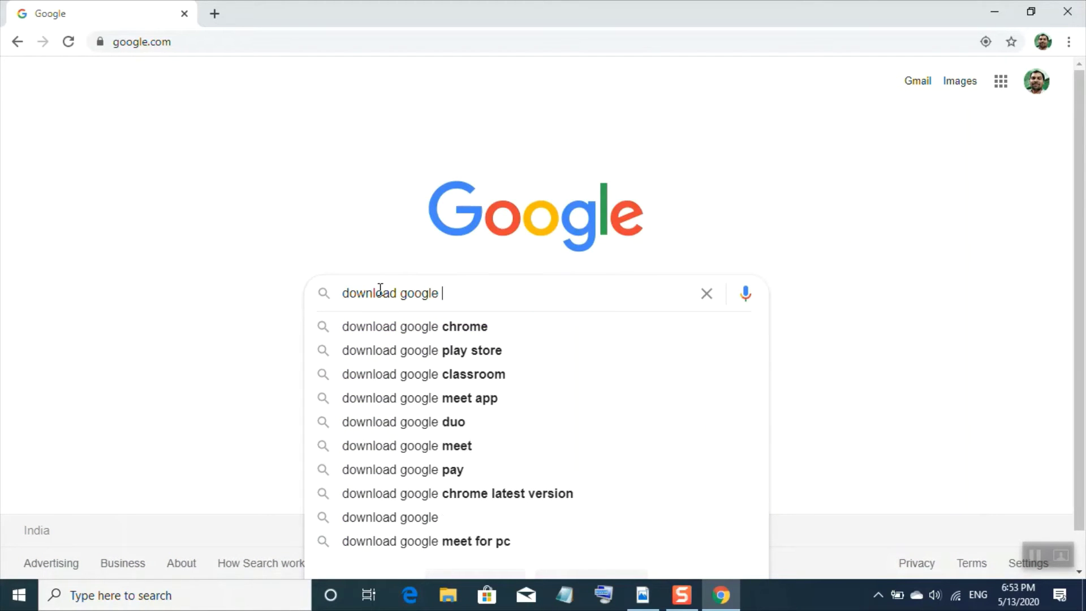
pyautogui.write('c')
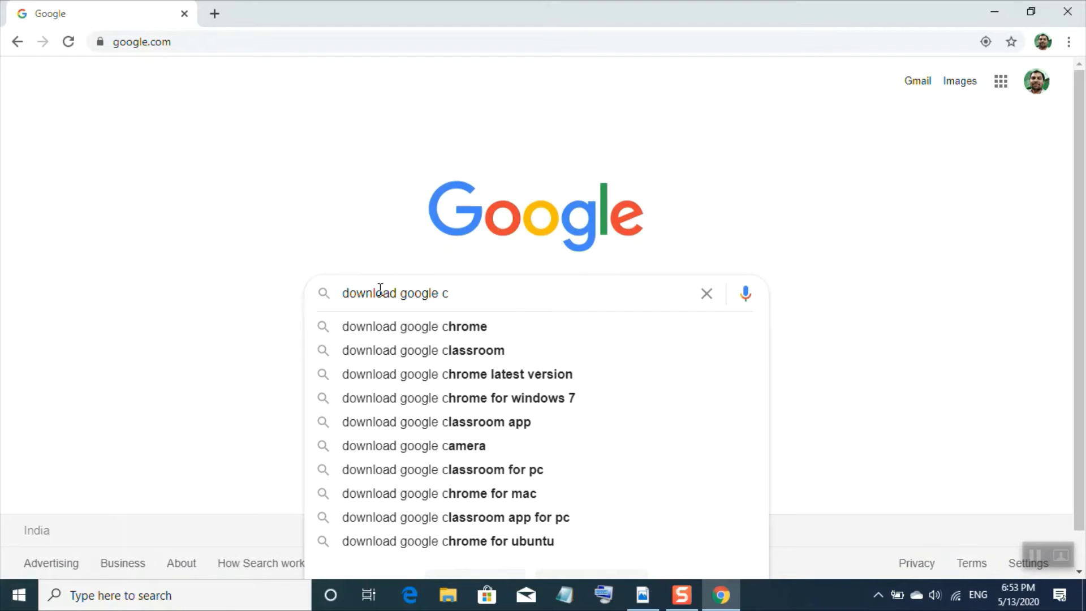
pyautogui.write('hro')
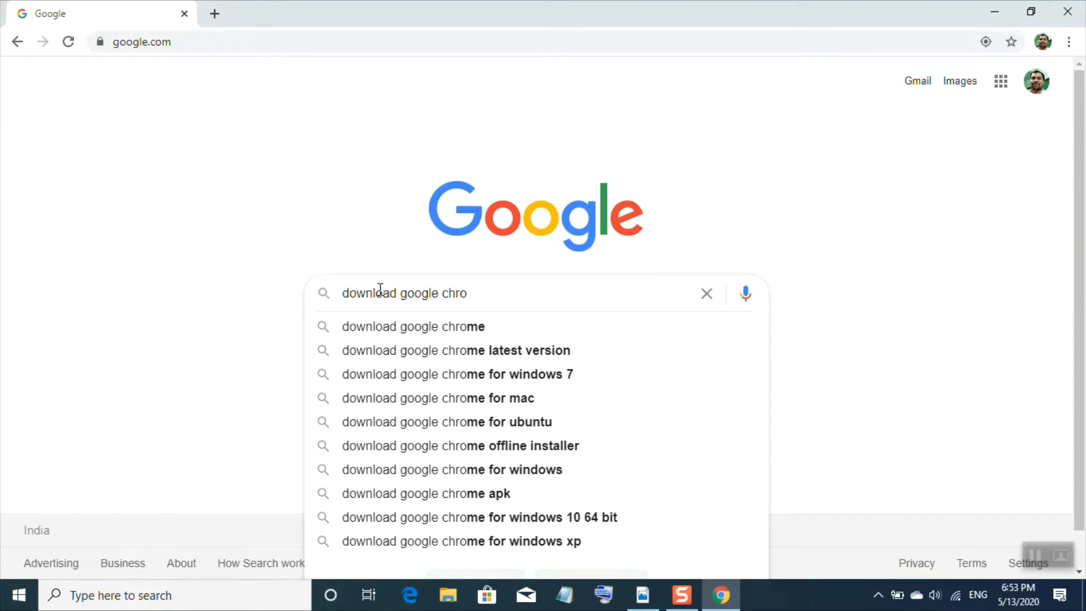
pyautogui.write('me')
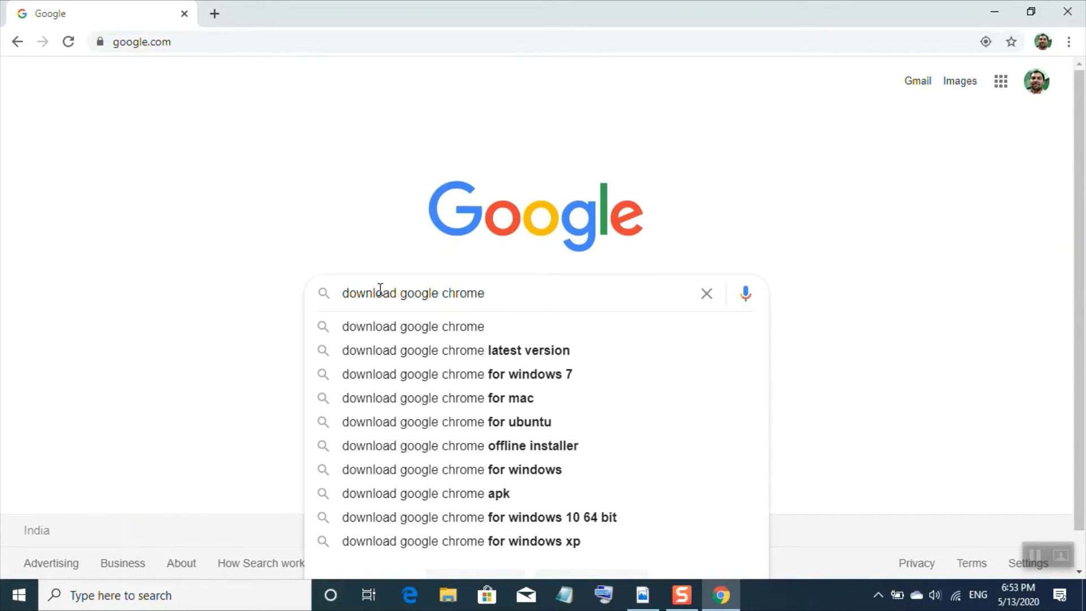
pyautogui.press('Return')
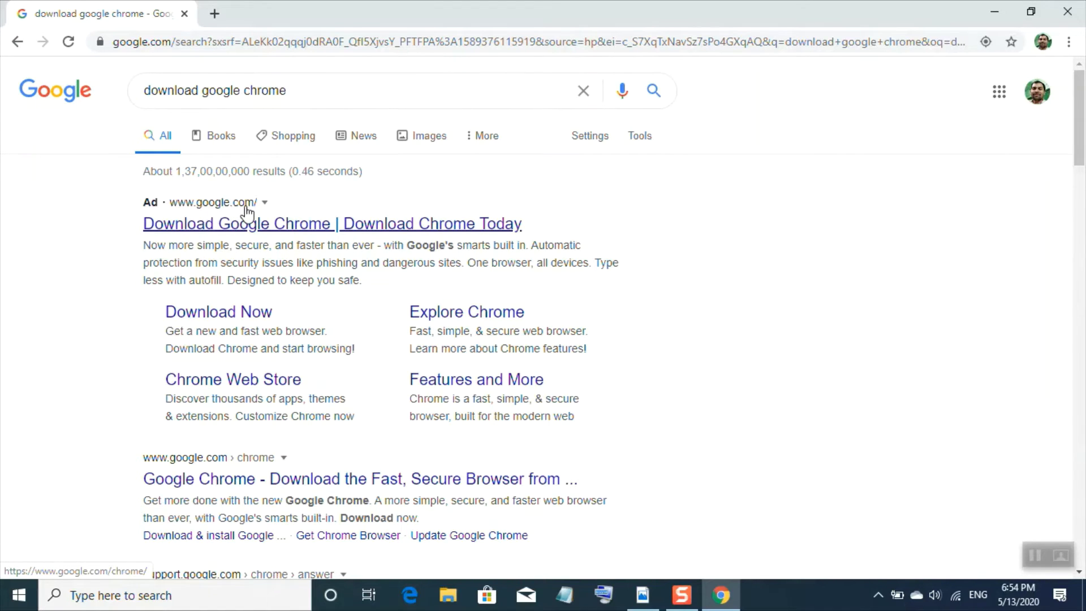
# - Download ChromeSetup.exe from the Download Chrome page and run the installer
pyautogui.click(230, 317)
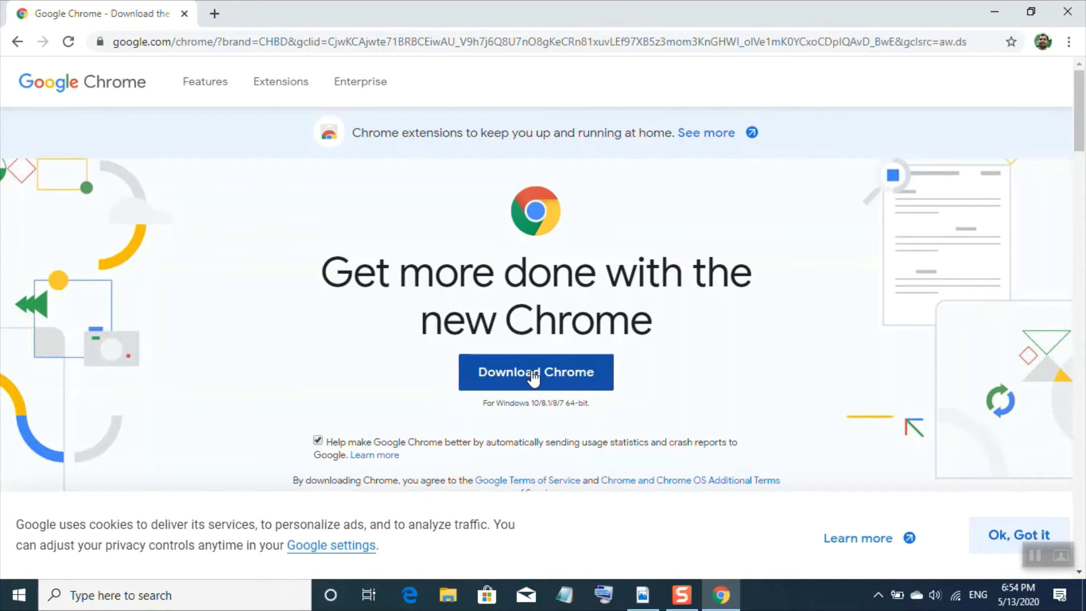
pyautogui.click(533, 376)
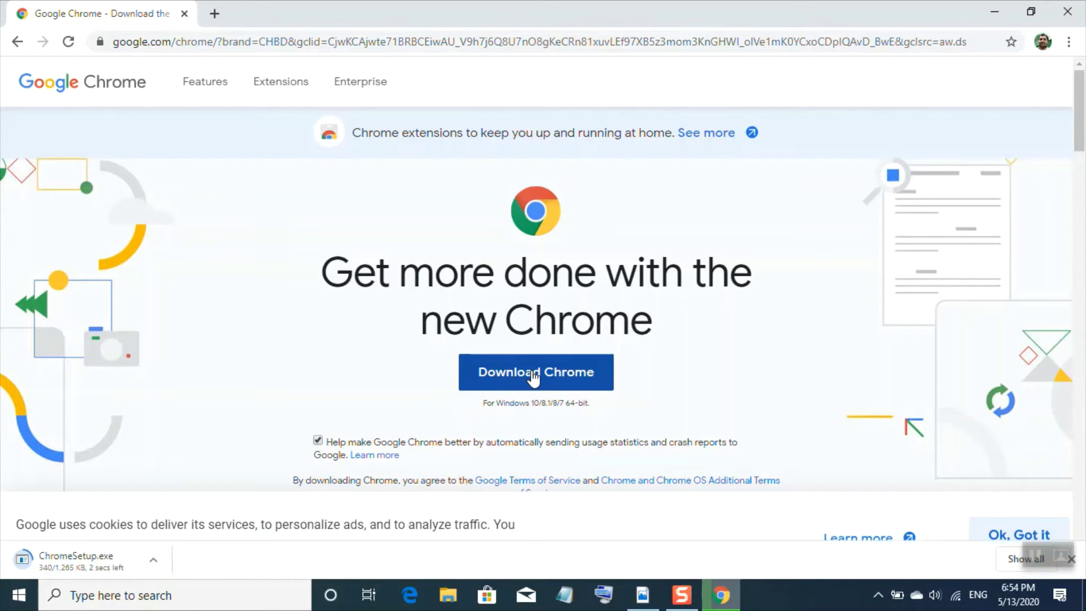
pyautogui.click(67, 558)
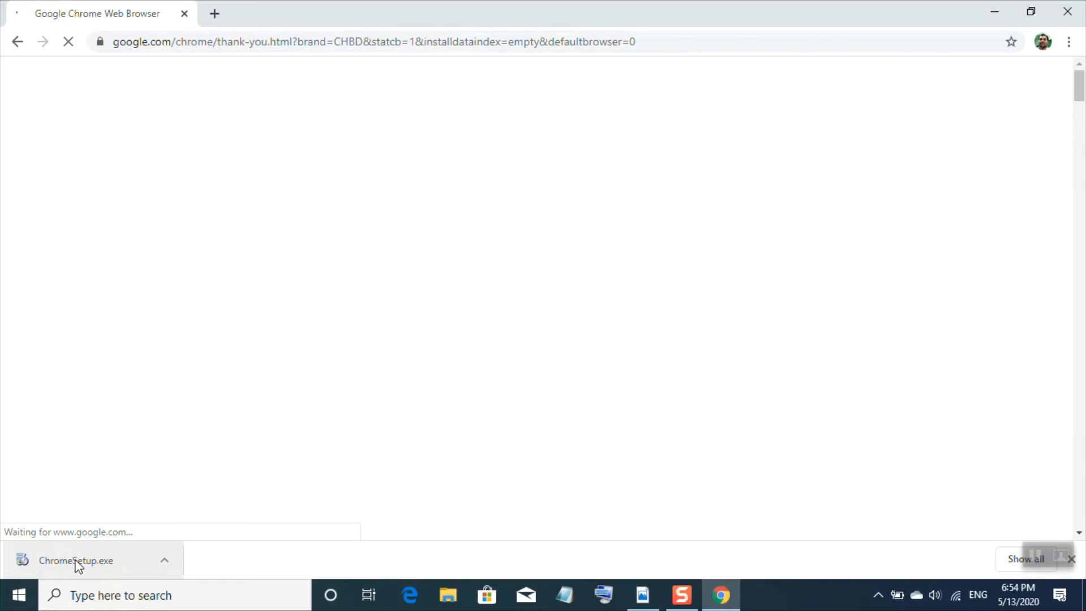
pyautogui.click(78, 564)
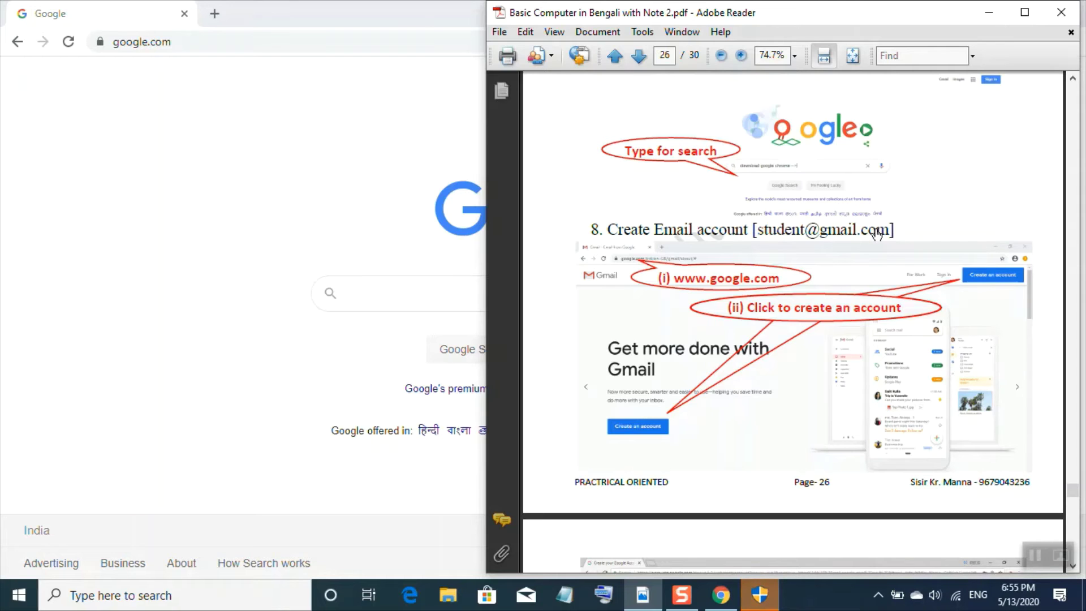
pyautogui.scroll(-1, 790, 245)
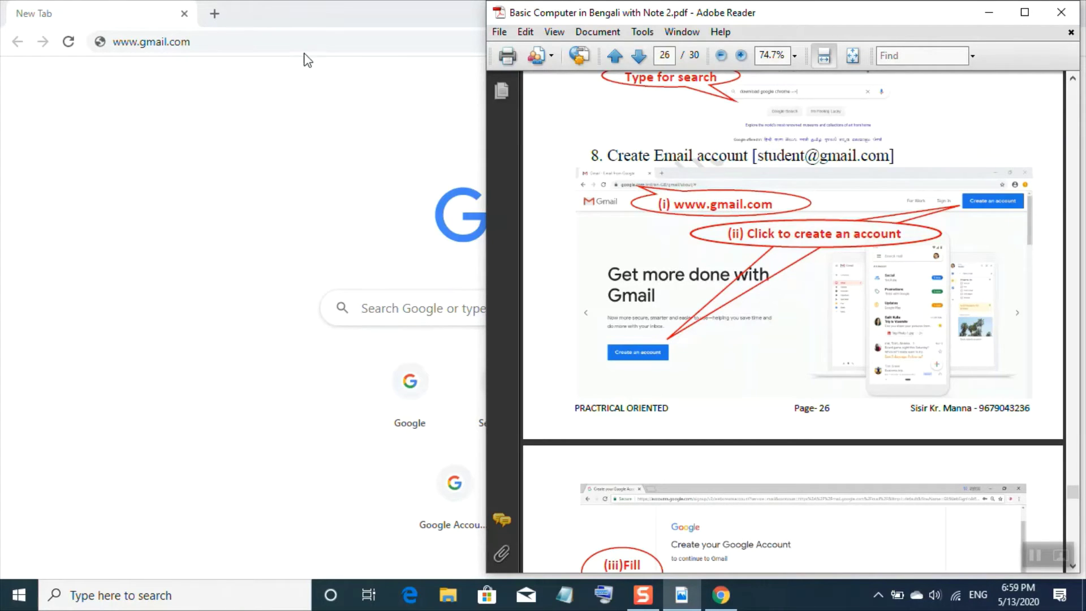
pyautogui.click(254, 42)
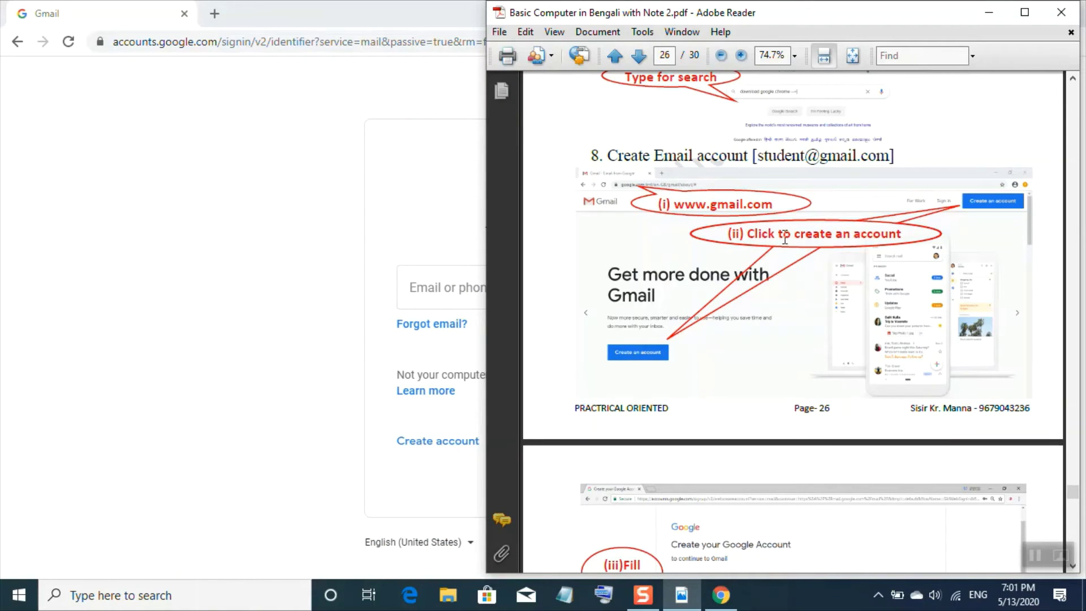
# - Choose Create account > For myself on the Gmail sign-in page and place the cursor in First name
pyautogui.click(312, 223)
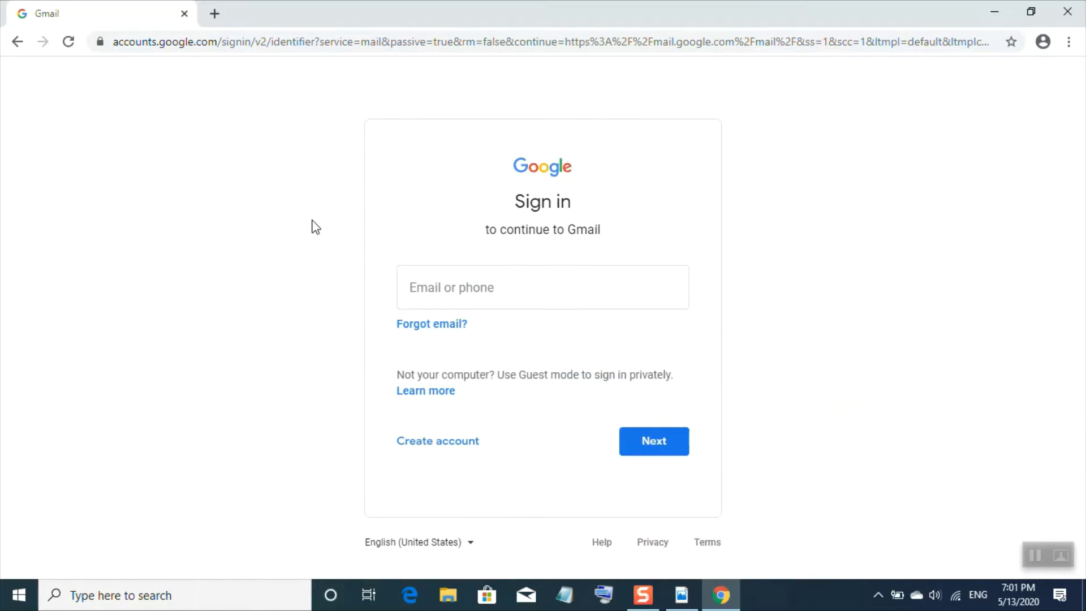
pyautogui.click(445, 451)
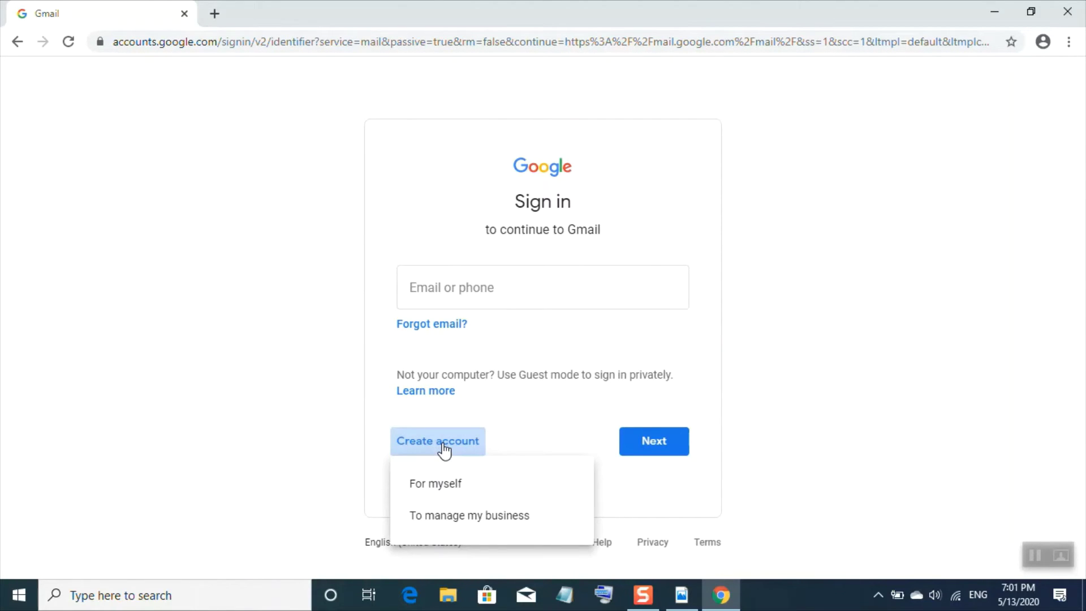
pyautogui.click(463, 486)
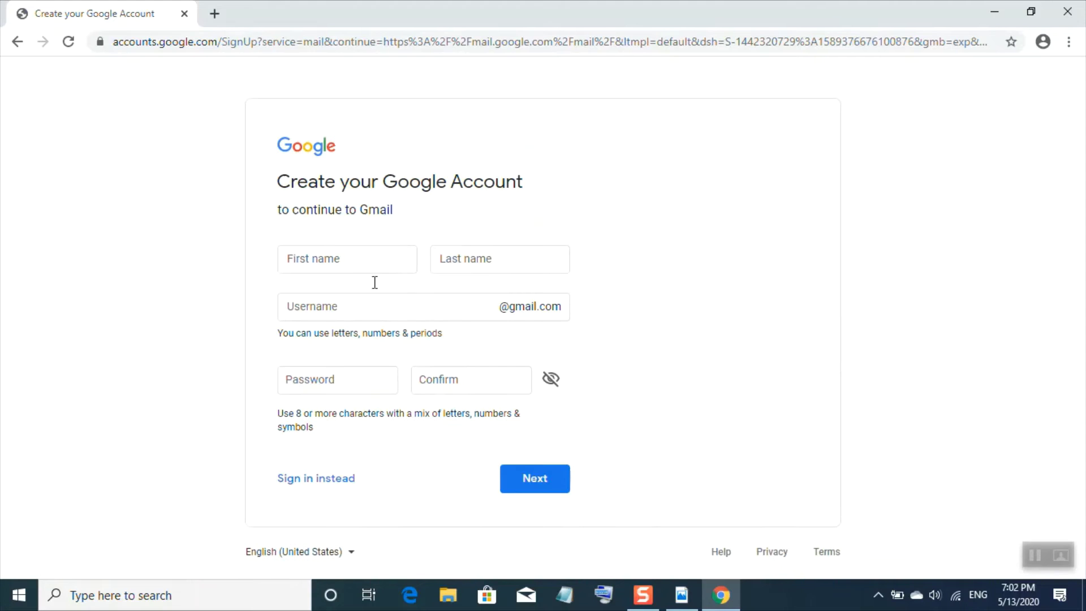
pyautogui.click(333, 262)
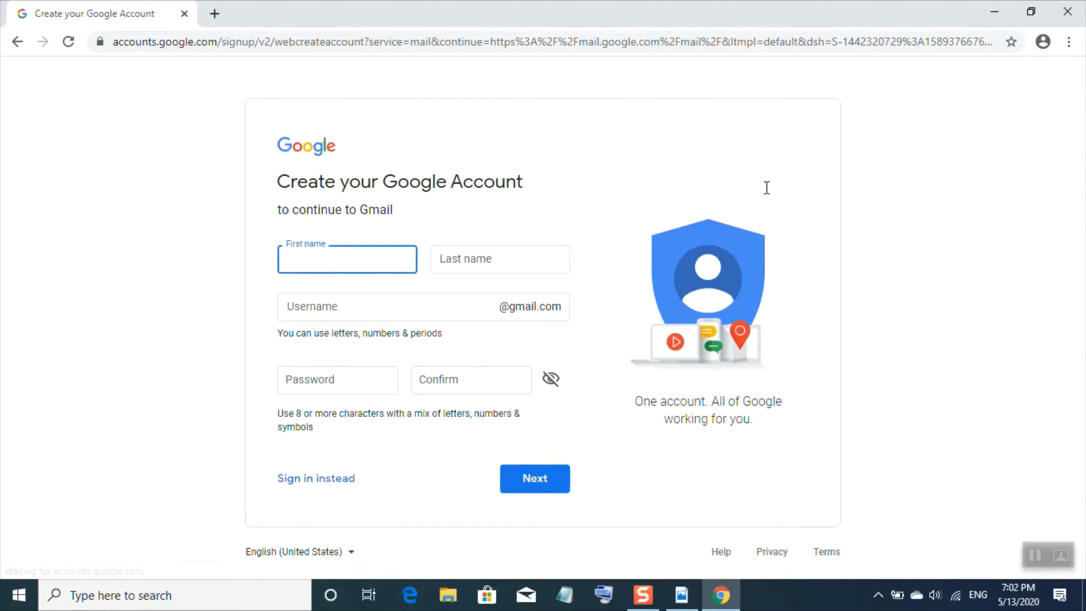
# - Bring the PDF notes forward and scroll to page 27's sign-up steps (iii) through (vi)
pyautogui.click(682, 595)
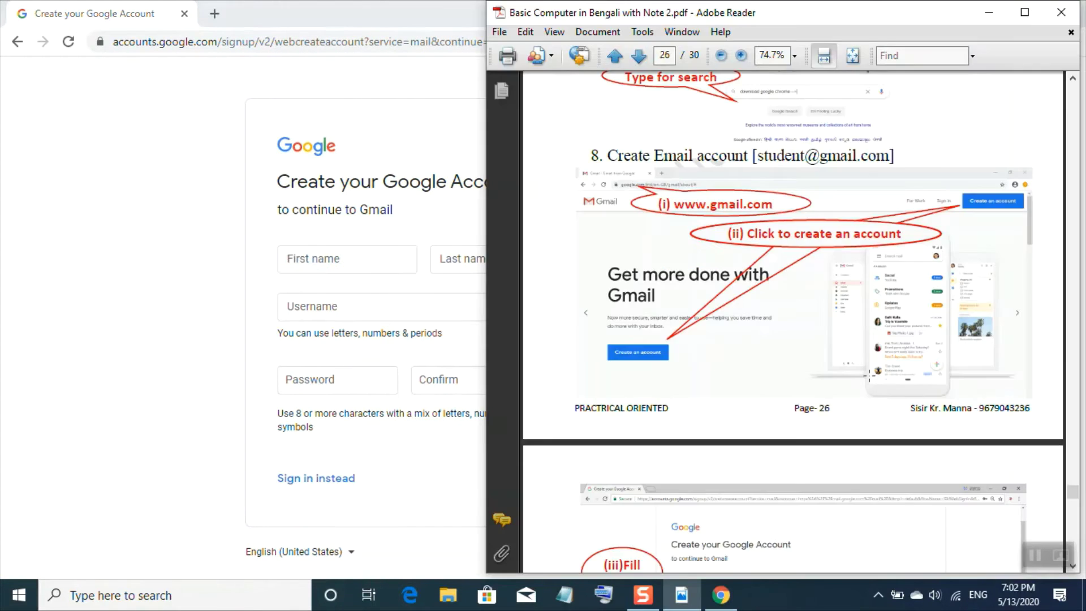
pyautogui.scroll(-8, 792, 322)
pyautogui.scroll(-3, 804, 372)
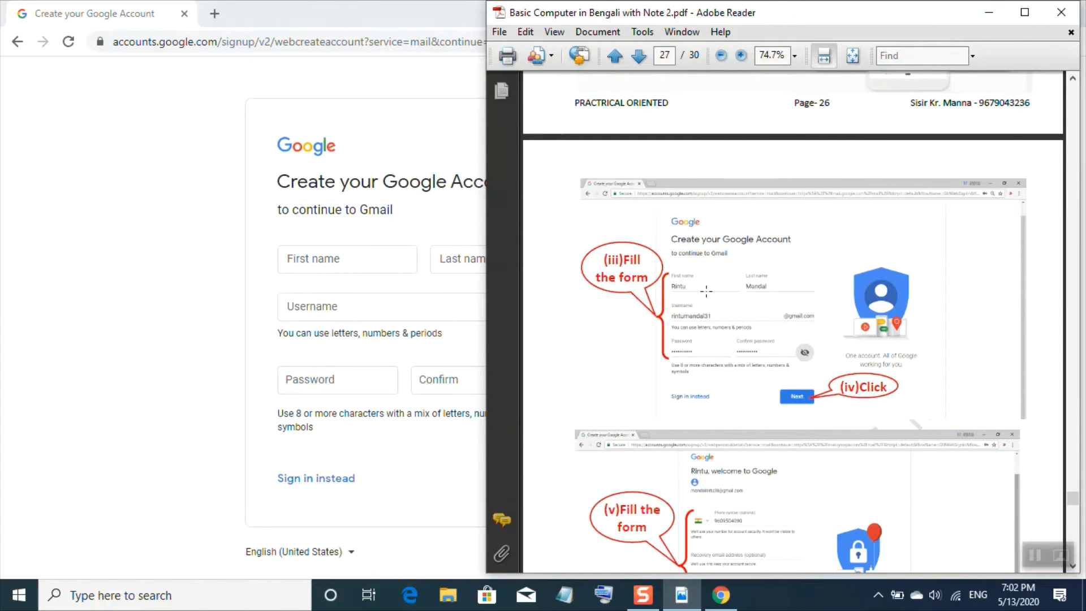
pyautogui.scroll(-3, 711, 293)
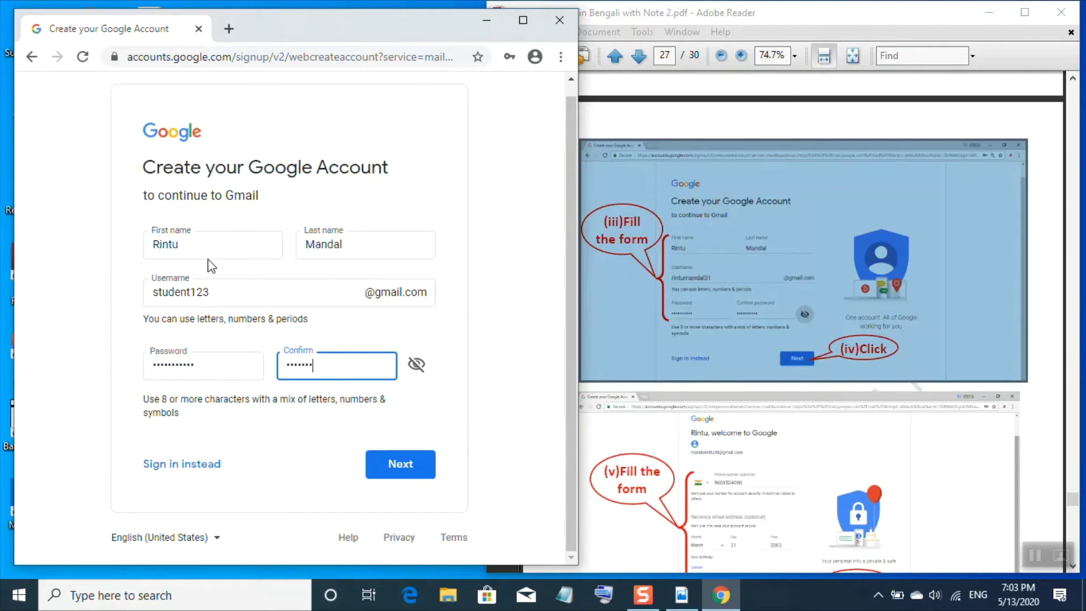
# - Check the first name, last name and username entries in the sign-up form
pyautogui.click(203, 246)
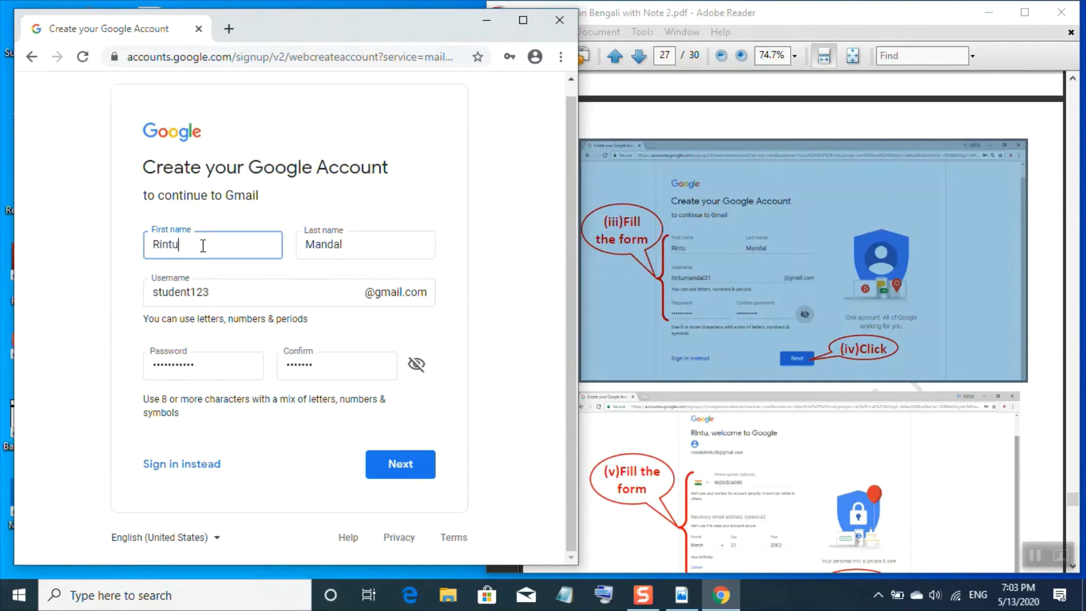
pyautogui.click(350, 249)
pyautogui.click(168, 283)
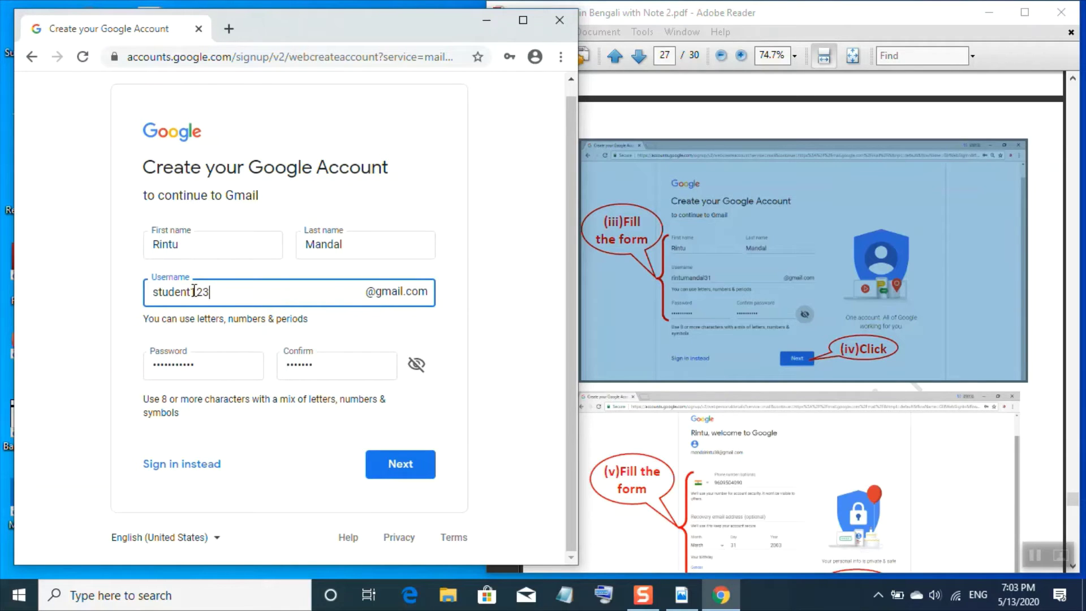
pyautogui.moveTo(194, 291); pyautogui.dragTo(209, 292)
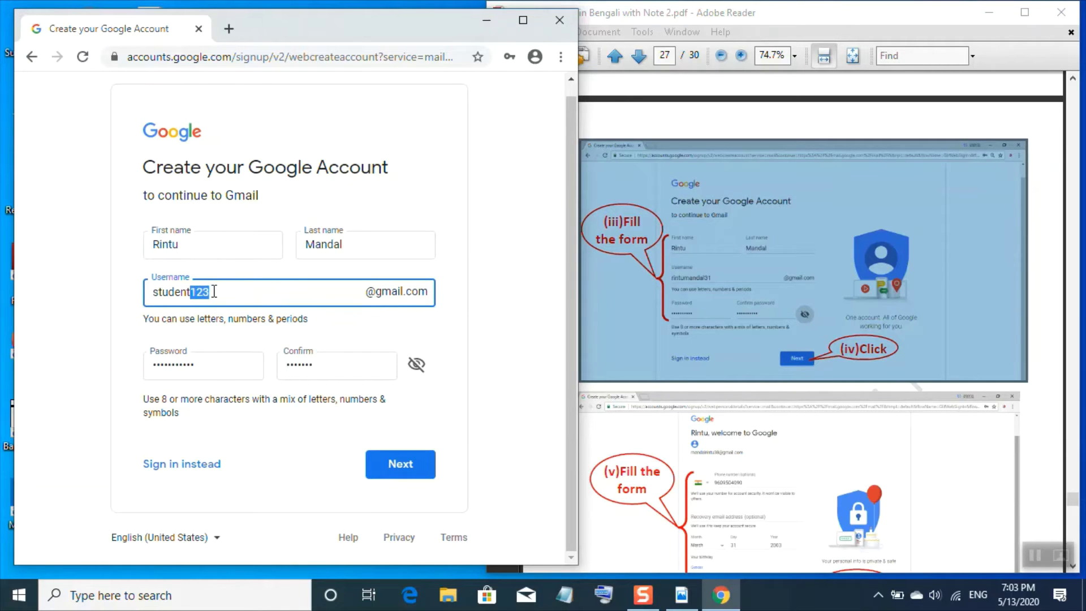
pyautogui.click(209, 291)
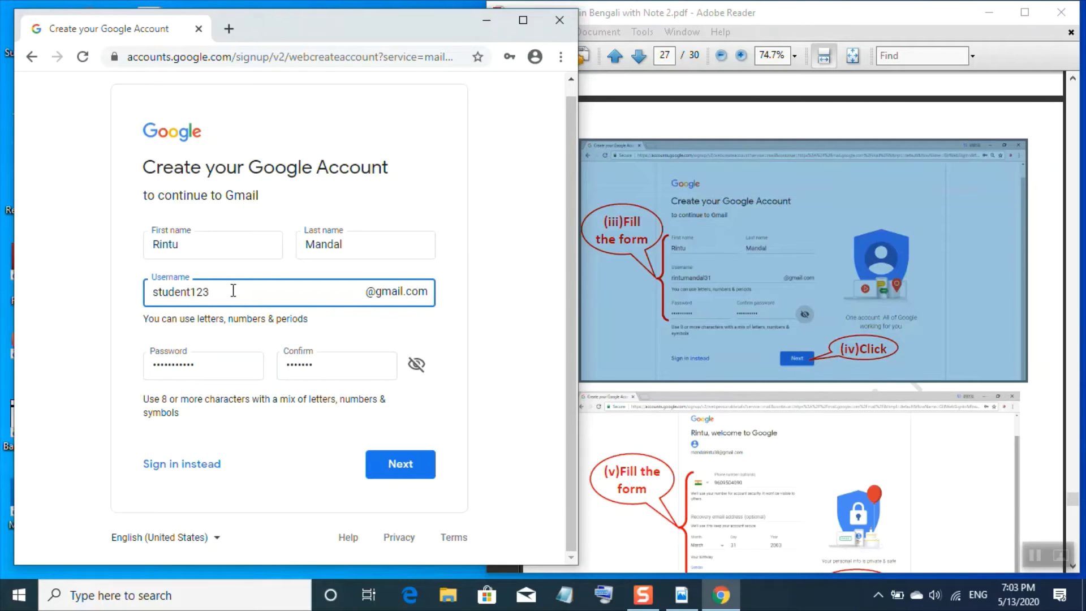
# - Enter the account password in the confirmation field and submit the form with Next
pyautogui.click(221, 362)
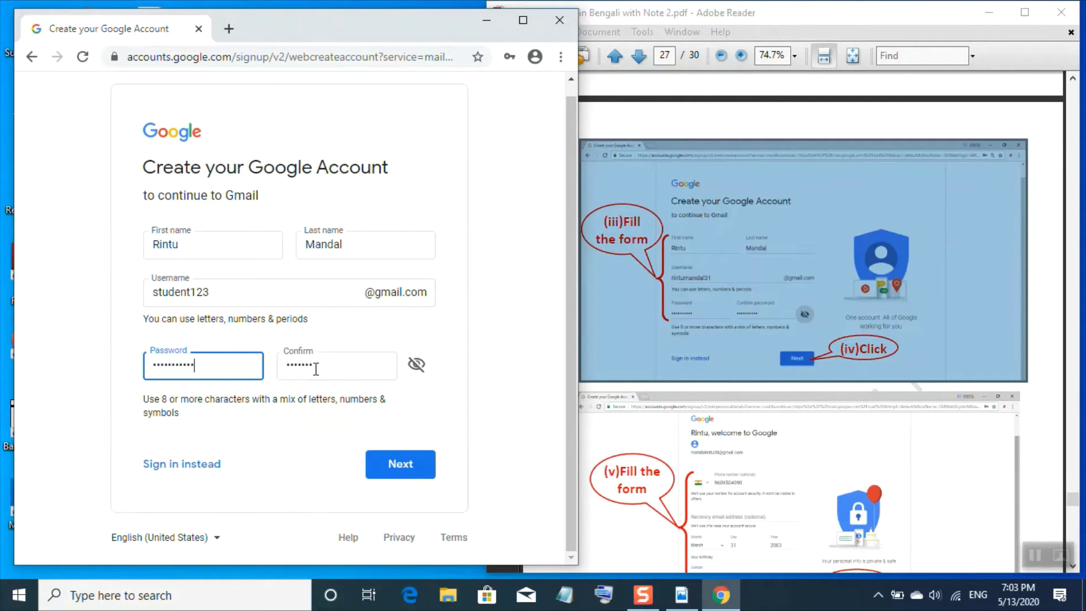
pyautogui.press('Tab')
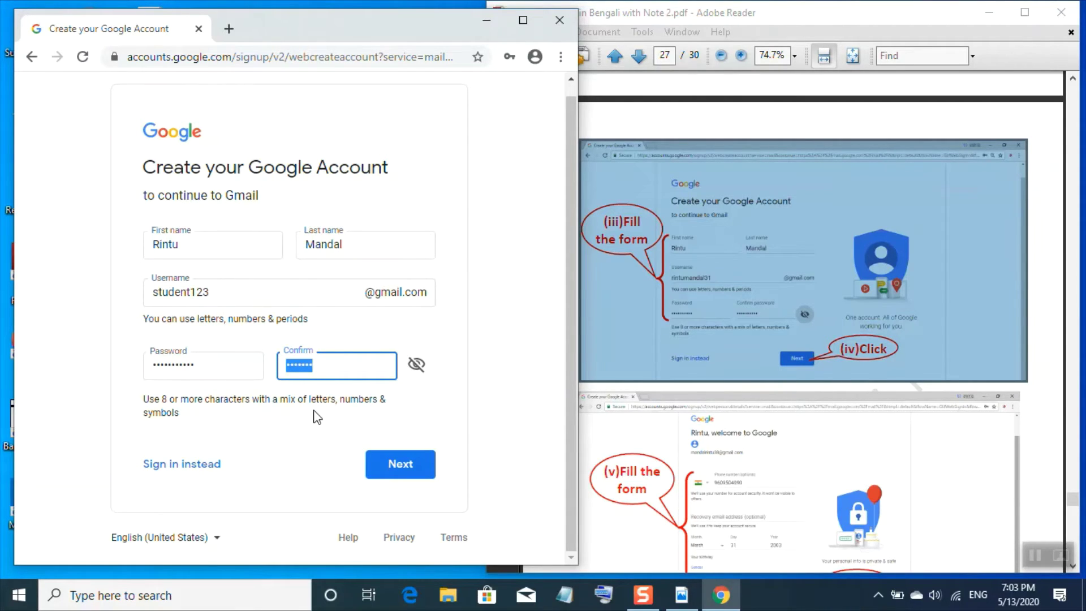
pyautogui.click(400, 467)
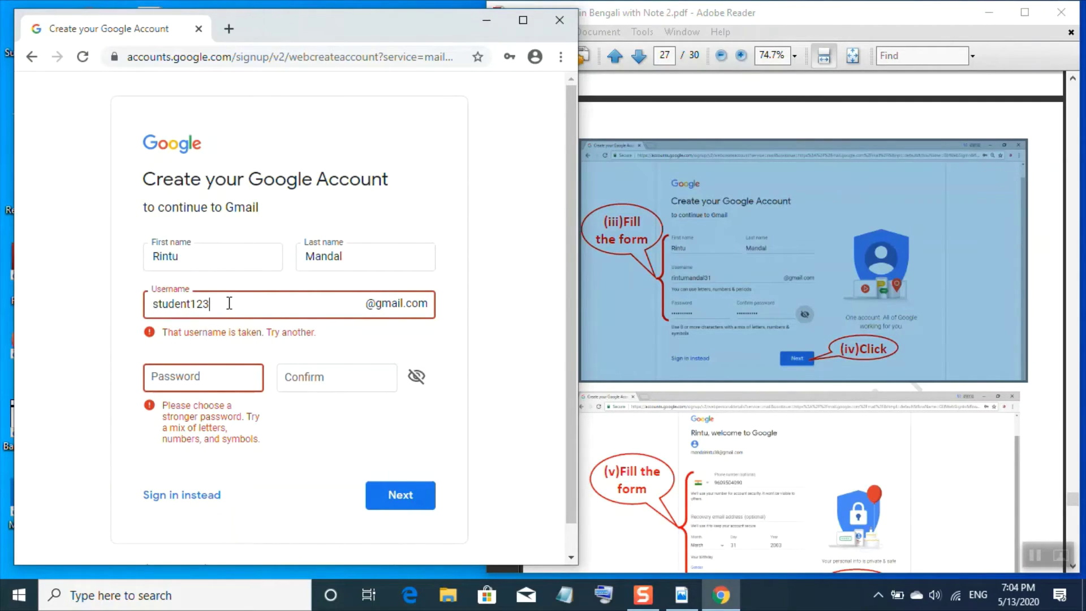
# - Revise the username until it is available, enter the password in both fields, and submit the sign-up form
pyautogui.press('BackSpace')
pyautogui.click(212, 370)
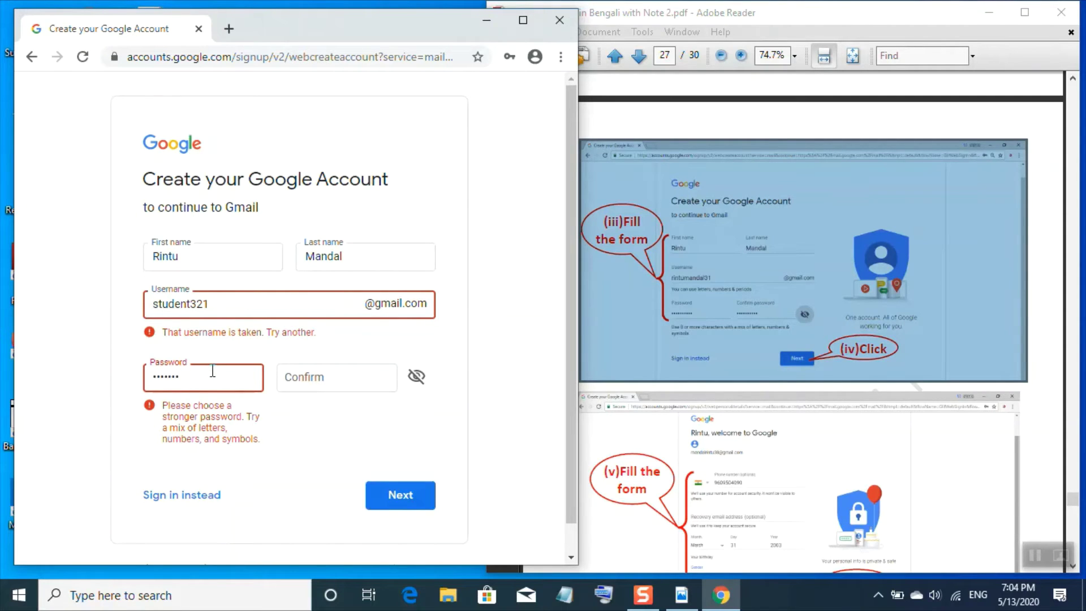
pyautogui.press('Tab')
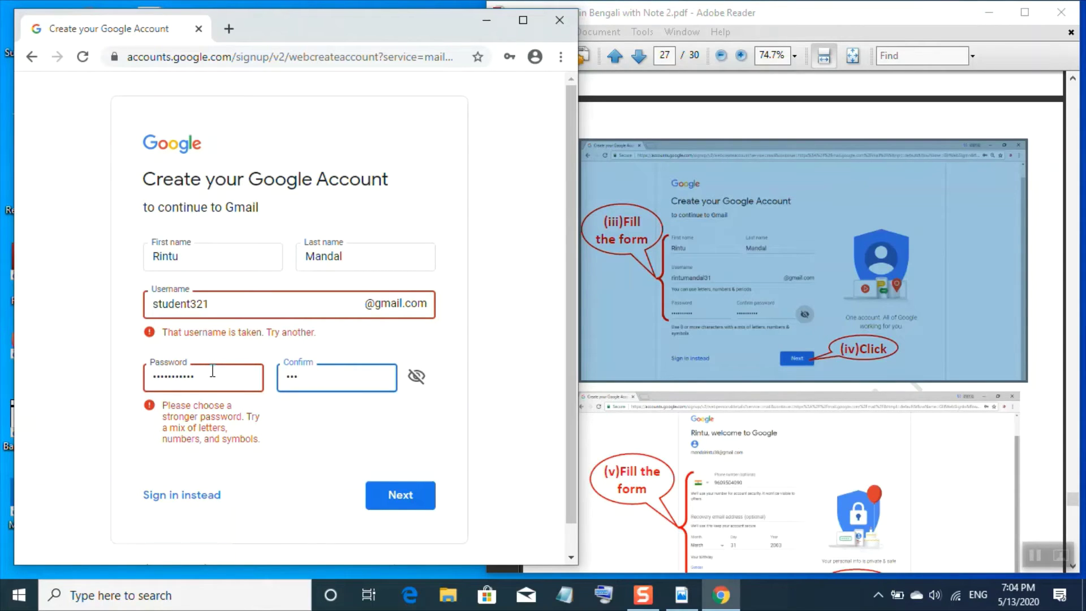
pyautogui.click(413, 502)
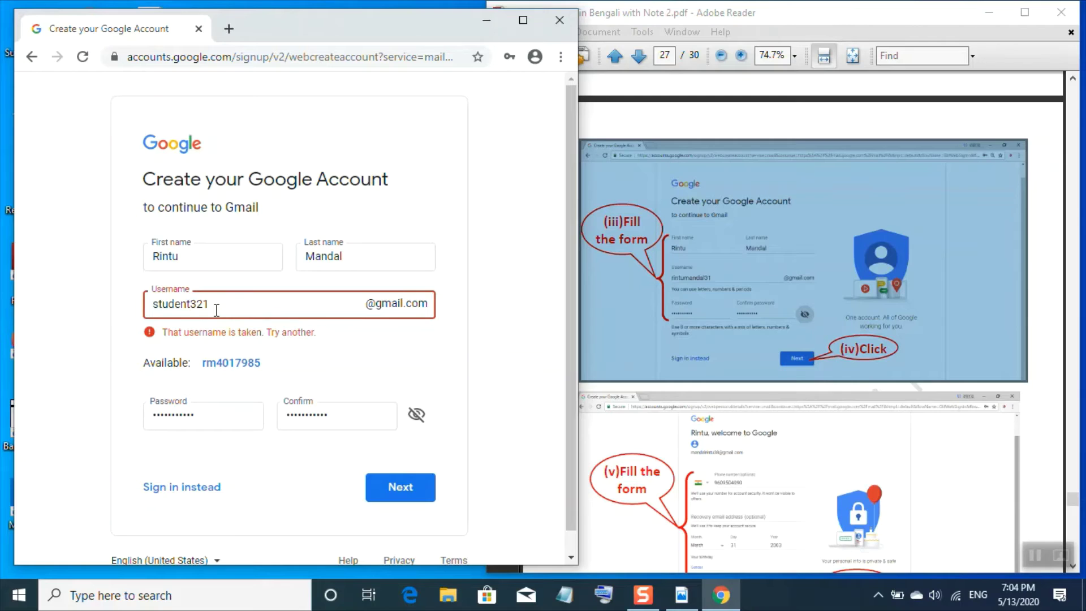
pyautogui.click(390, 485)
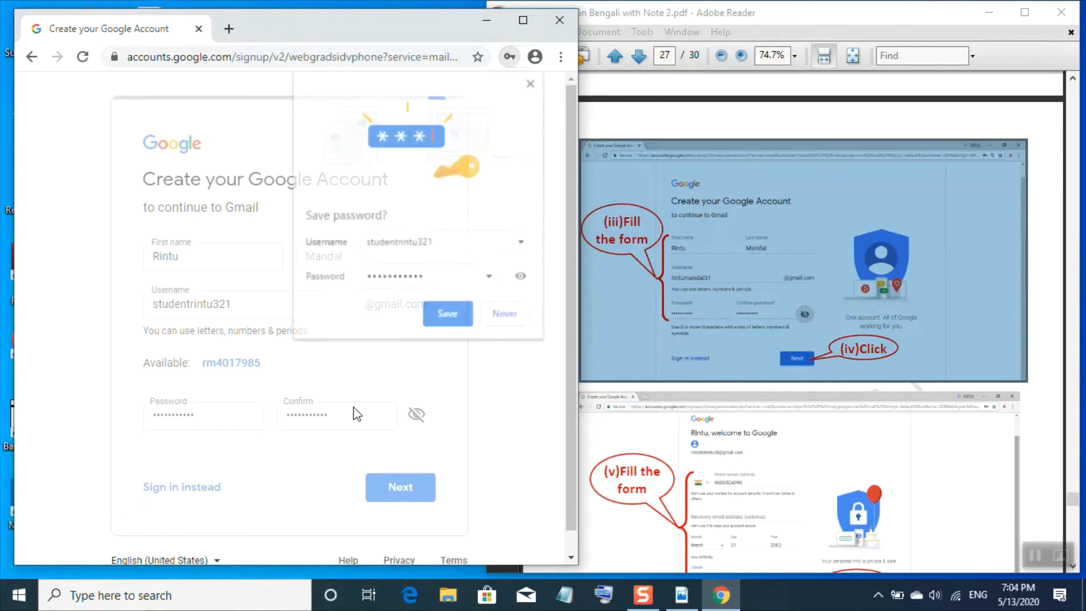
# - Decline saving the password, submit the phone number, and enter the received verification code
pyautogui.click(505, 315)
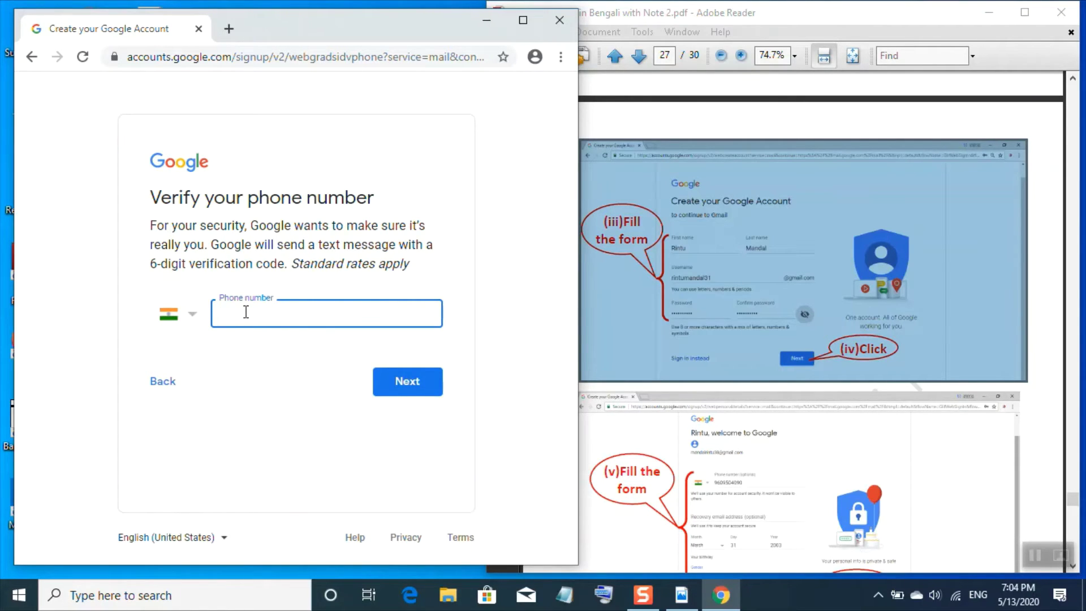
pyautogui.click(410, 394)
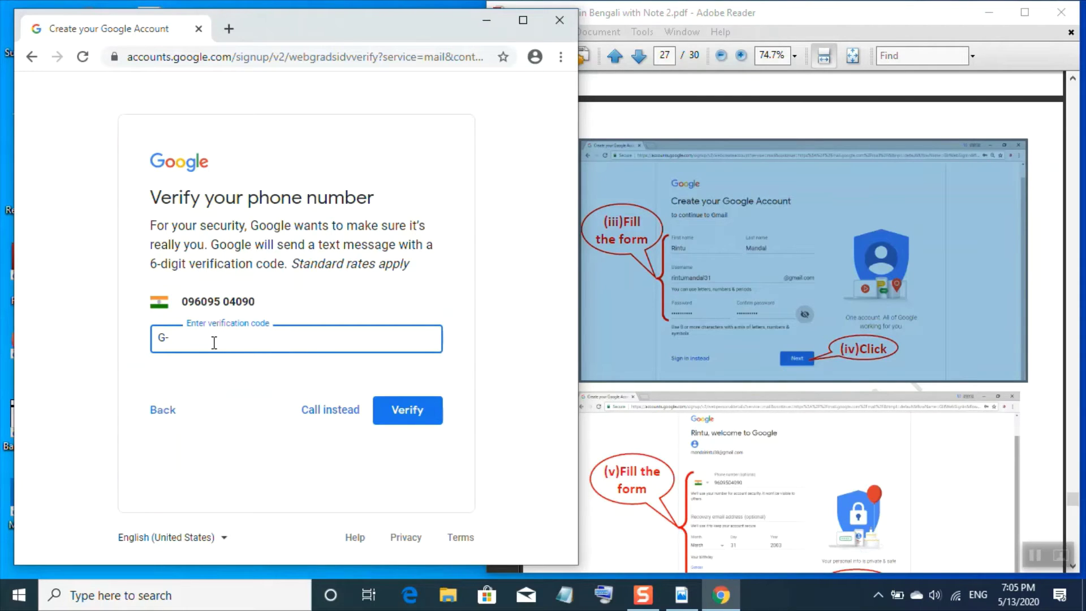
# - Verify the phone and set the birth month to March
pyautogui.click(404, 419)
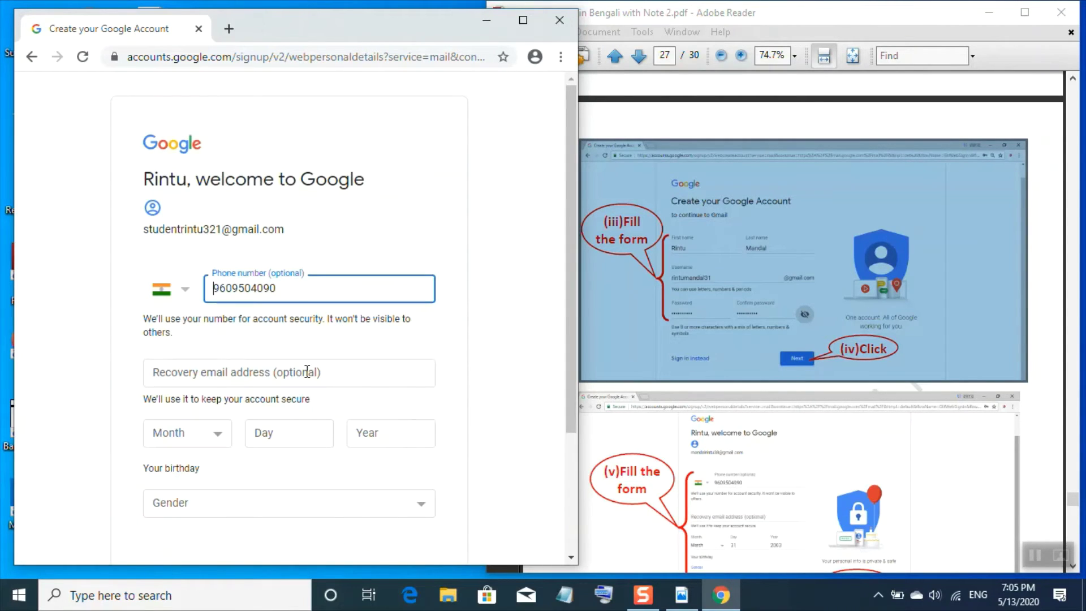
pyautogui.scroll(-1, 309, 372)
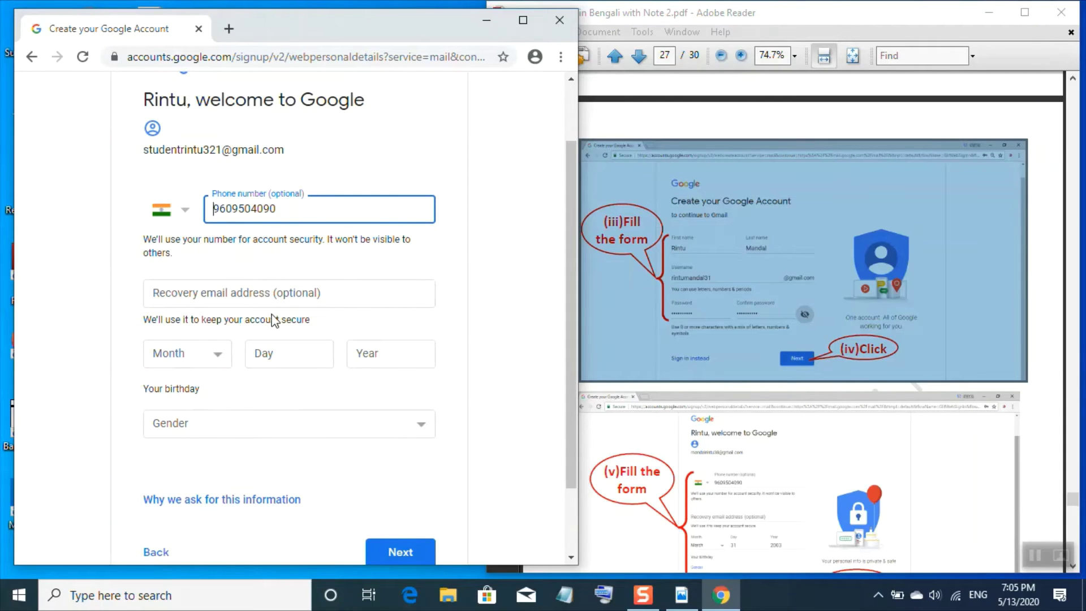
pyautogui.click(225, 361)
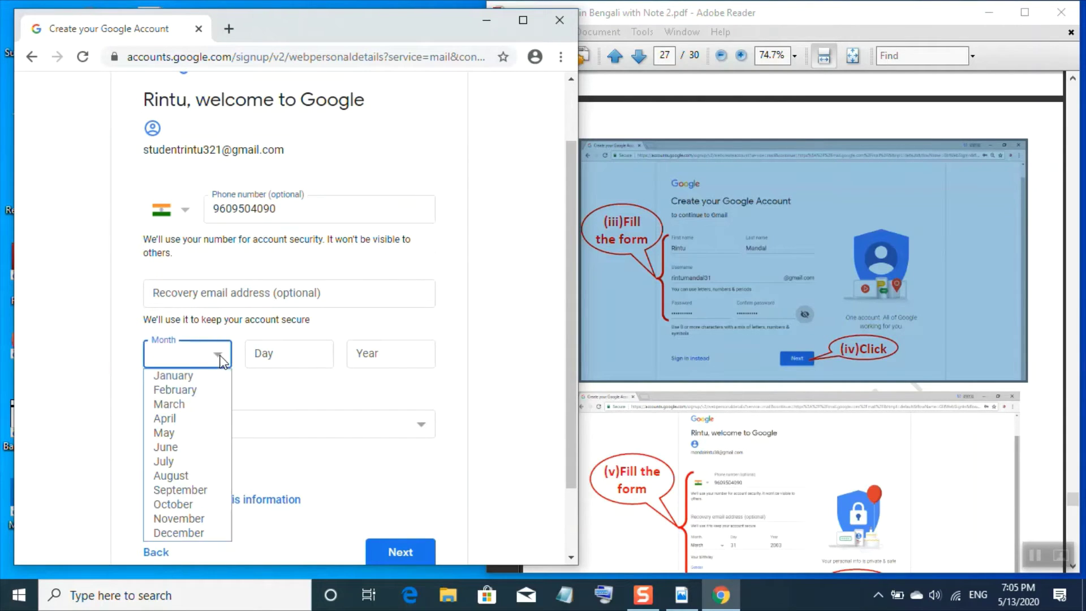
pyautogui.click(200, 402)
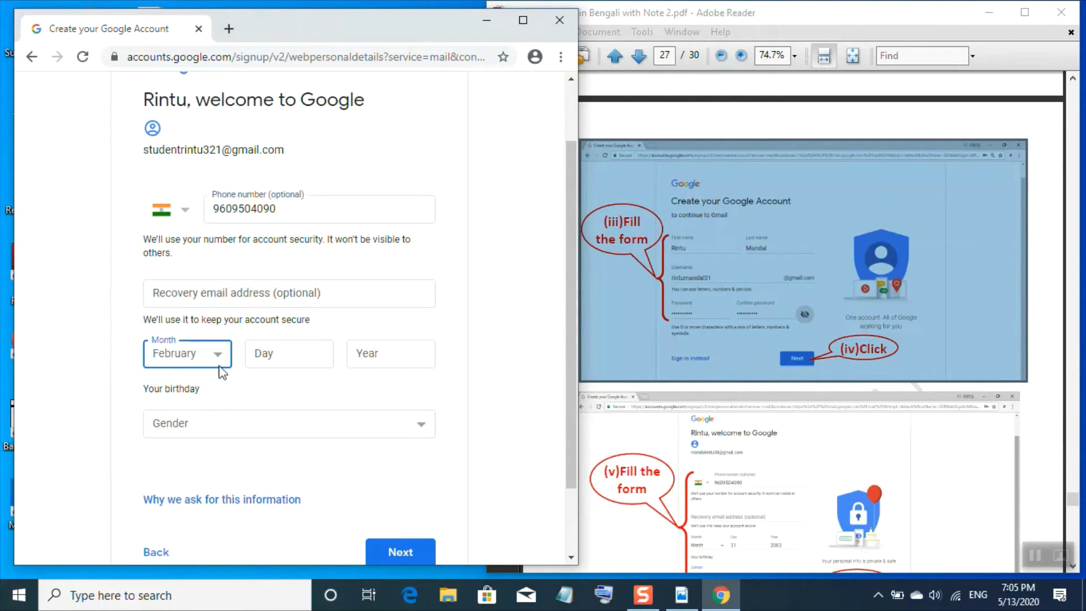
pyautogui.click(280, 356)
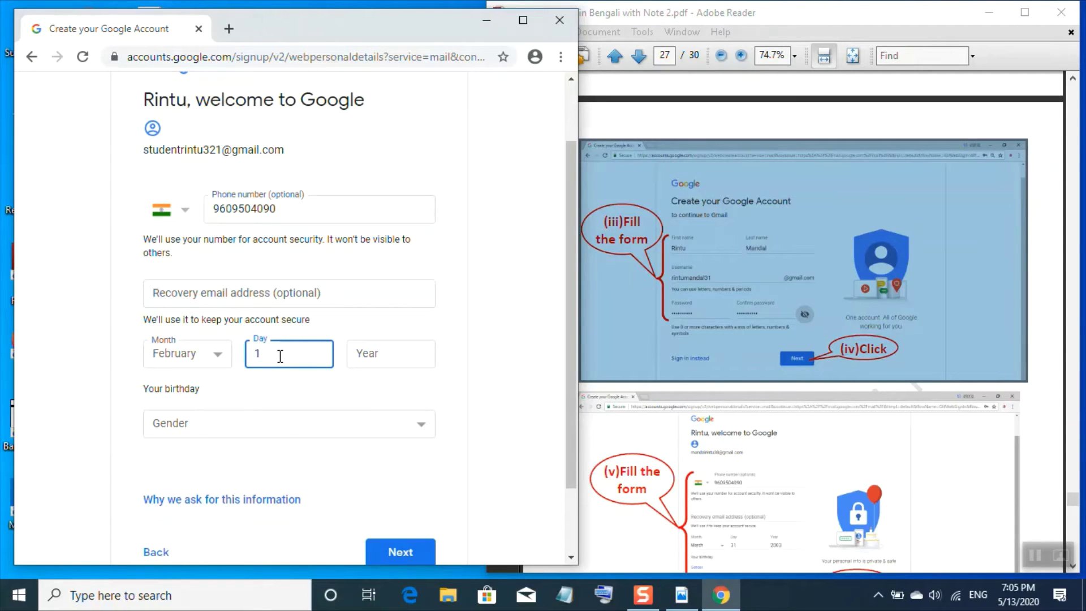
pyautogui.click(225, 360)
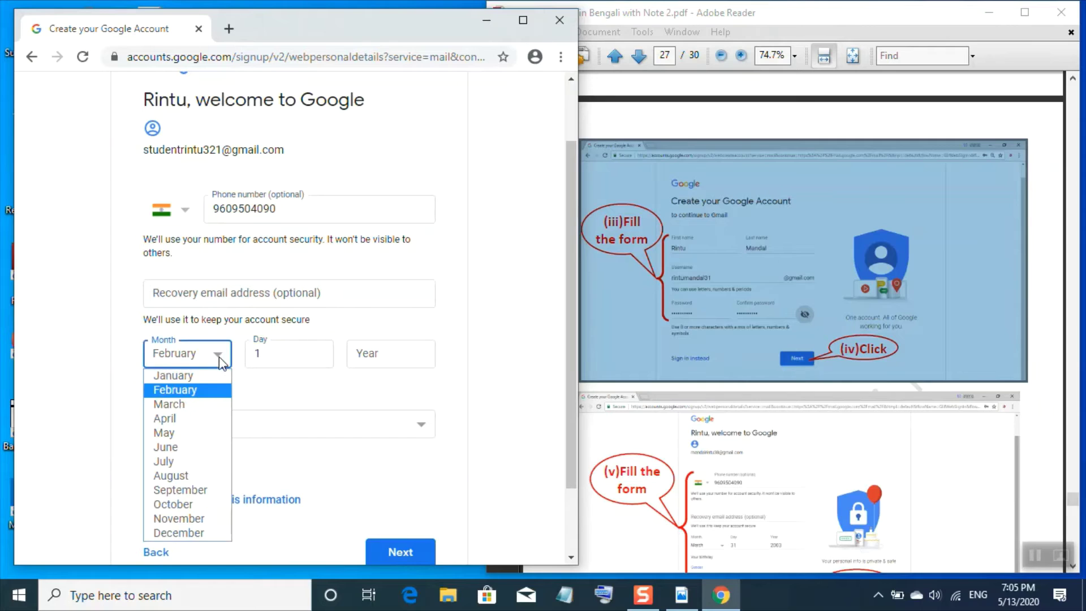
pyautogui.click(201, 404)
# - Complete the birthday as March 1, 1992, choose gender Male, and submit the details
pyautogui.click(387, 357)
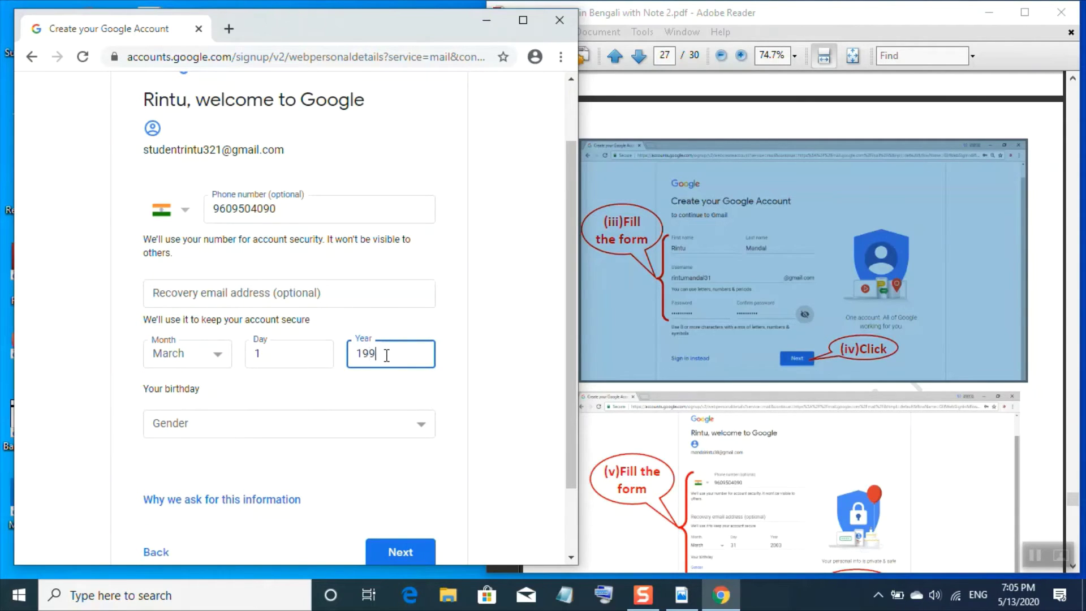
pyautogui.click(250, 431)
pyautogui.click(244, 457)
pyautogui.scroll(-2, 276, 411)
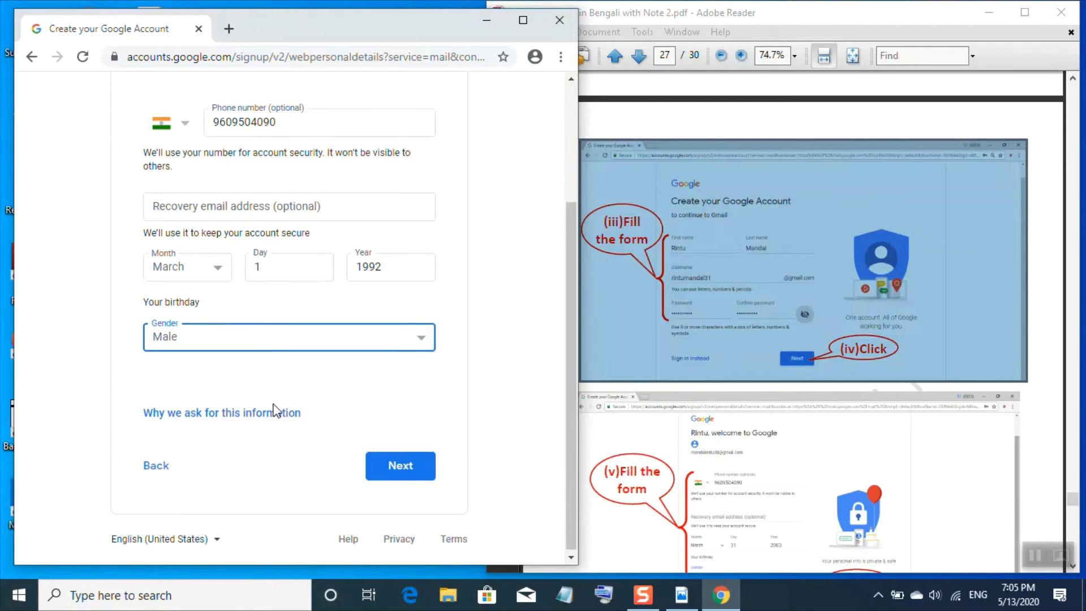
pyautogui.click(407, 468)
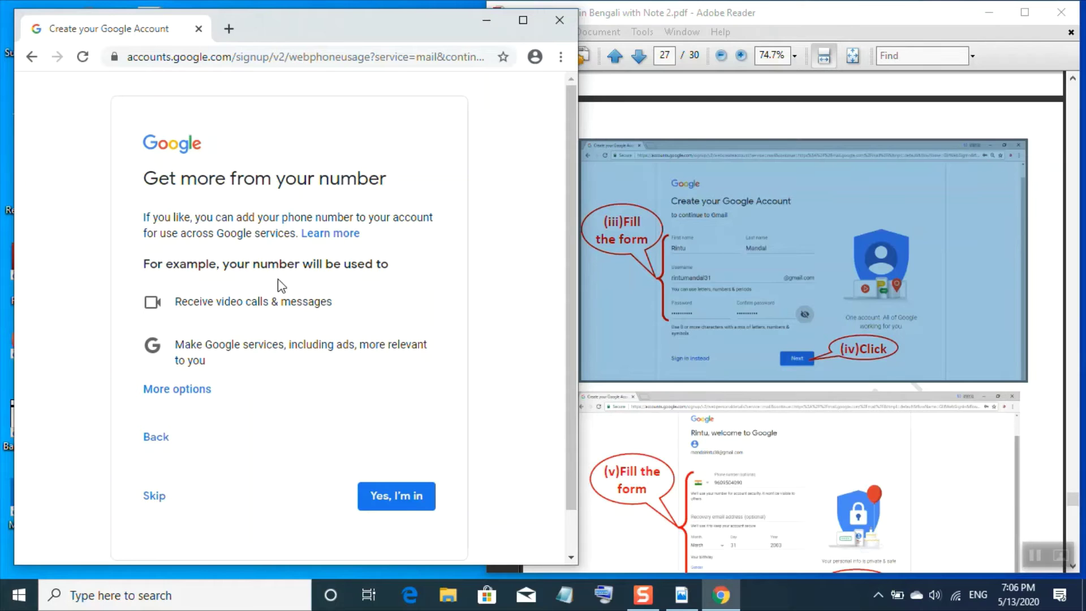
# - Skip adding the number to other services and agree to the Privacy and Terms
pyautogui.scroll(-2, 260, 345)
pyautogui.click(156, 449)
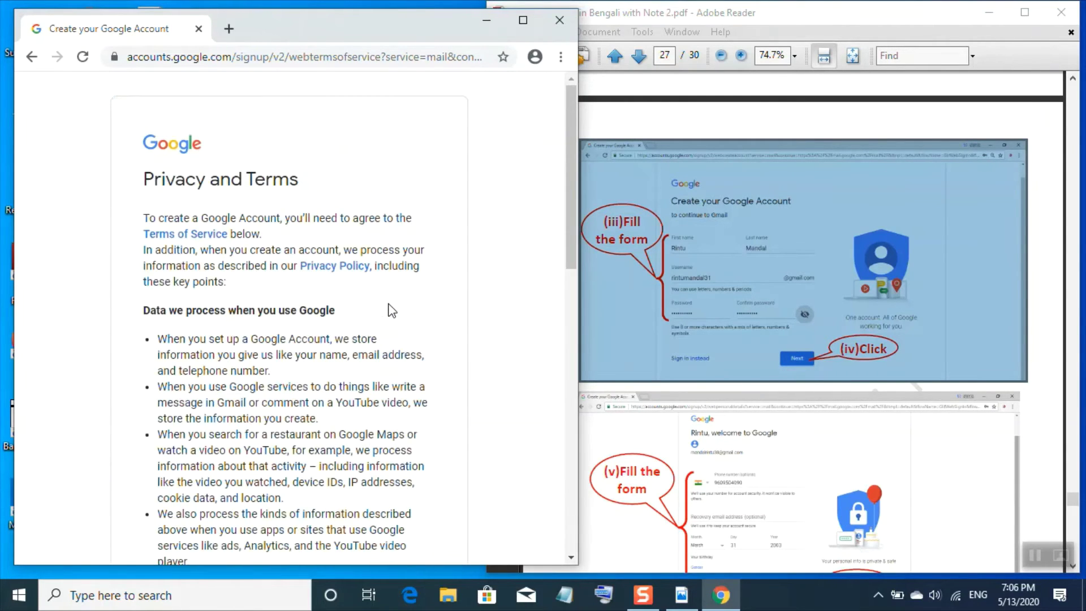
pyautogui.scroll(-6, 376, 311)
pyautogui.scroll(-5, 373, 310)
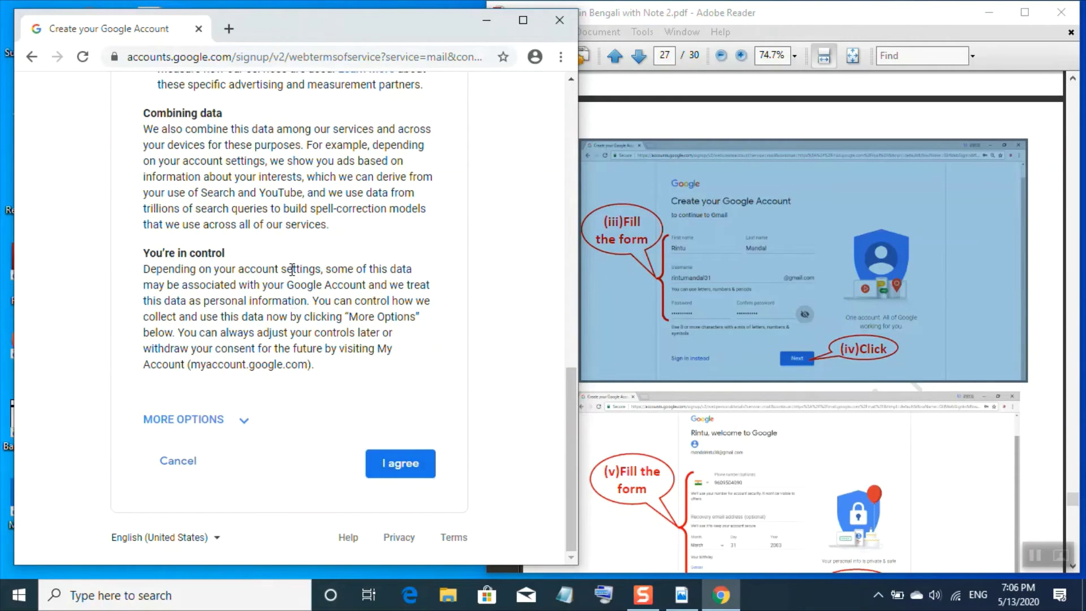
pyautogui.scroll(6, 294, 193)
pyautogui.scroll(-6, 294, 195)
pyautogui.click(399, 469)
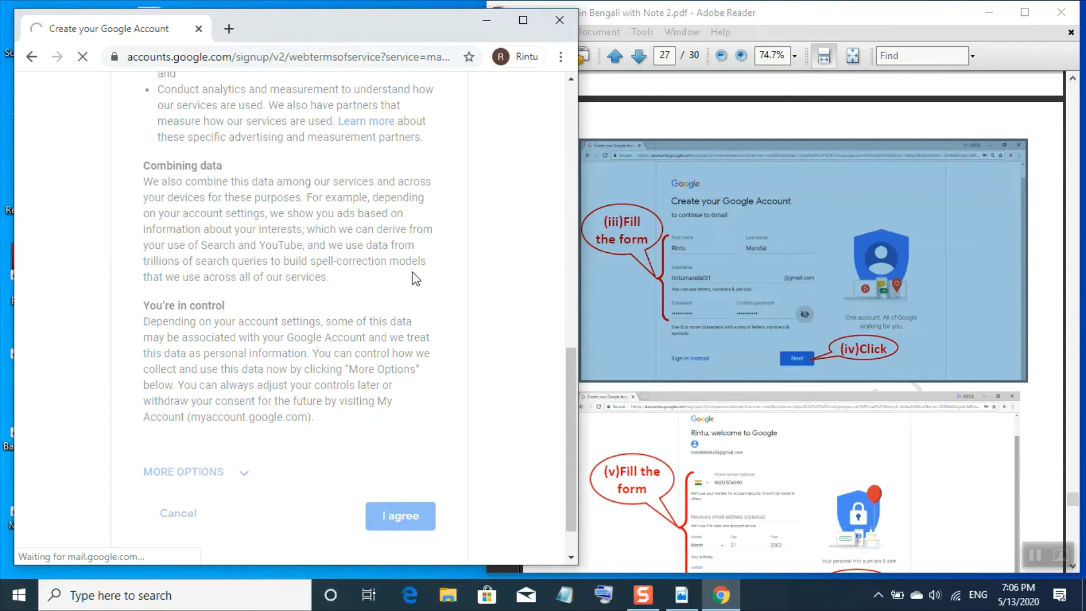
# - Bring the PDF notes forward and scroll to page 28, section 9 'Login email at G-mail'
pyautogui.click(664, 322)
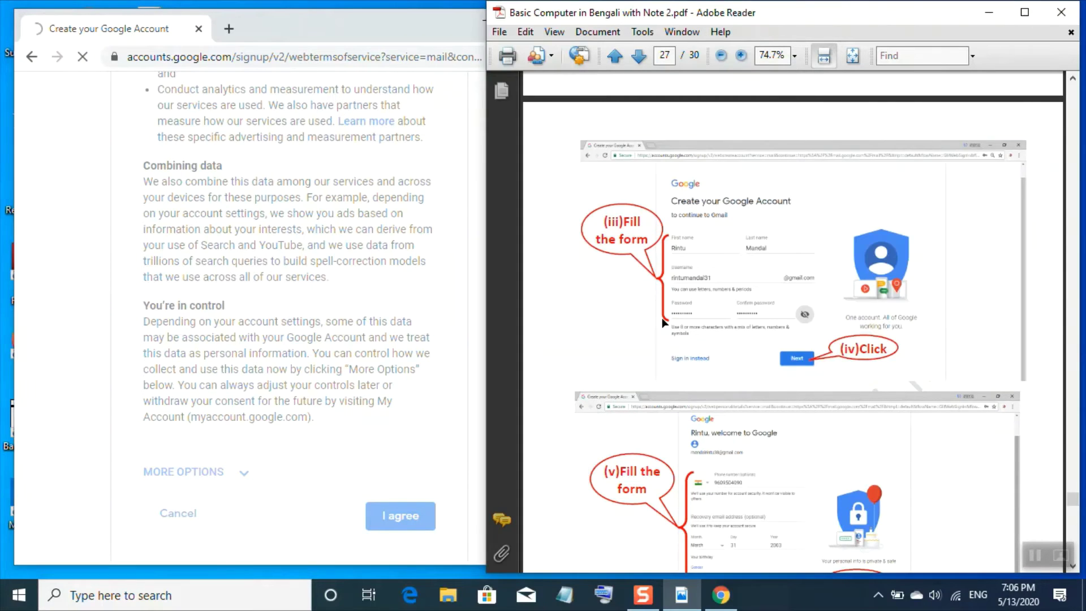
pyautogui.scroll(-3, 664, 321)
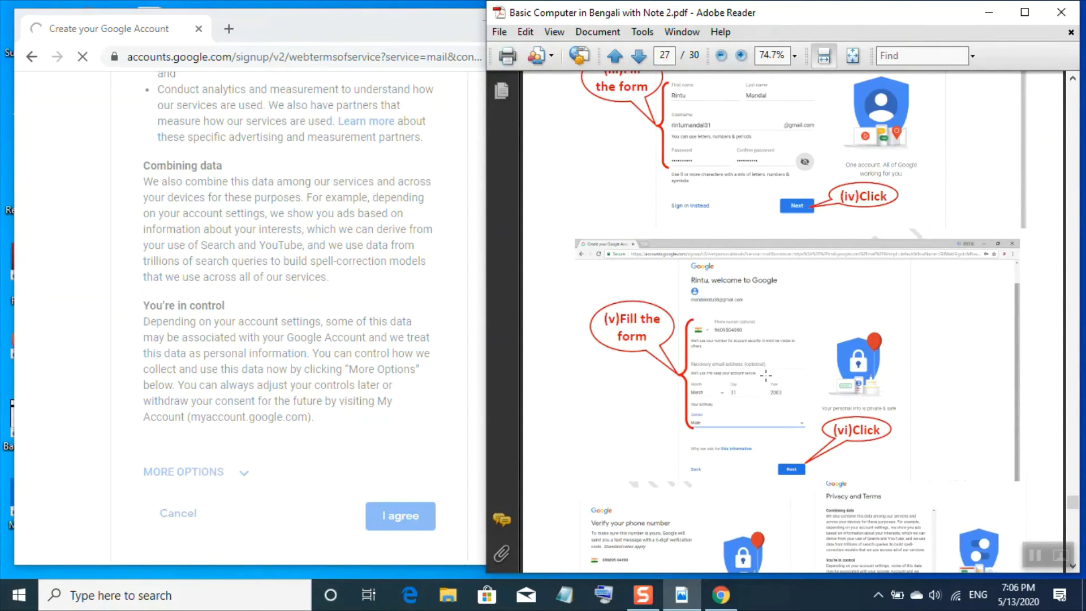
pyautogui.scroll(-3, 766, 375)
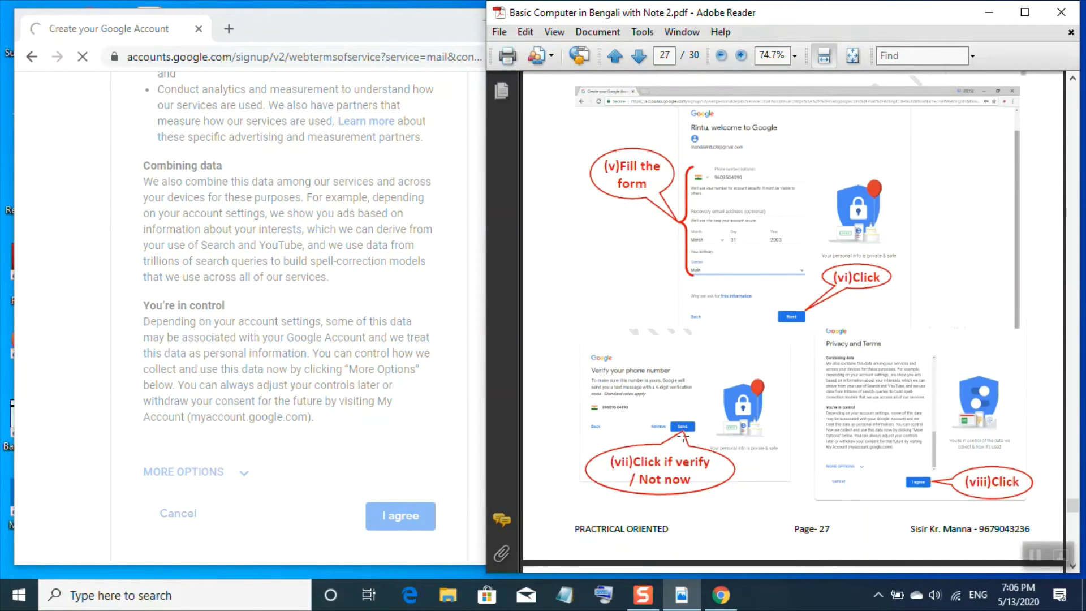
pyautogui.scroll(-3, 701, 424)
pyautogui.scroll(-6, 828, 461)
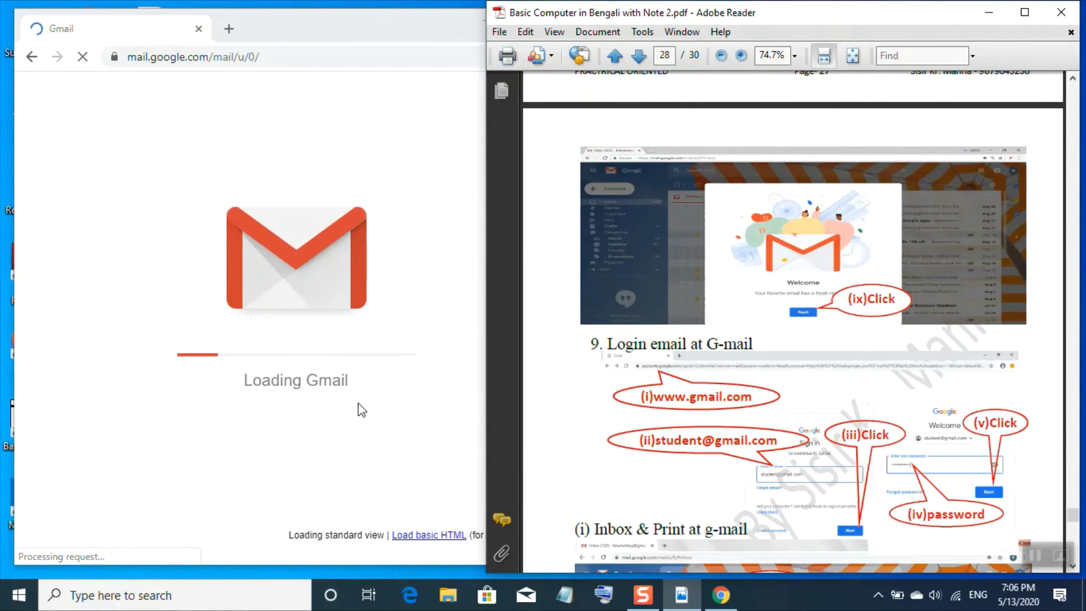
# - Maximise the browser and finish Gmail's welcome setup, keeping the Default view
pyautogui.click(371, 37)
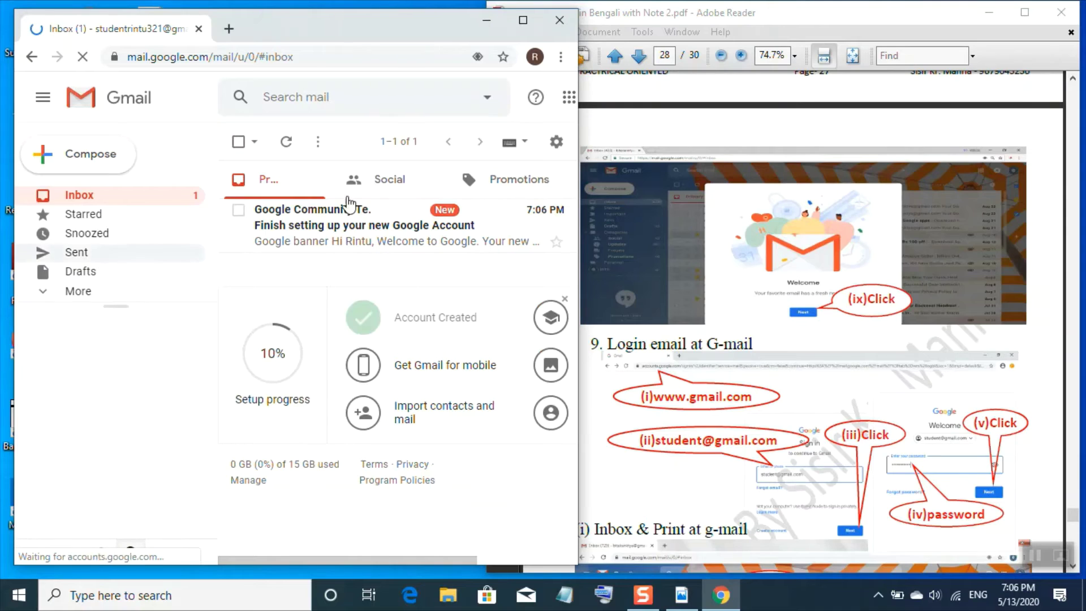
pyautogui.click(523, 25)
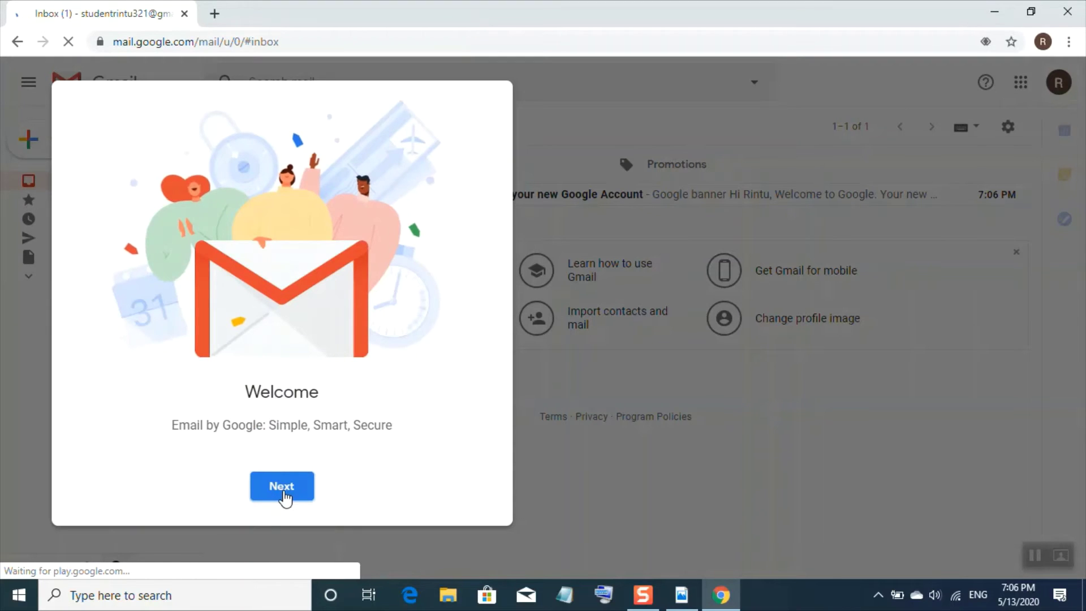
pyautogui.click(283, 493)
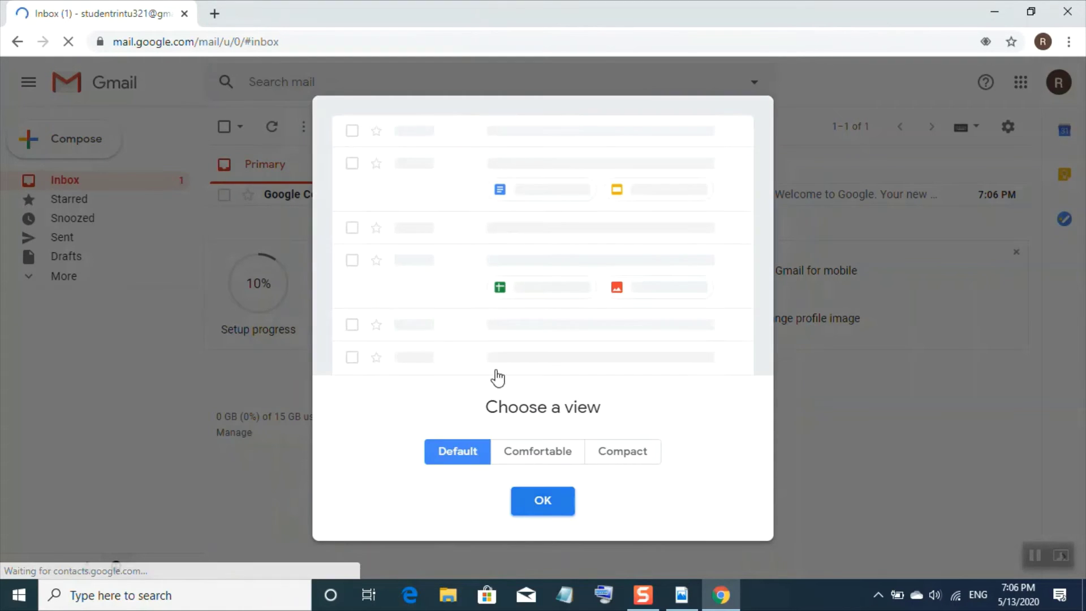
pyautogui.click(552, 508)
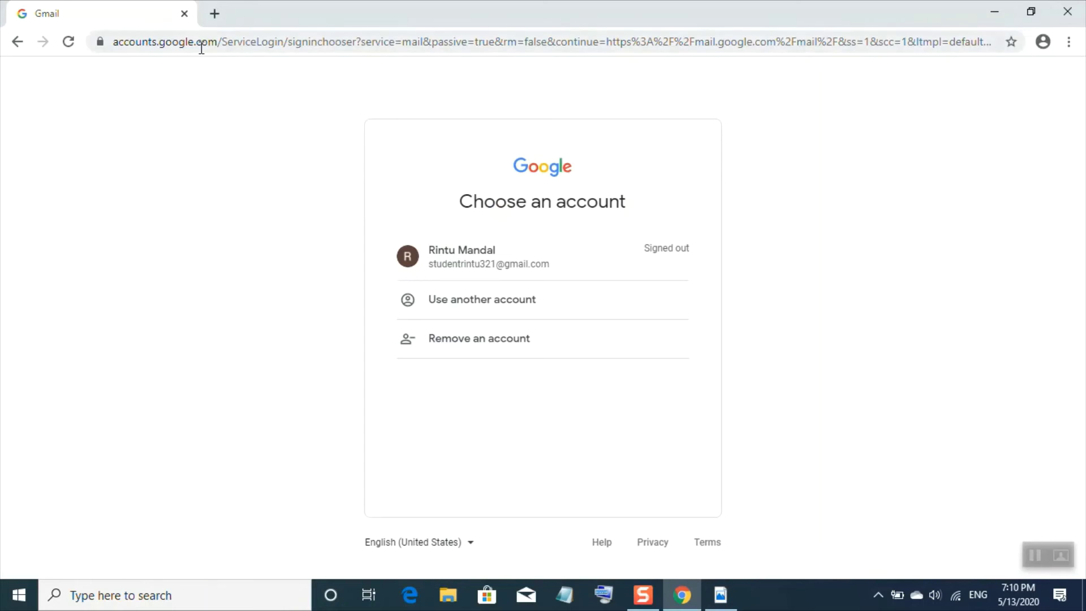
# - Load gmail.com from the browser's address bar
pyautogui.click(202, 45)
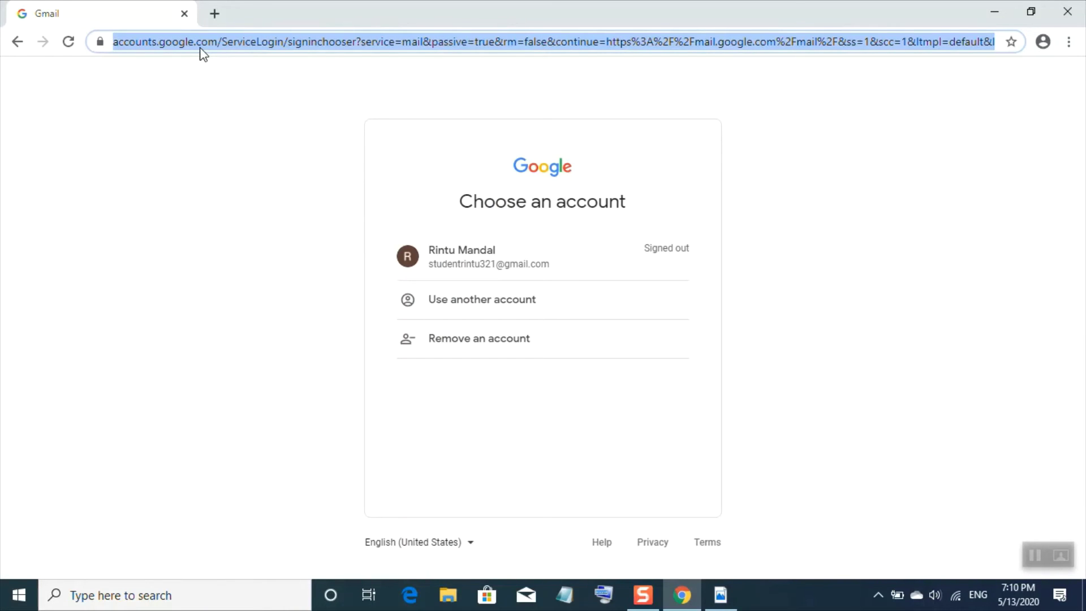
pyautogui.write('gmail.')
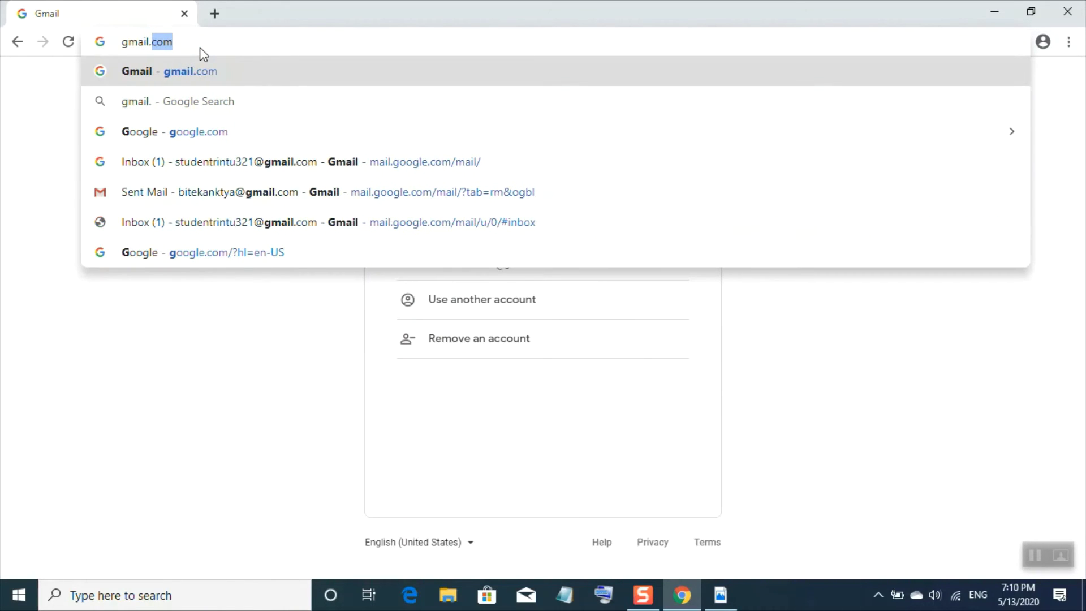
pyautogui.write('com')
pyautogui.press('Return')
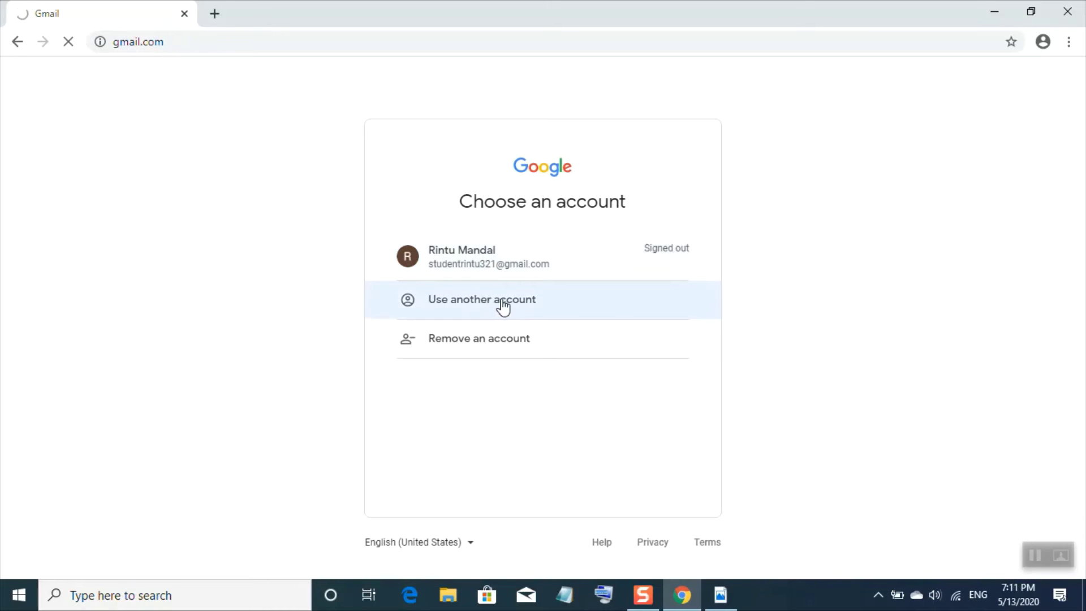
# - Choose the saved account, enter and check its password, and sign in
pyautogui.click(486, 262)
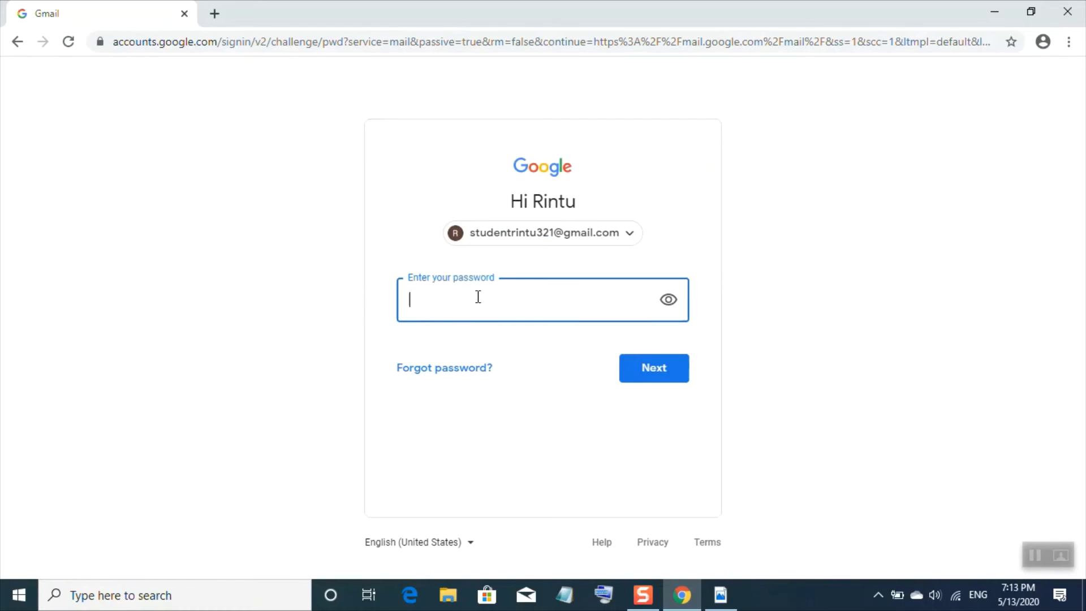
pyautogui.write('•')
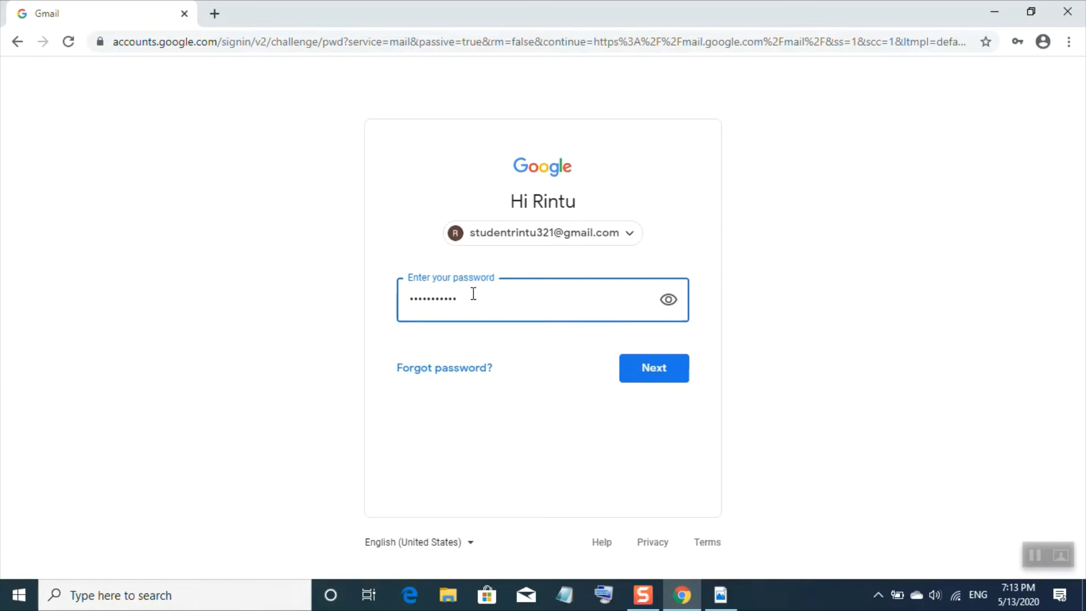
pyautogui.click(668, 300)
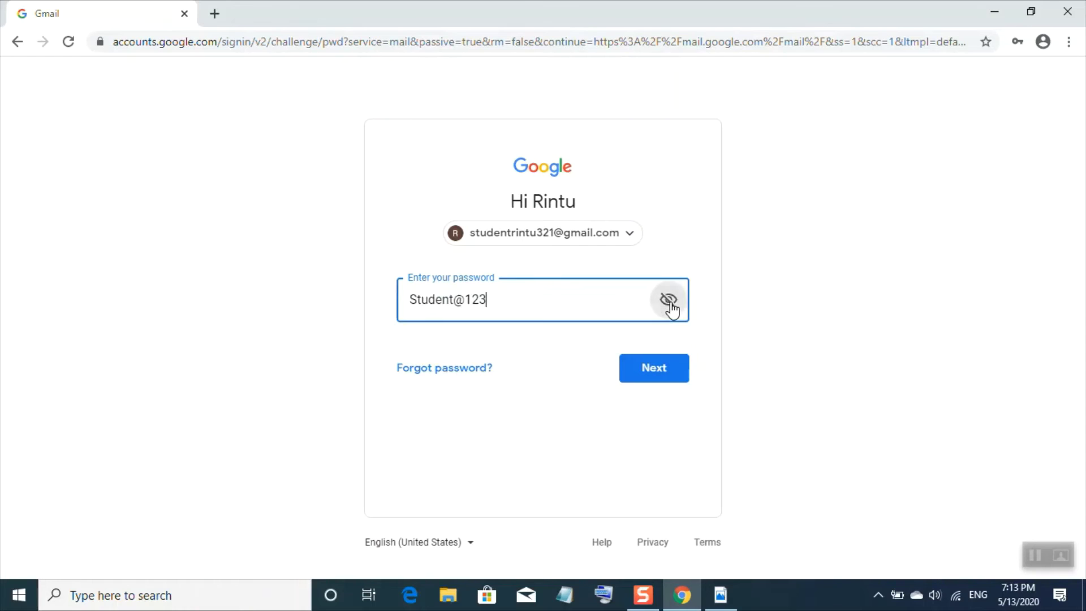
pyautogui.click(669, 302)
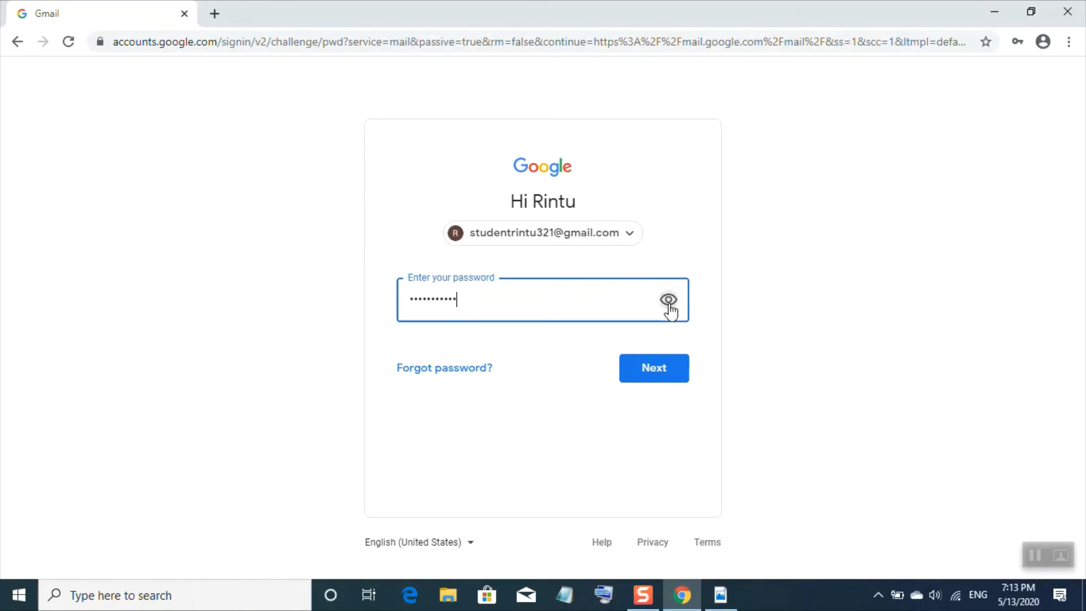
pyautogui.click(655, 371)
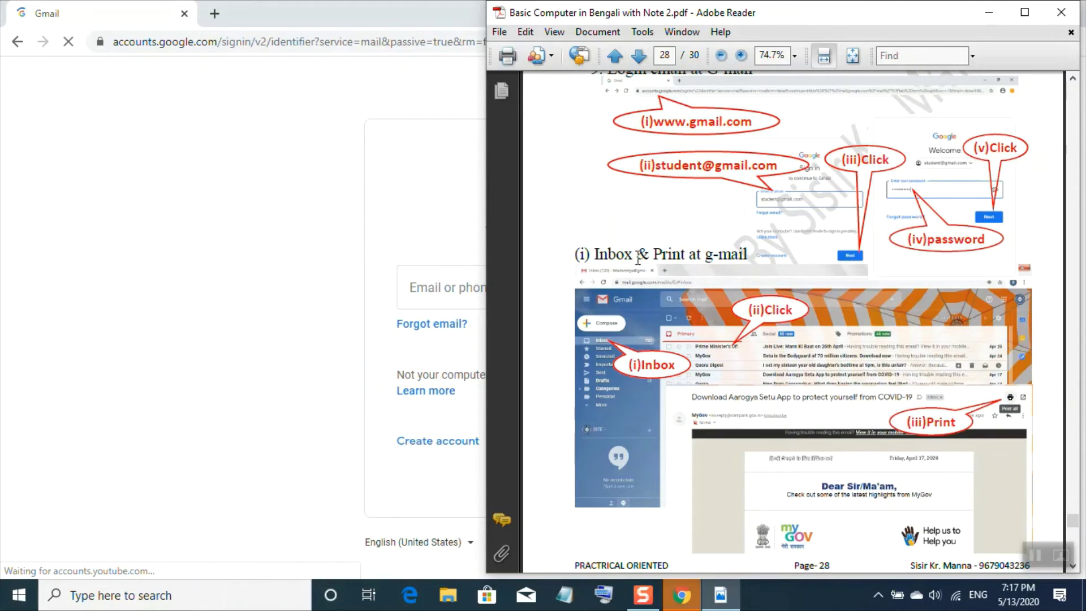
# - Scroll the notes to Inbox & Print, then reload the Gmail inbox and open the forwarded Mann Ki Baat email
pyautogui.scroll(-3, 729, 272)
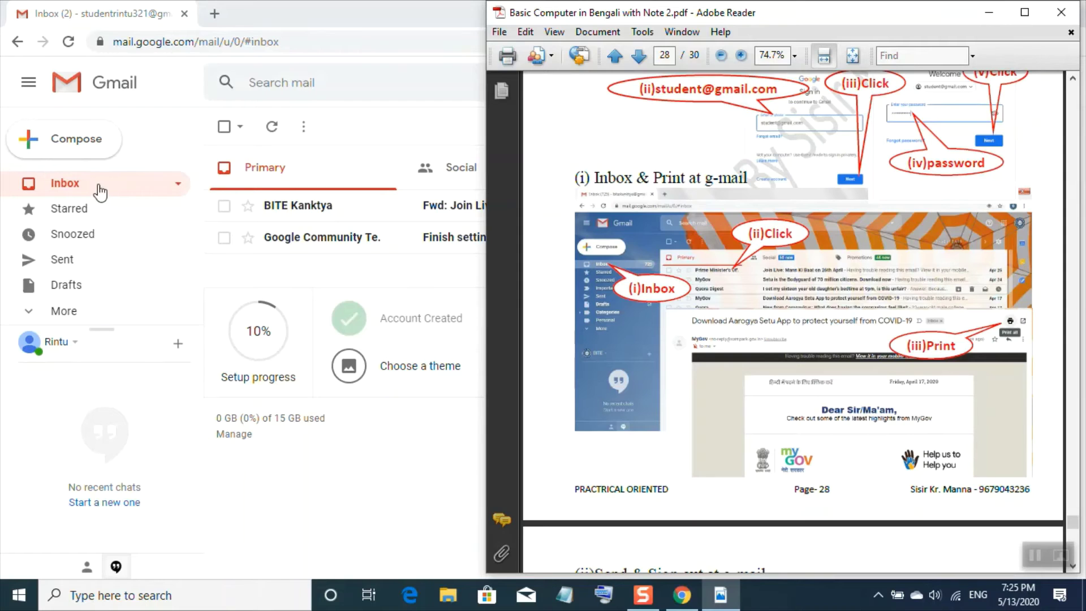
pyautogui.click(294, 12)
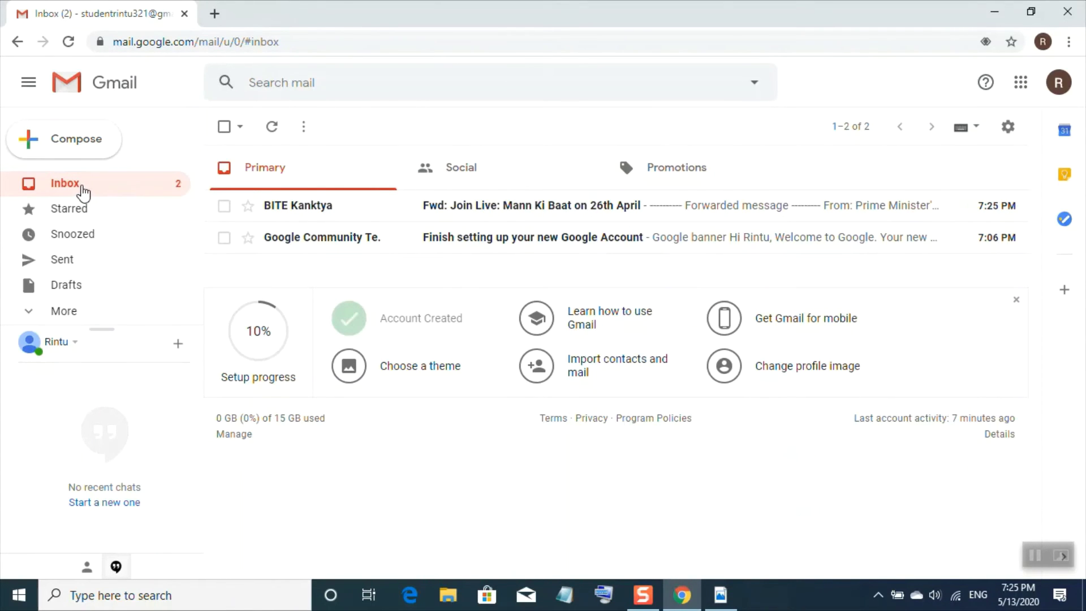
pyautogui.click(83, 191)
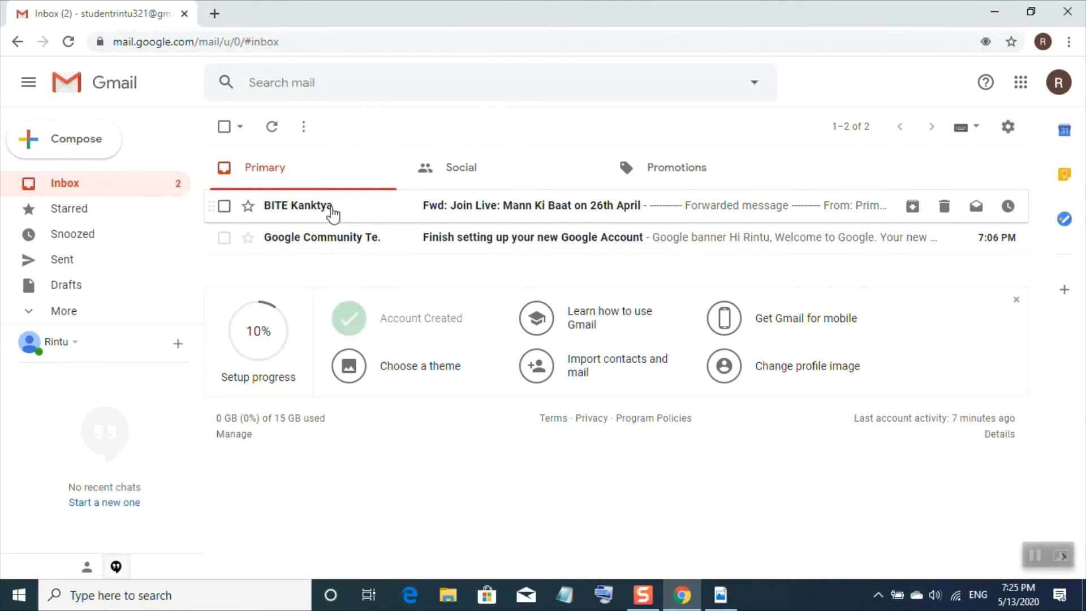
pyautogui.click(333, 208)
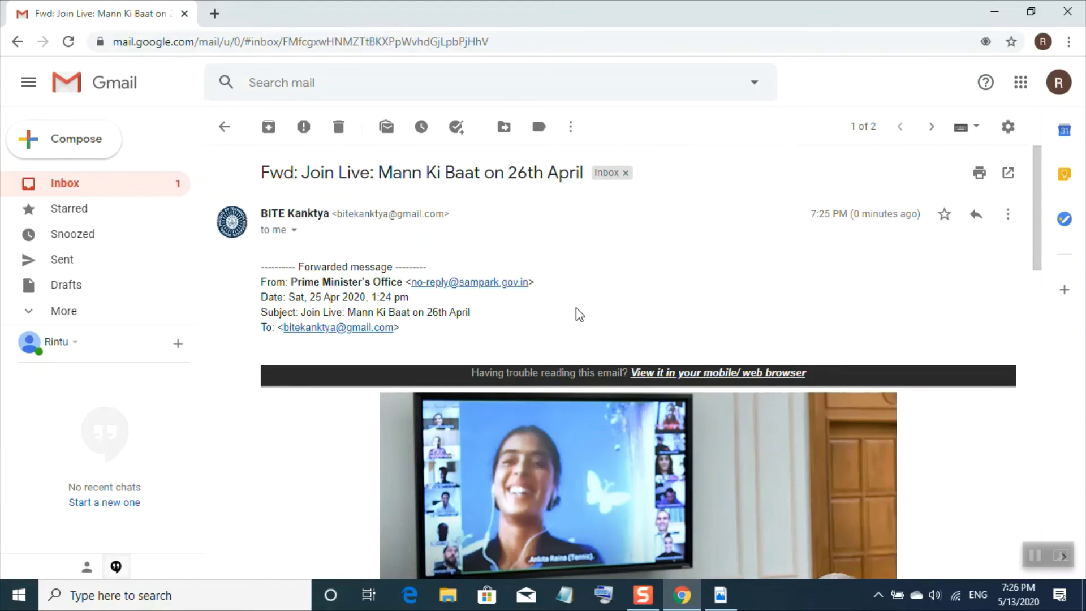
# - Print the whole Mann Ki Baat email conversation to the HP LaserJet P1007
pyautogui.scroll(-15, 576, 308)
pyautogui.scroll(14, 576, 308)
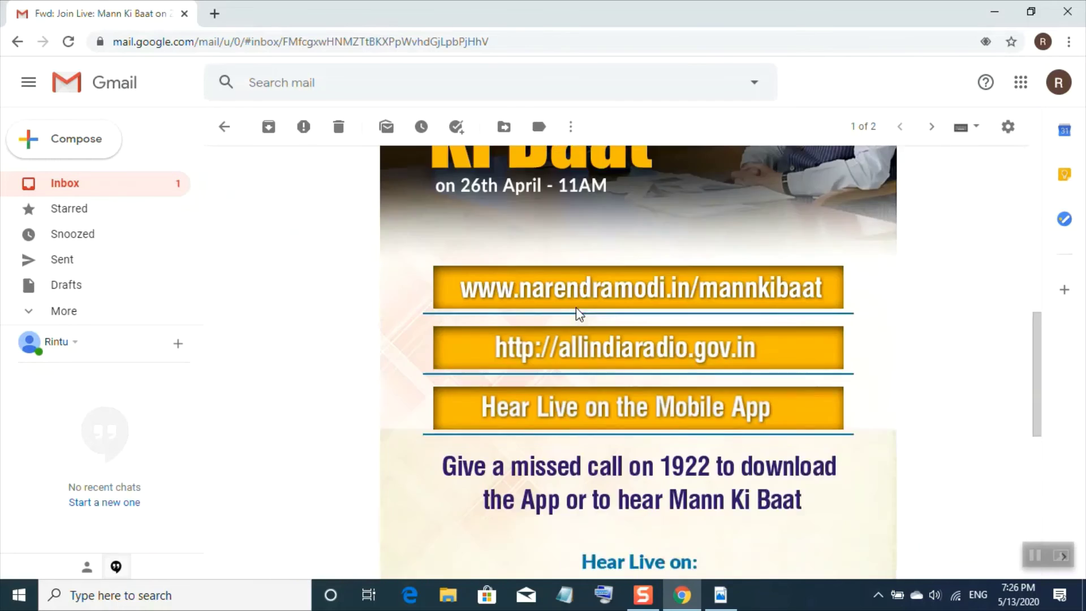
pyautogui.scroll(1, 576, 307)
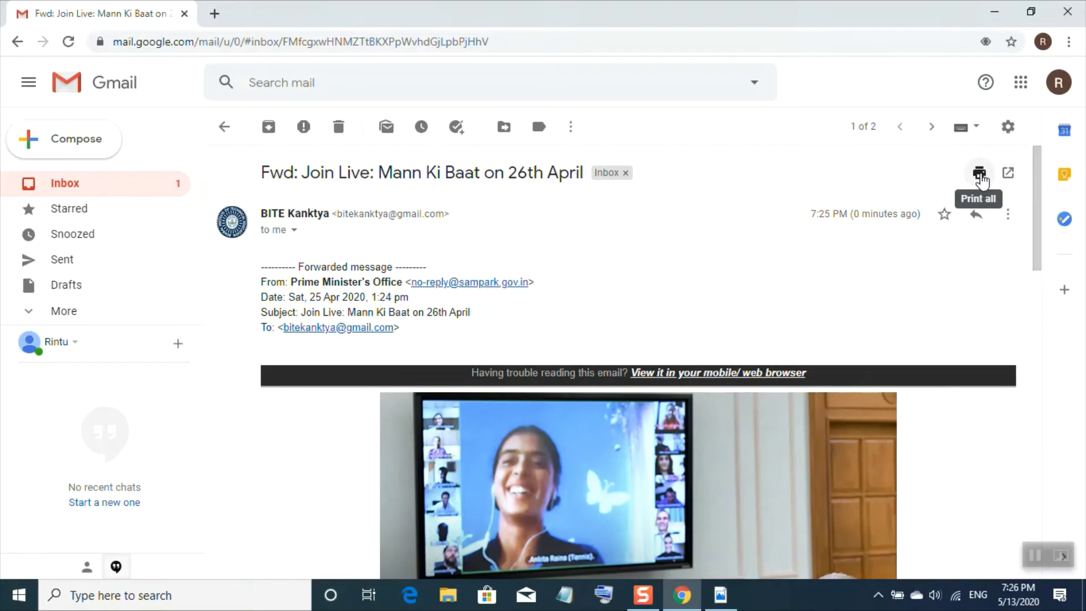
pyautogui.click(982, 181)
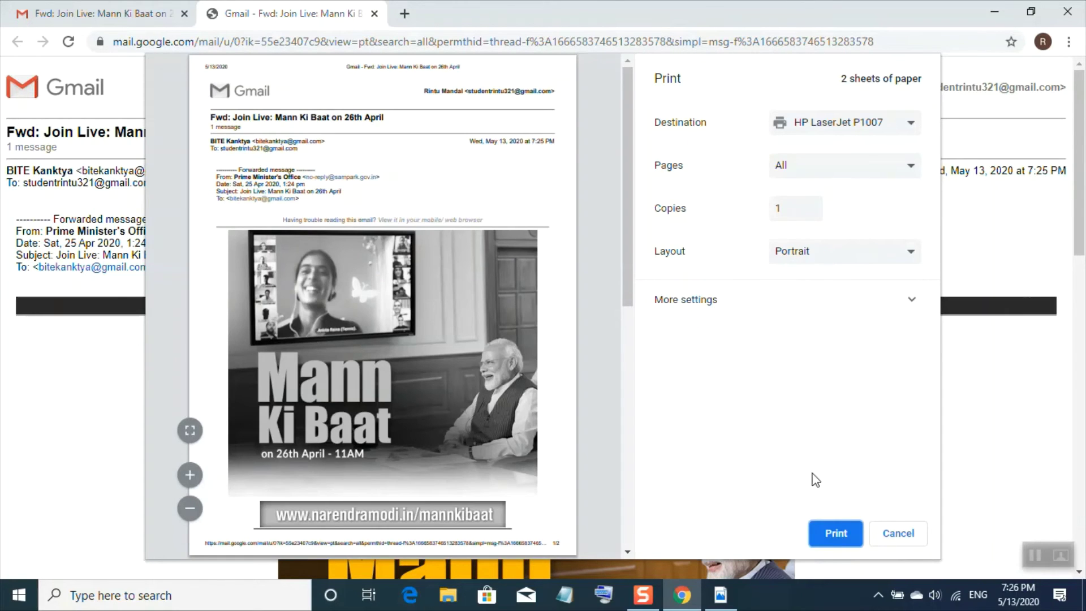
pyautogui.click(833, 533)
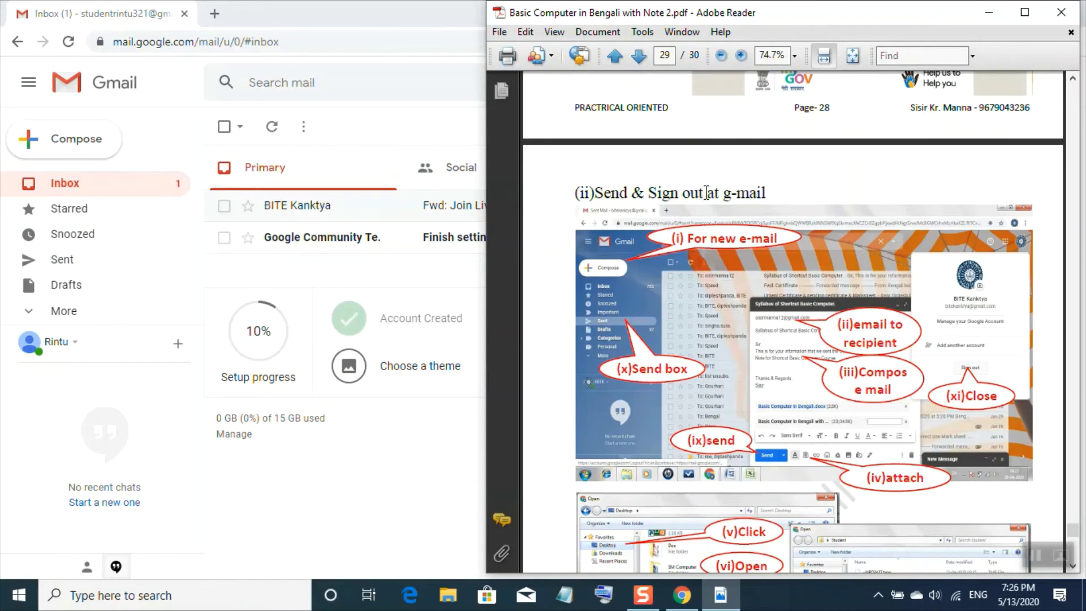
# - Scroll the notes to the Send & Sign out steps and start a new Gmail message
pyautogui.scroll(-3, 781, 199)
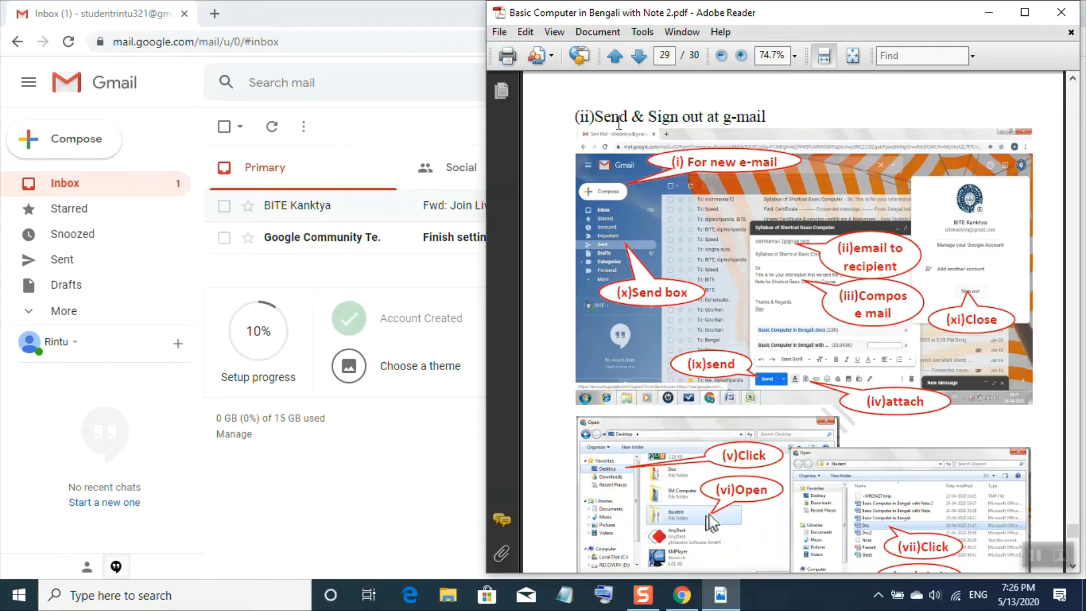
pyautogui.scroll(-1, 803, 323)
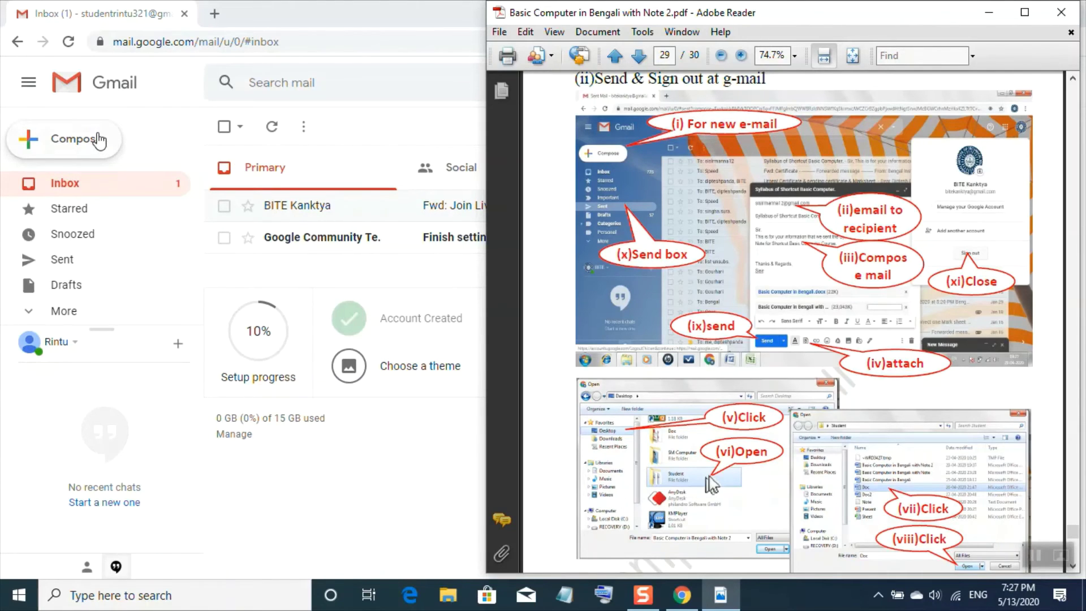
pyautogui.click(99, 140)
pyautogui.click(99, 139)
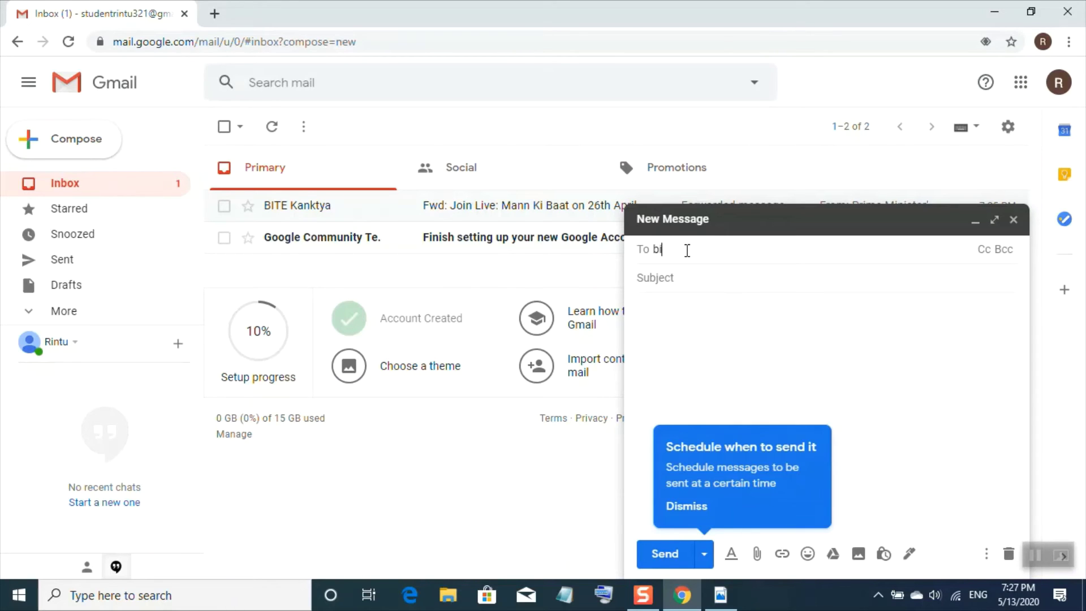
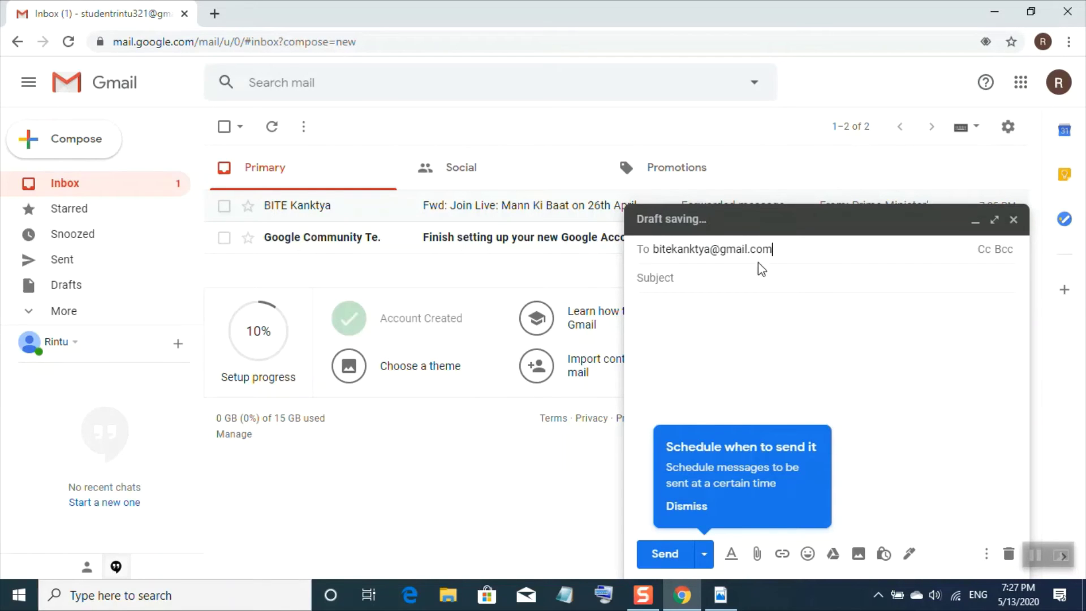
# - Address the message to the recipient's e-mail and give it the subject 'Note for Basic Computer.'
pyautogui.click(725, 277)
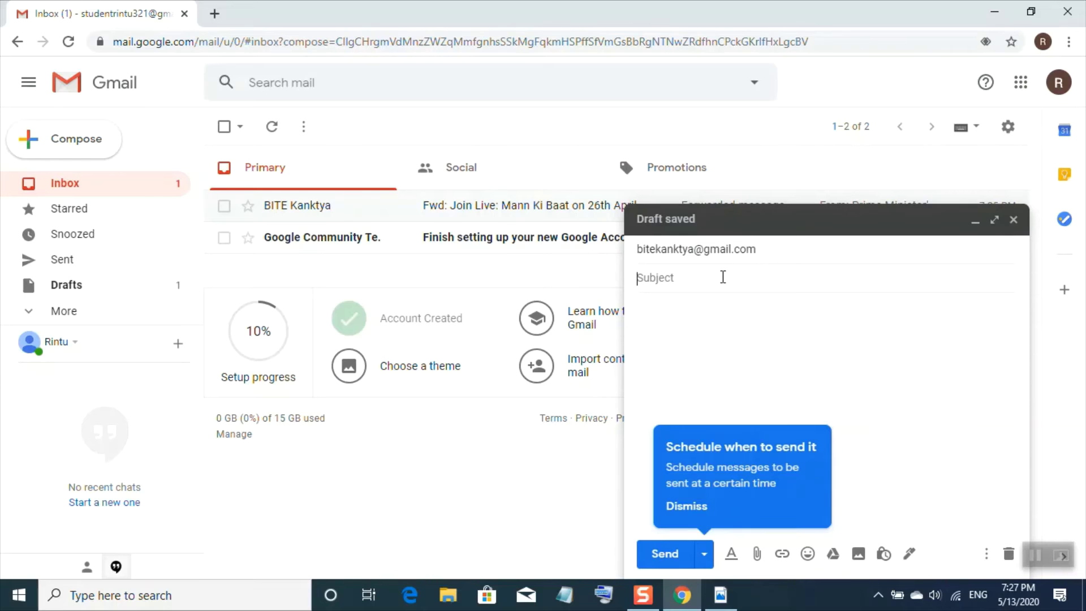
pyautogui.write('ww')
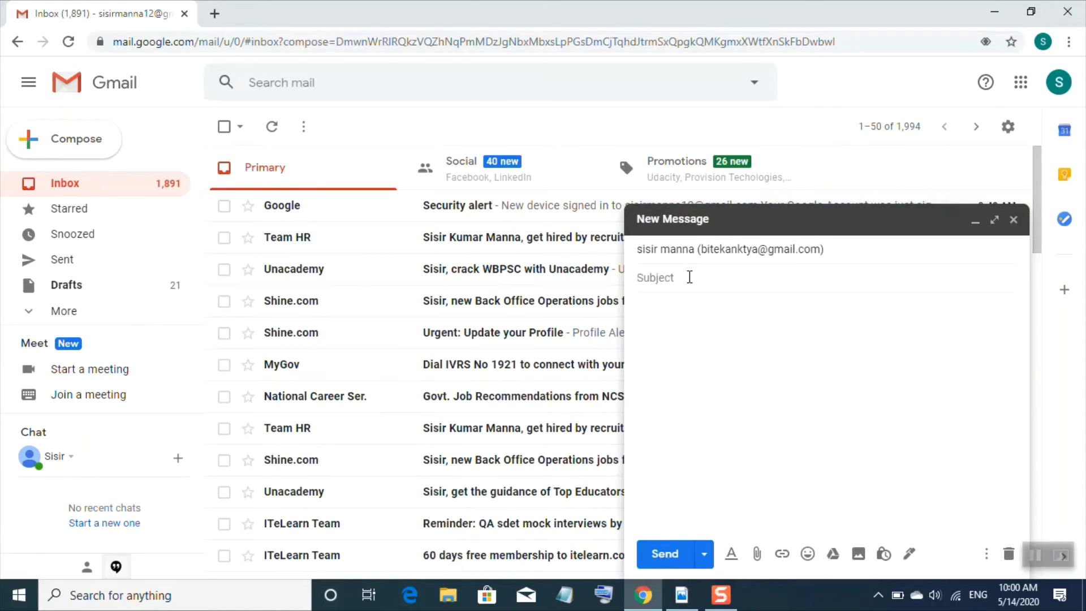
pyautogui.write('Note for Basic Computer.')
# - Write the body 'Dear,' plus a request to download the Note for Basic computer, signed 'Thanks,' and the sender's name
pyautogui.click(701, 322)
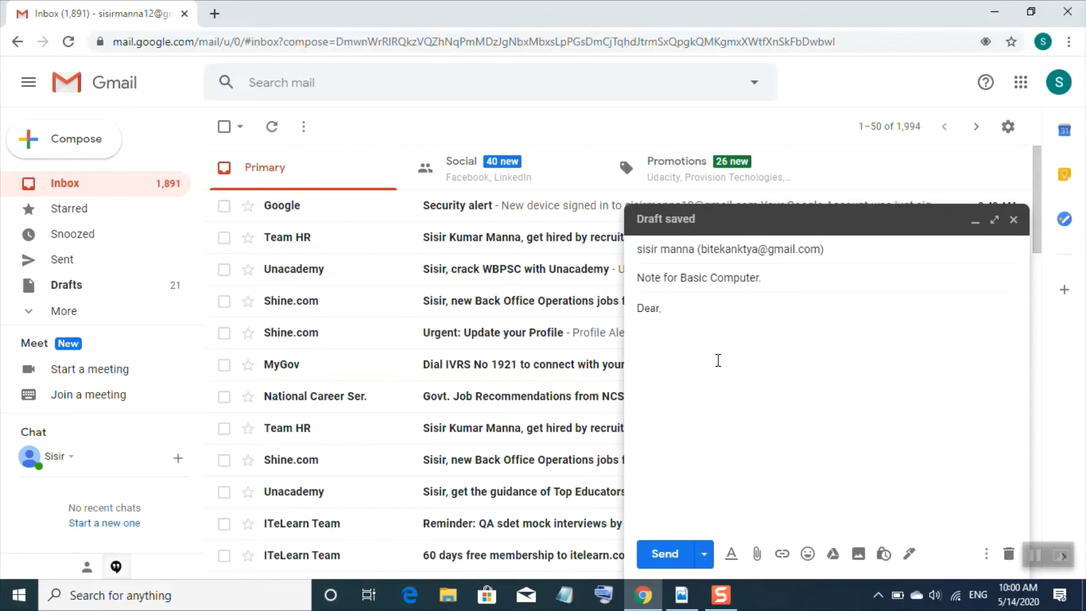
pyautogui.write('Dear,')
pyautogui.press('Return')
pyautogui.write('Please d')
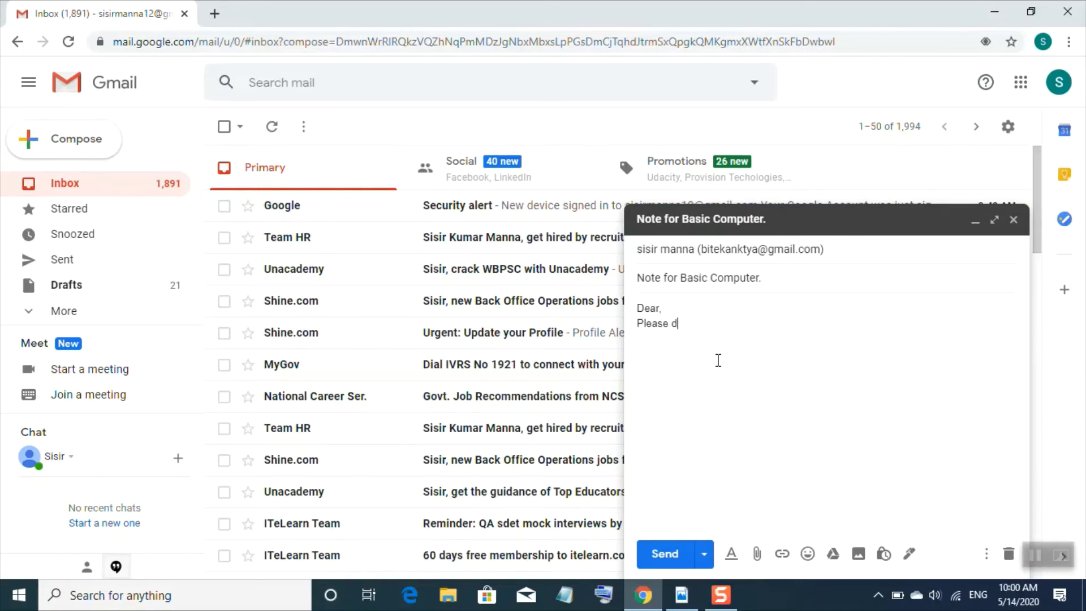
pyautogui.write('ownload the Note for Basic')
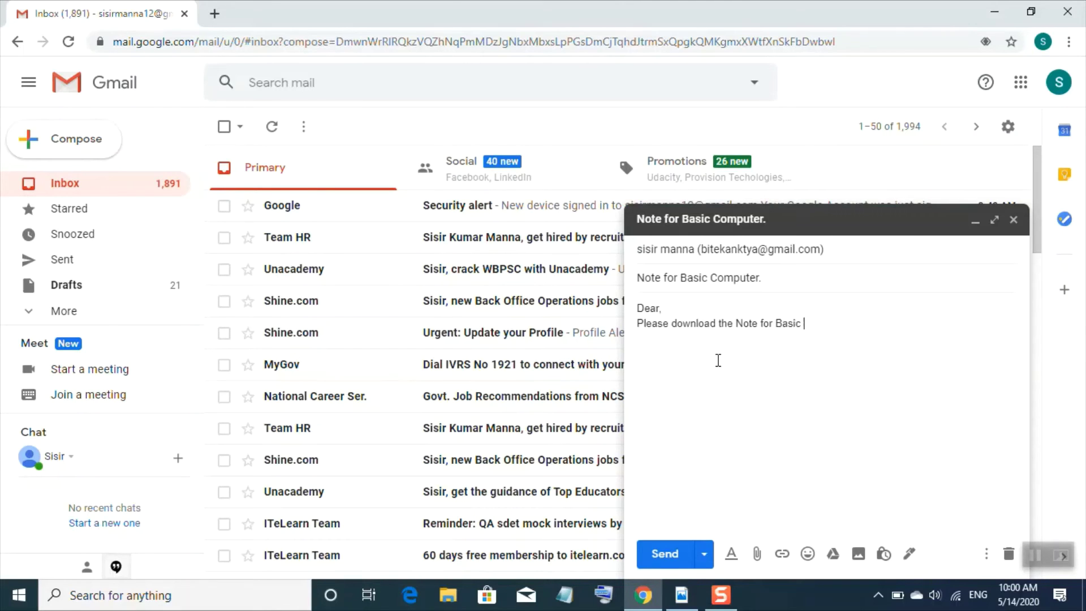
pyautogui.write(' computer.   ')
pyautogui.write('Thanks,')
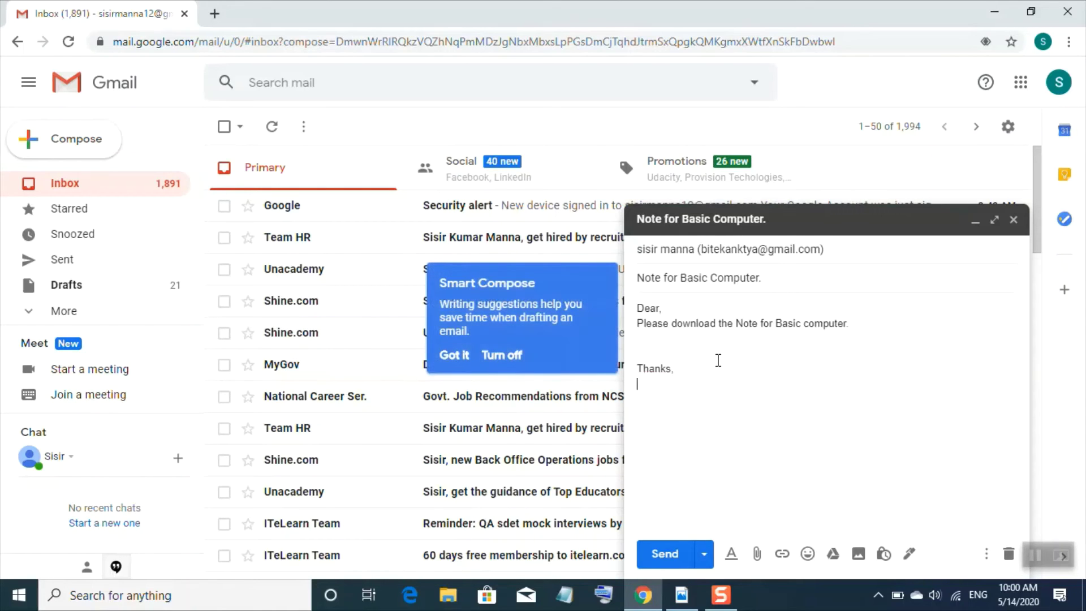
pyautogui.press('Return')
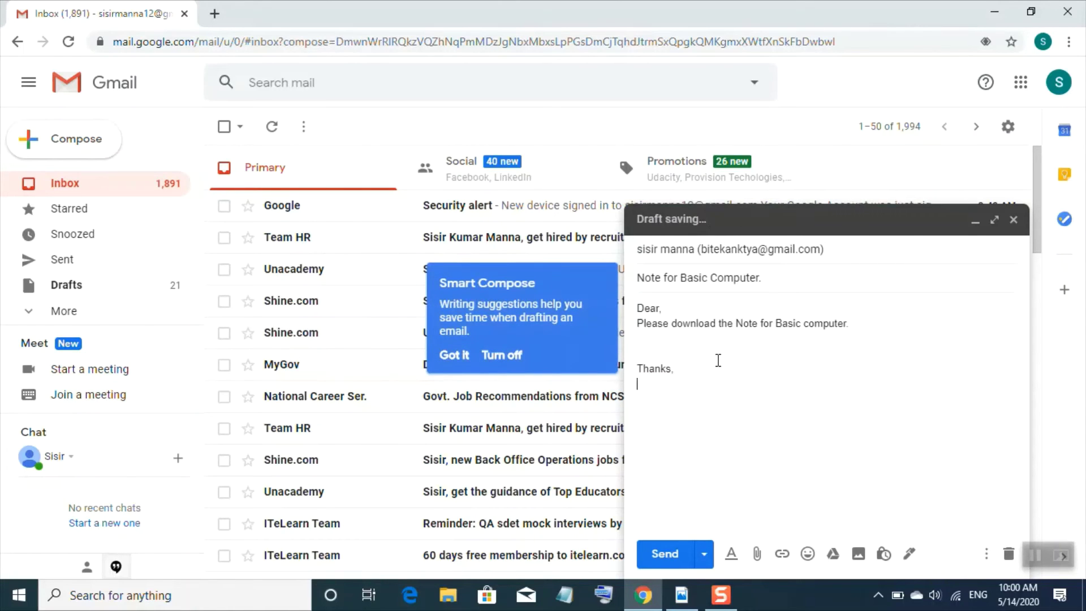
pyautogui.write('Raju.')
# - Attach Image.jpg from Documents > Scanned Documents to the draft
pyautogui.click(759, 559)
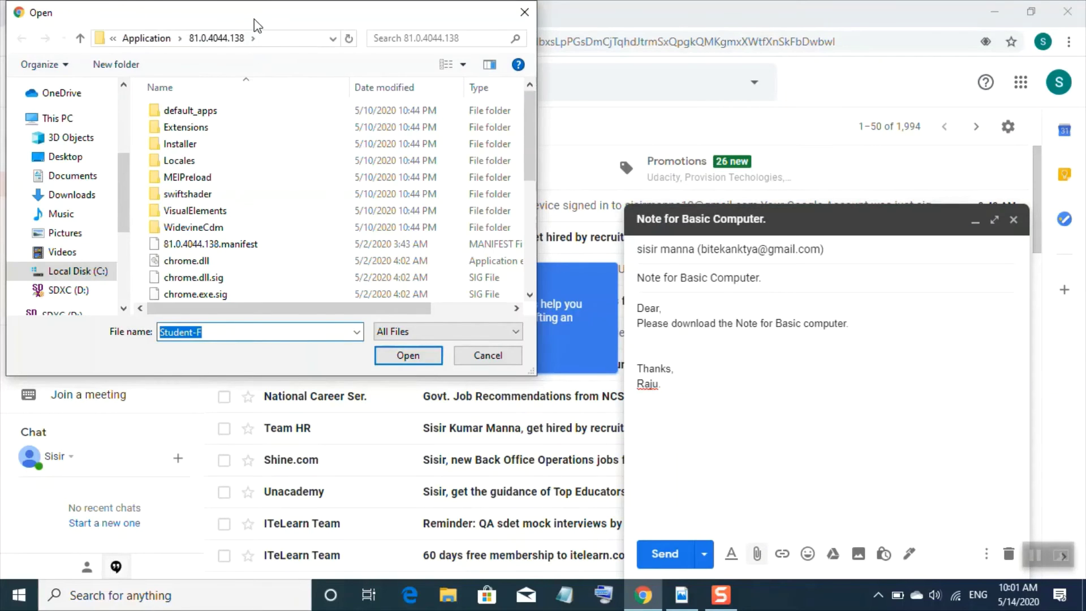
pyautogui.moveTo(253, 20); pyautogui.dragTo(385, 95)
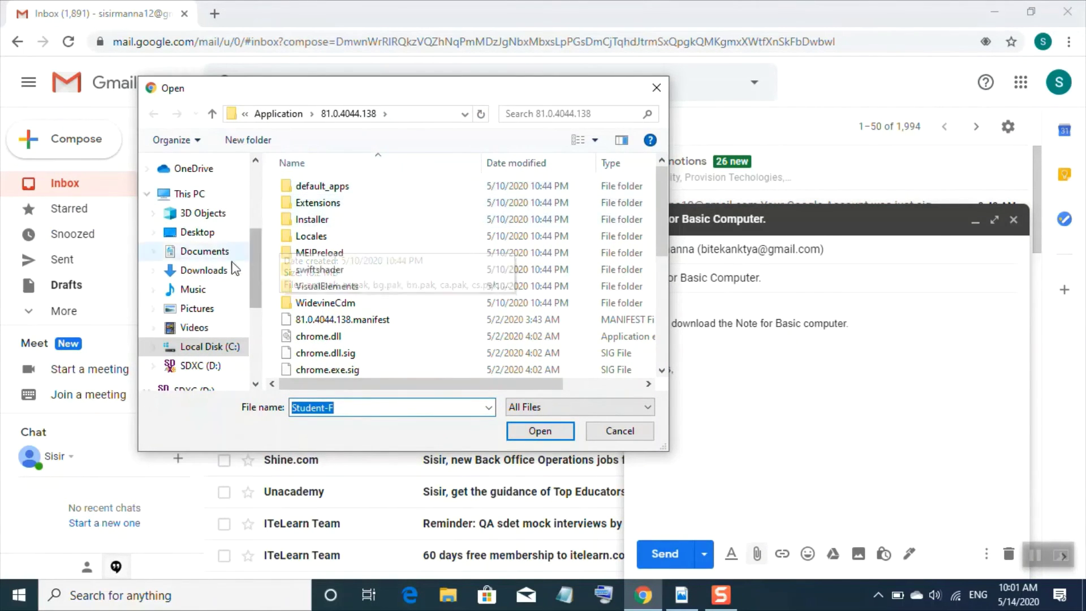
pyautogui.click(204, 253)
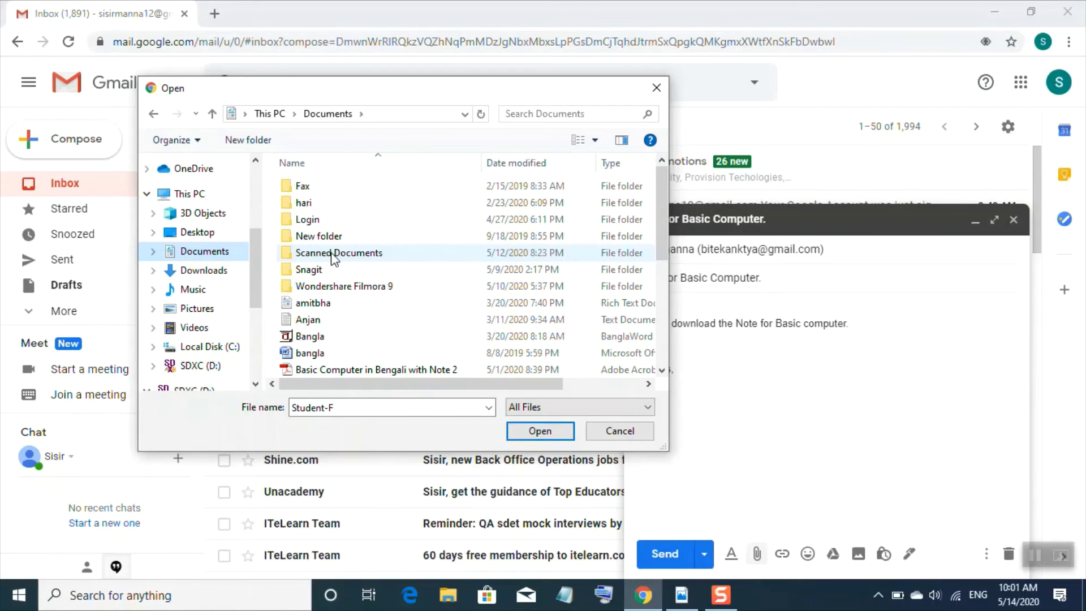
pyautogui.doubleClick(334, 254)
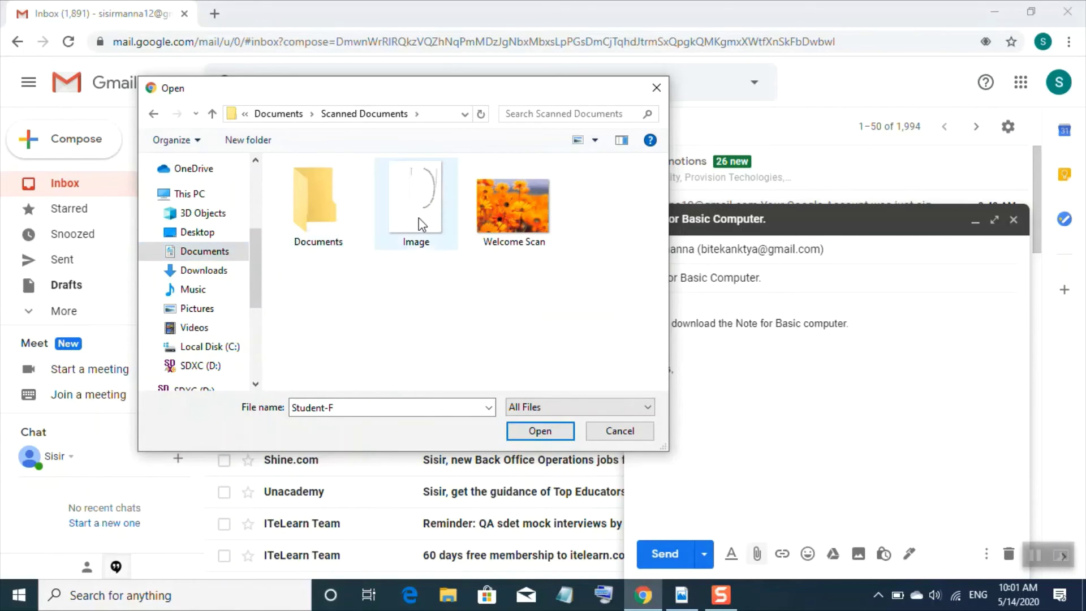
pyautogui.click(422, 220)
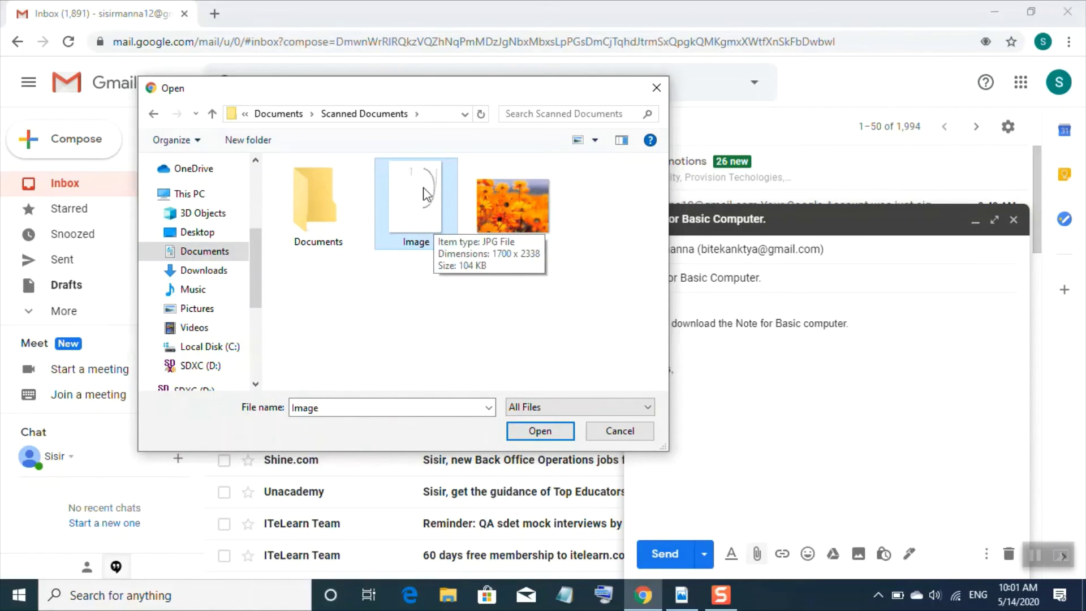
pyautogui.click(540, 431)
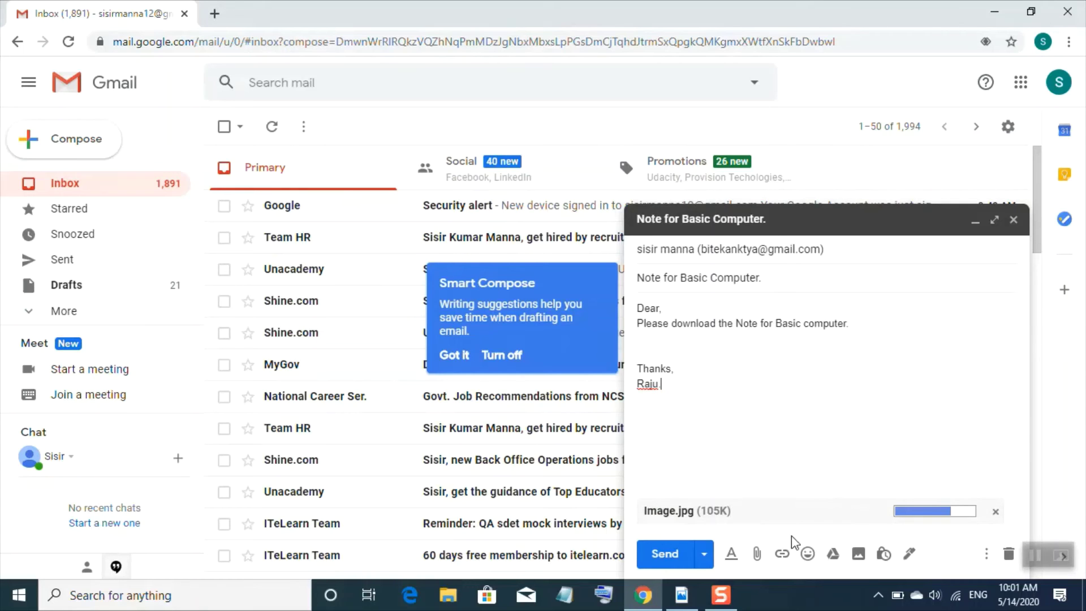
# - Attach 'Basic Computer in Bengali with Note 2.pdf' from the Desktop as well
pyautogui.click(759, 557)
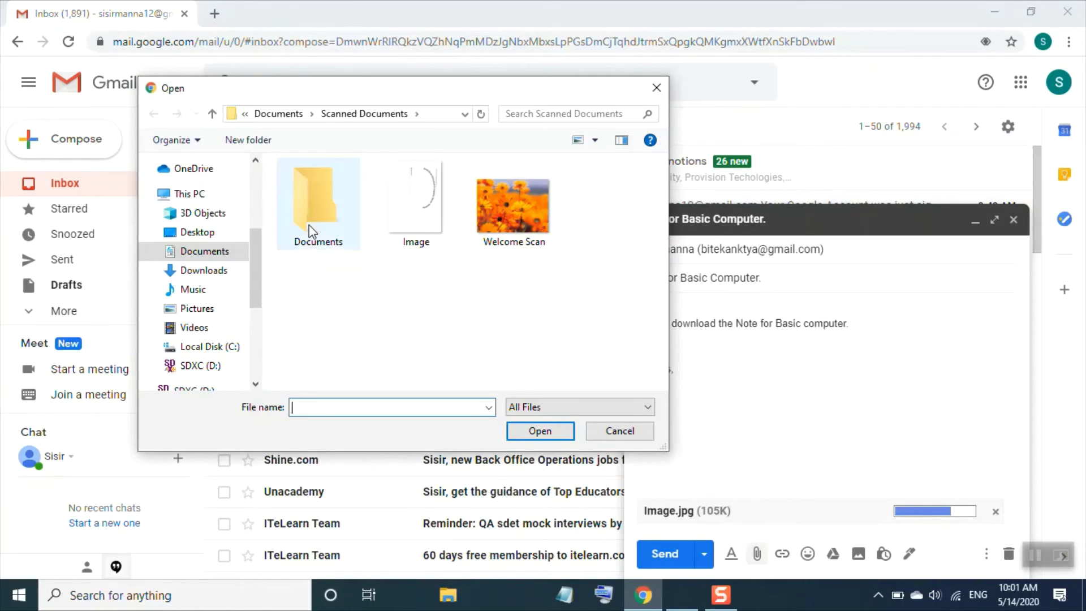
pyautogui.click(209, 234)
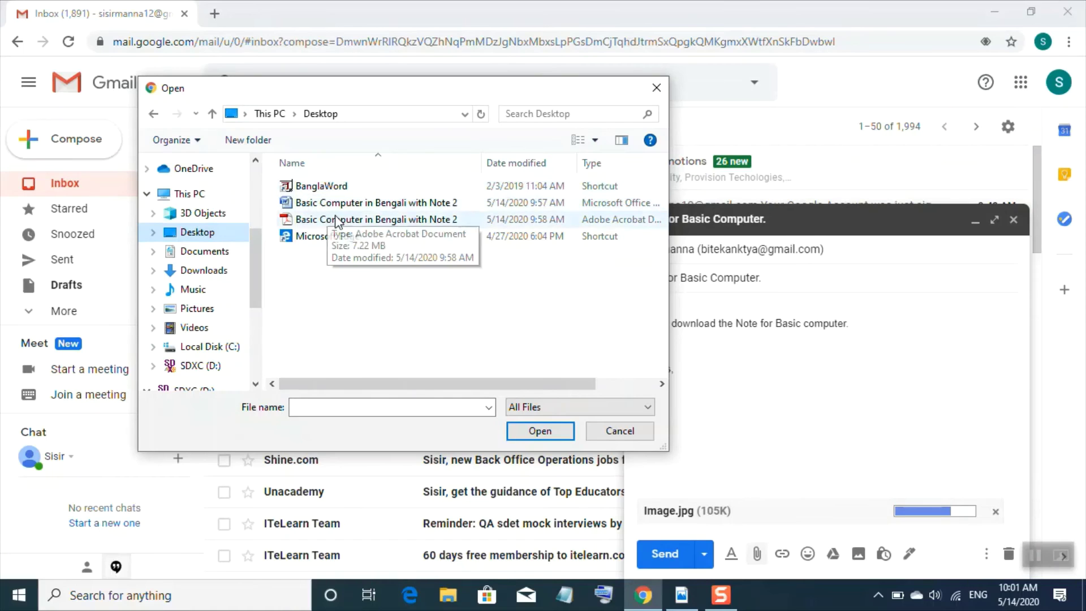
pyautogui.click(372, 222)
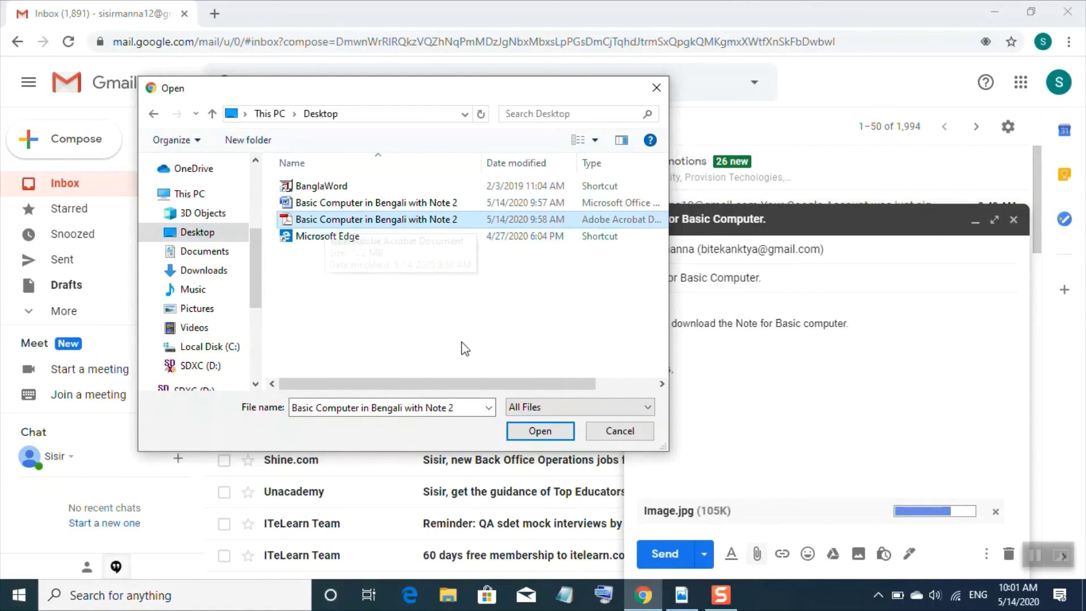
pyautogui.click(540, 431)
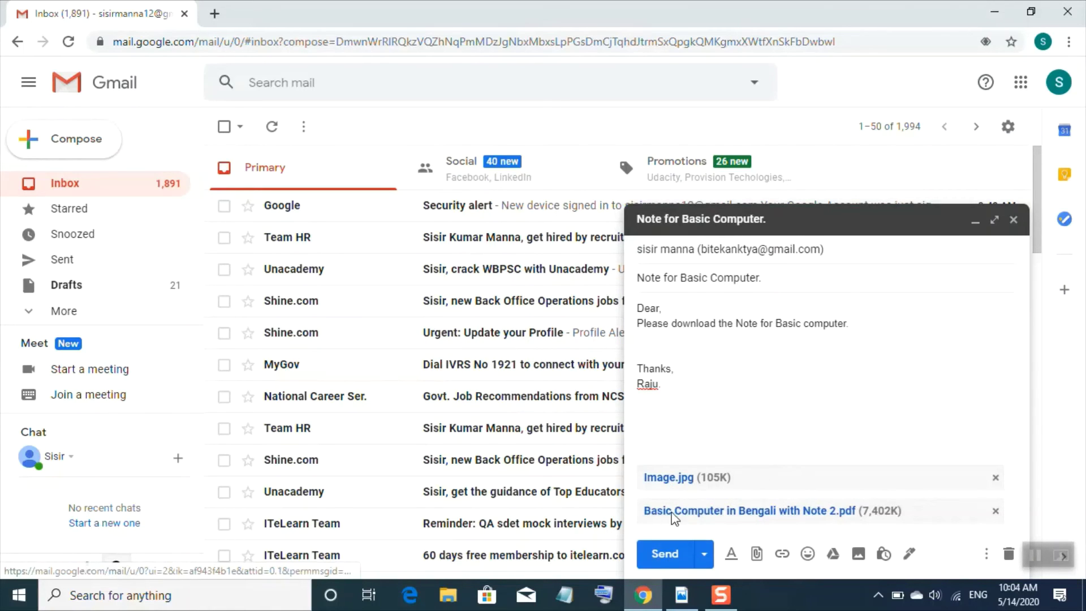
# - Send the 'Note for Basic Computer.' email and open it from the Sent folder
pyautogui.click(666, 556)
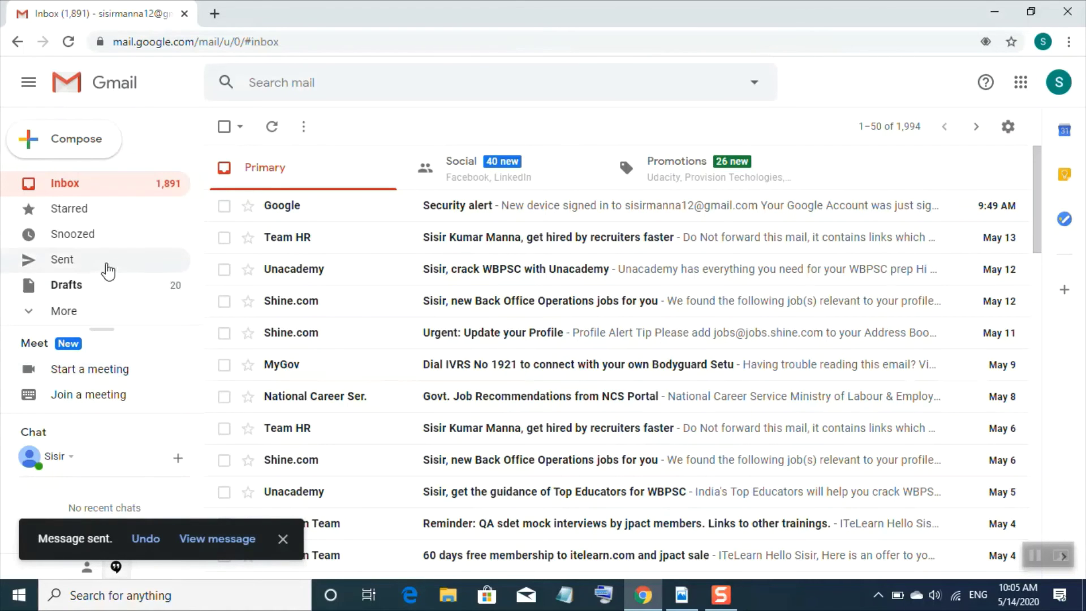
pyautogui.click(71, 265)
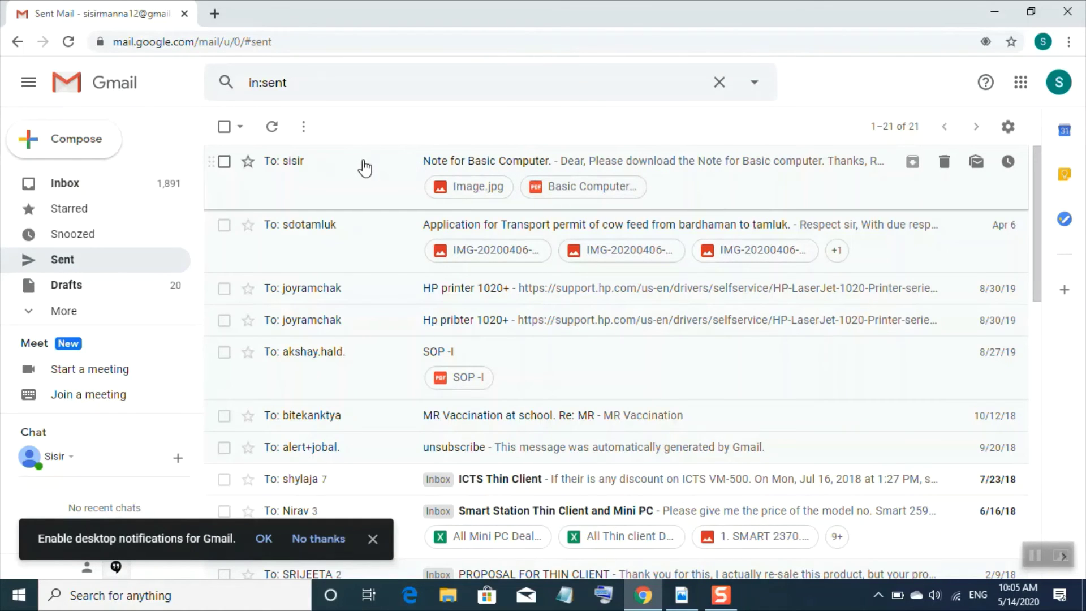
pyautogui.click(365, 168)
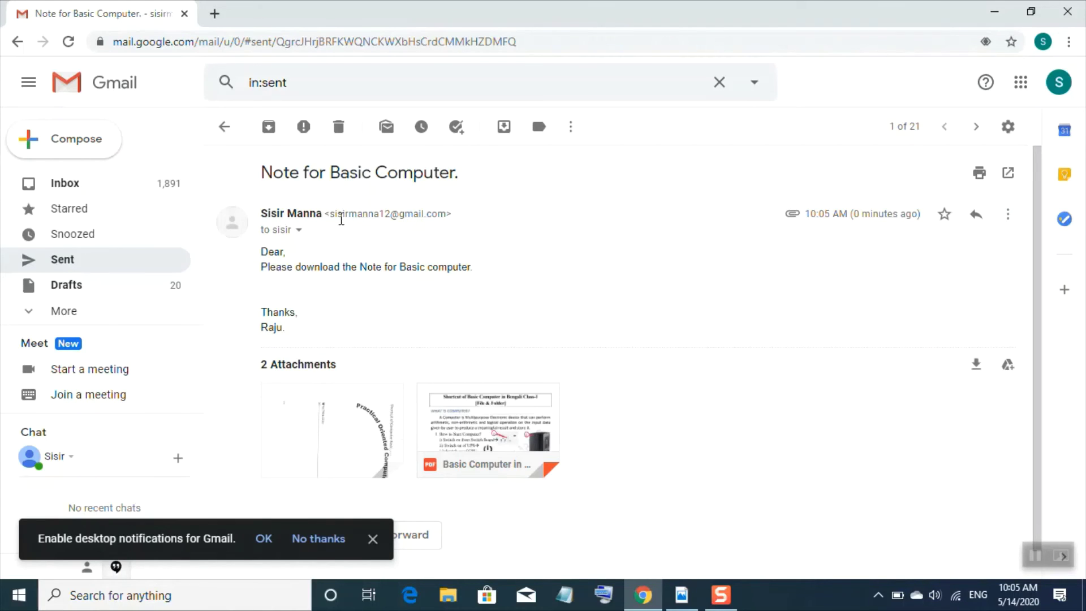
# - Check the sent message's sender and recipient details, then print the email
pyautogui.click(298, 230)
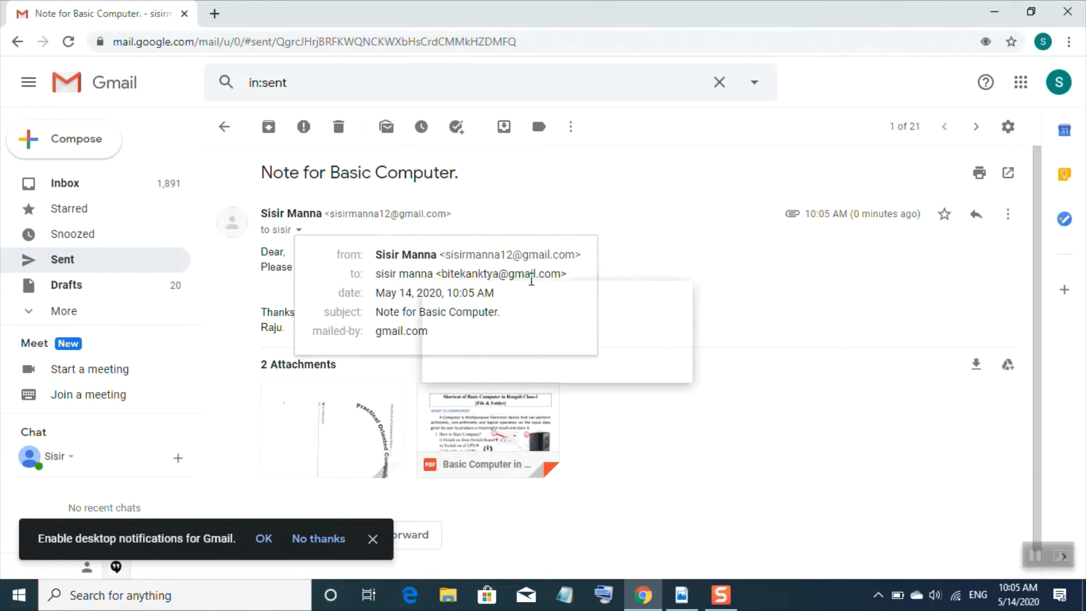
pyautogui.click(623, 267)
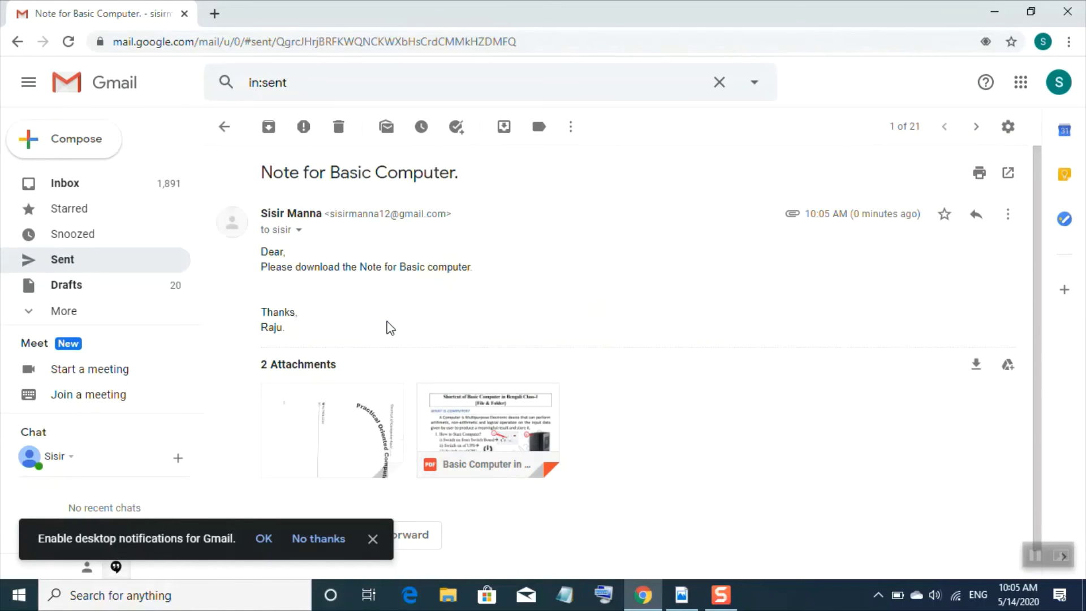
pyautogui.scroll(-1, 317, 370)
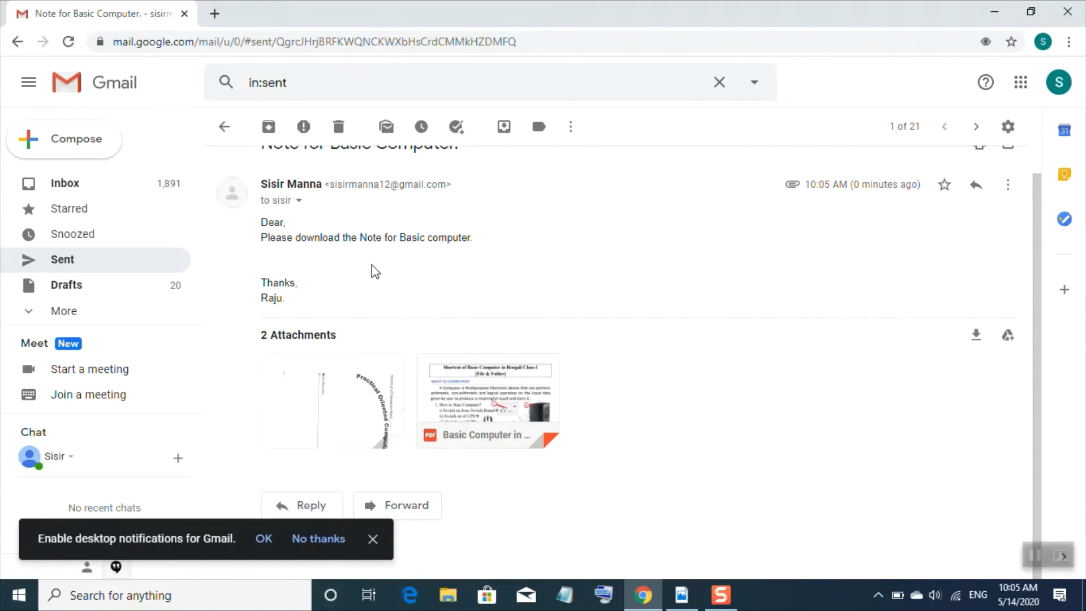
pyautogui.scroll(1, 376, 272)
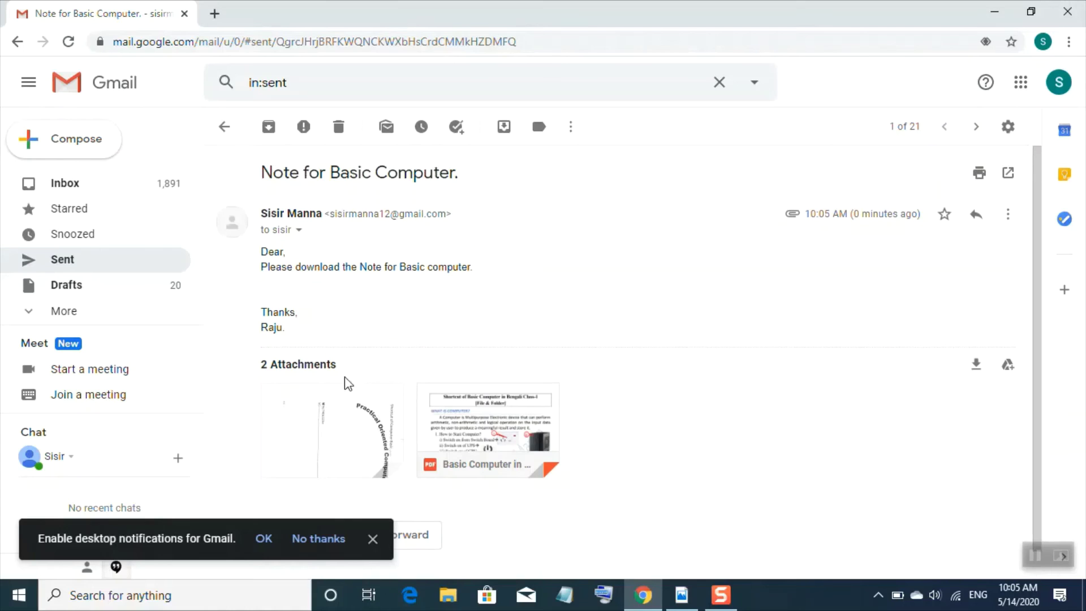
pyautogui.click(982, 178)
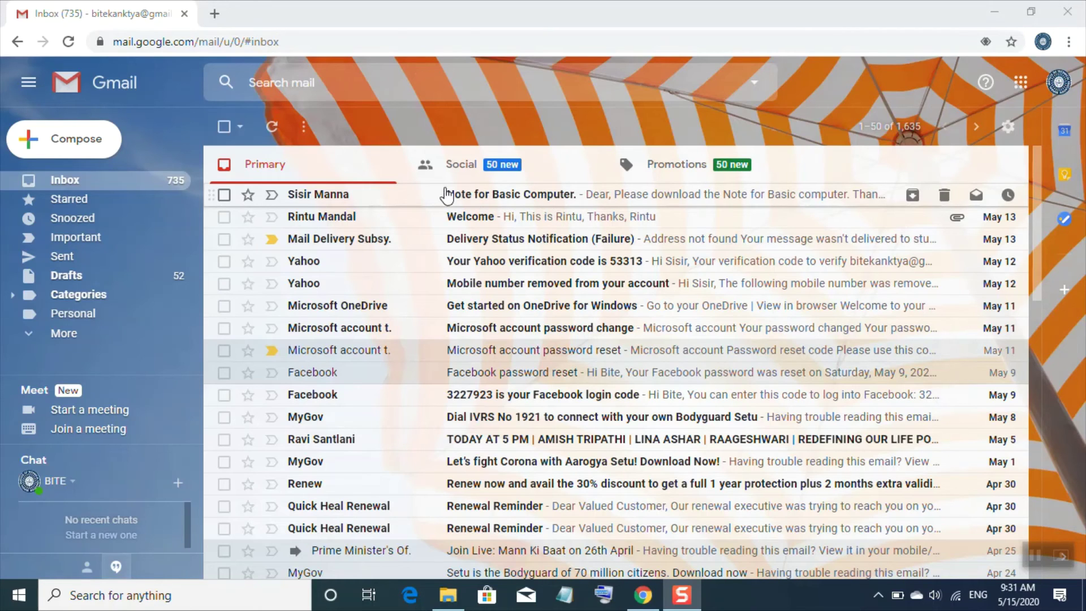
# - Download and open the received email's 'Basic Computer in Bengali with Note 2.pdf', then minimize Chrome
pyautogui.click(85, 181)
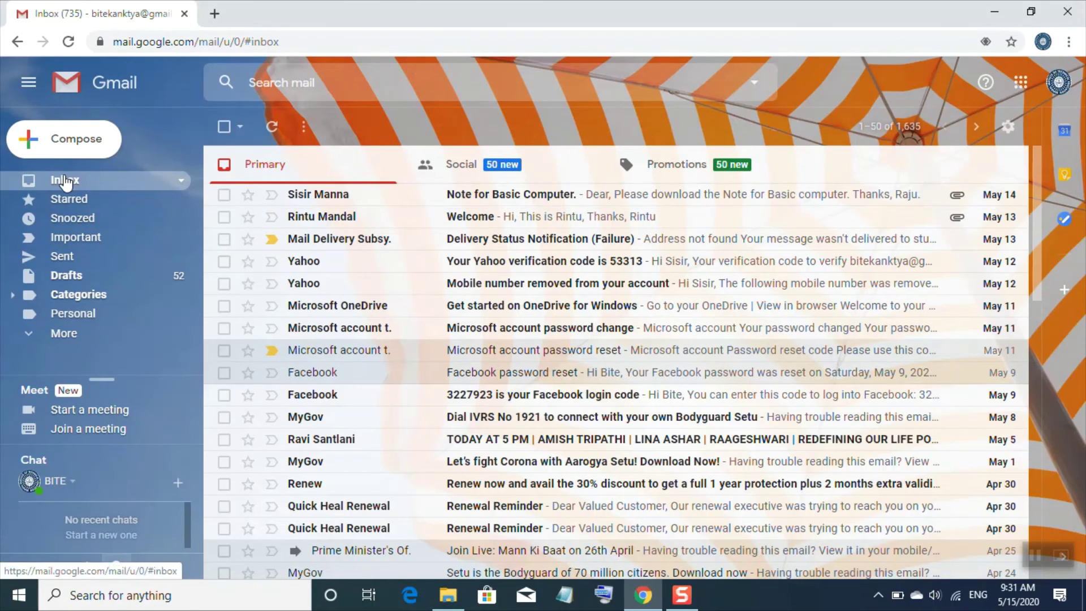
pyautogui.click(497, 199)
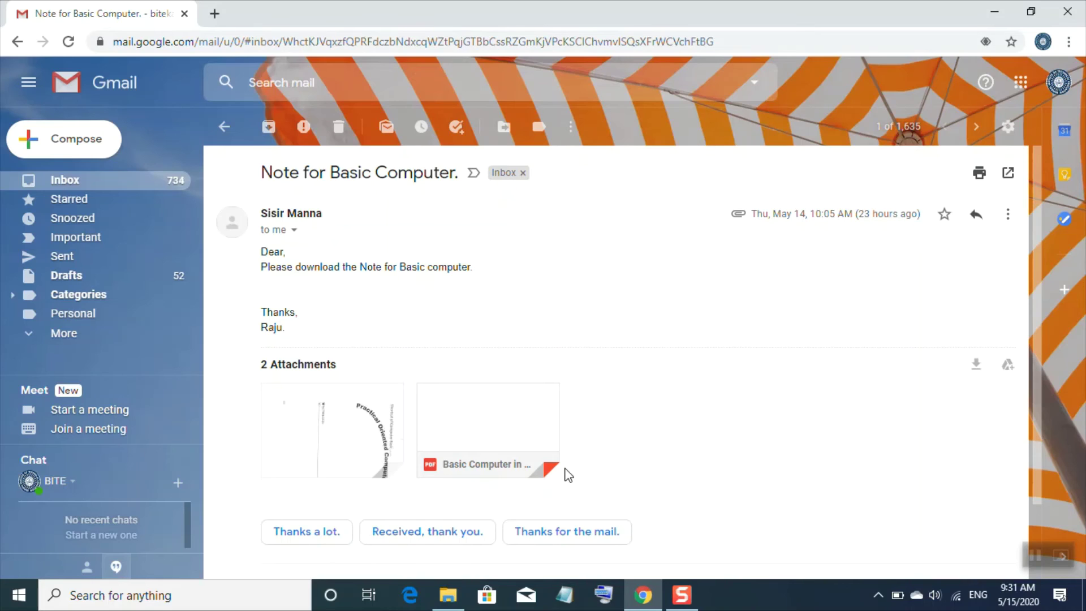
pyautogui.moveTo(447, 433)
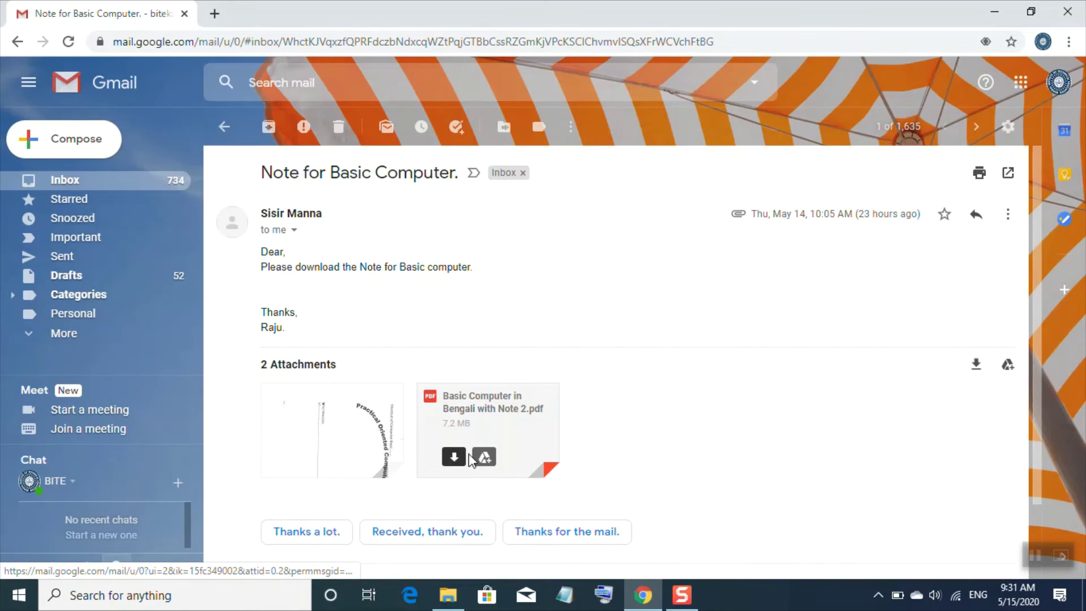
pyautogui.click(454, 458)
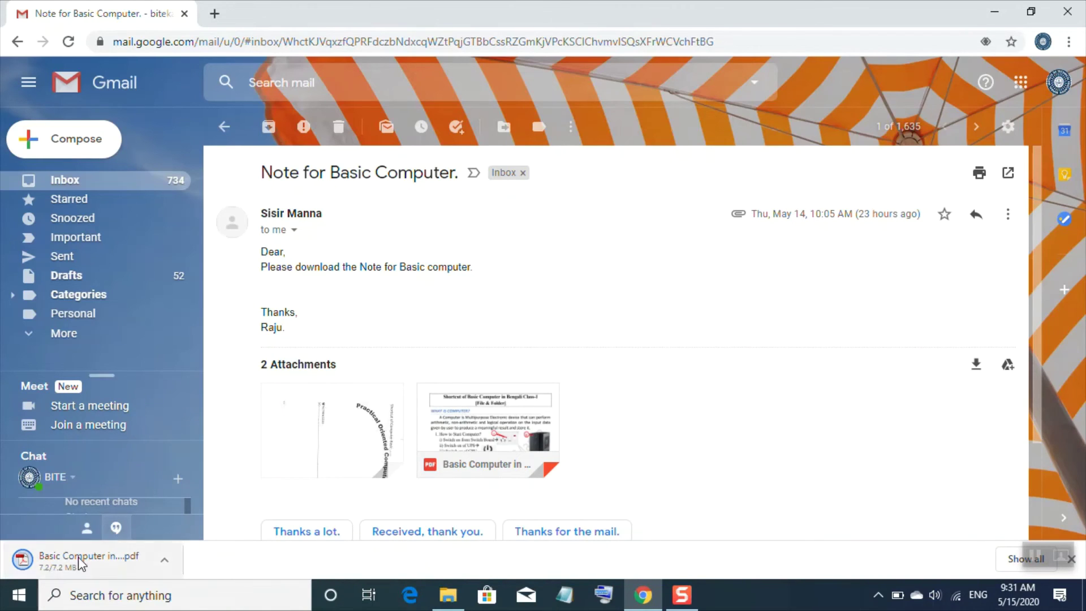
pyautogui.click(69, 559)
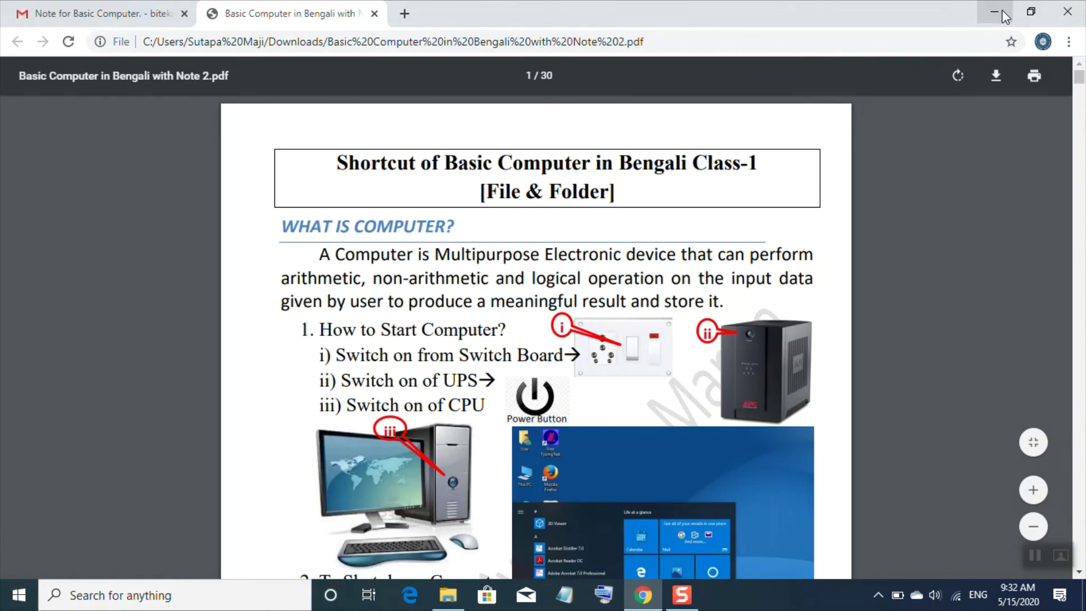
pyautogui.click(1003, 9)
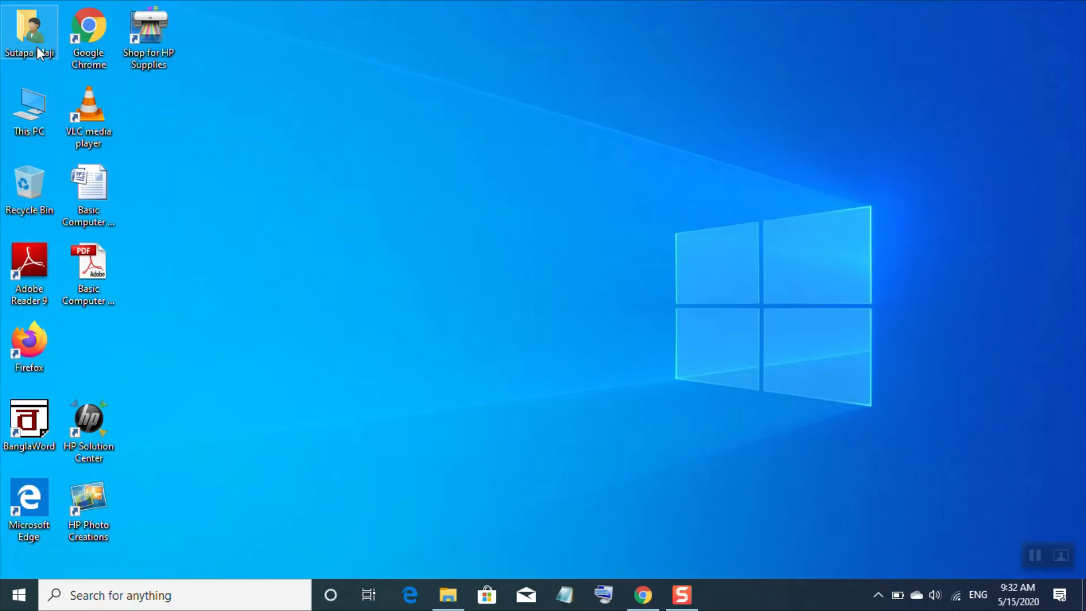
# - Find and select the downloaded Basic Computer in Bengali with Note 2 PDF in the user's Downloads folder
pyautogui.doubleClick(38, 48)
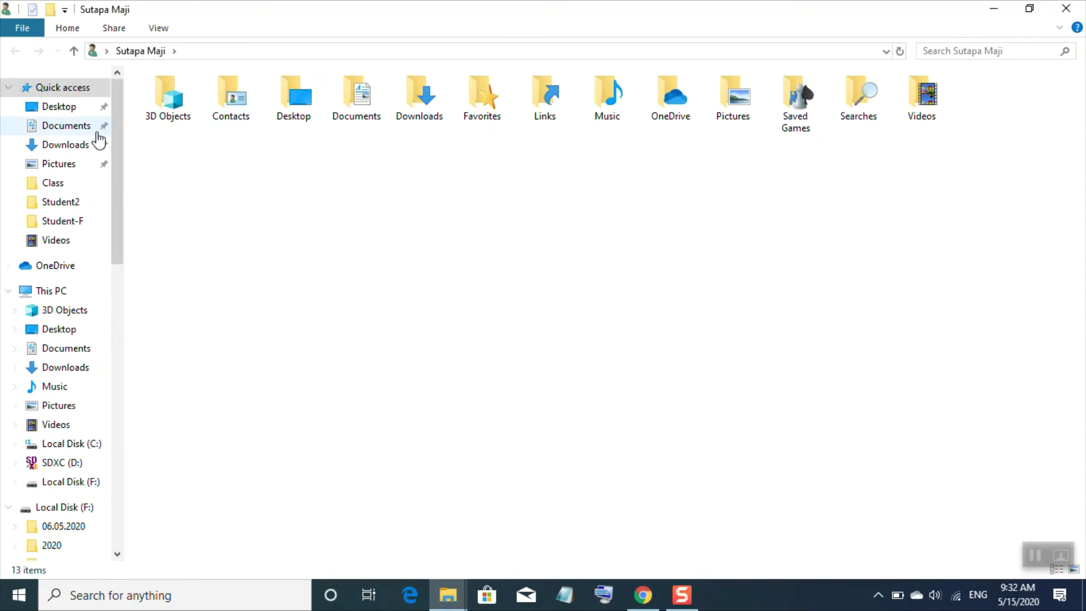
pyautogui.click(68, 148)
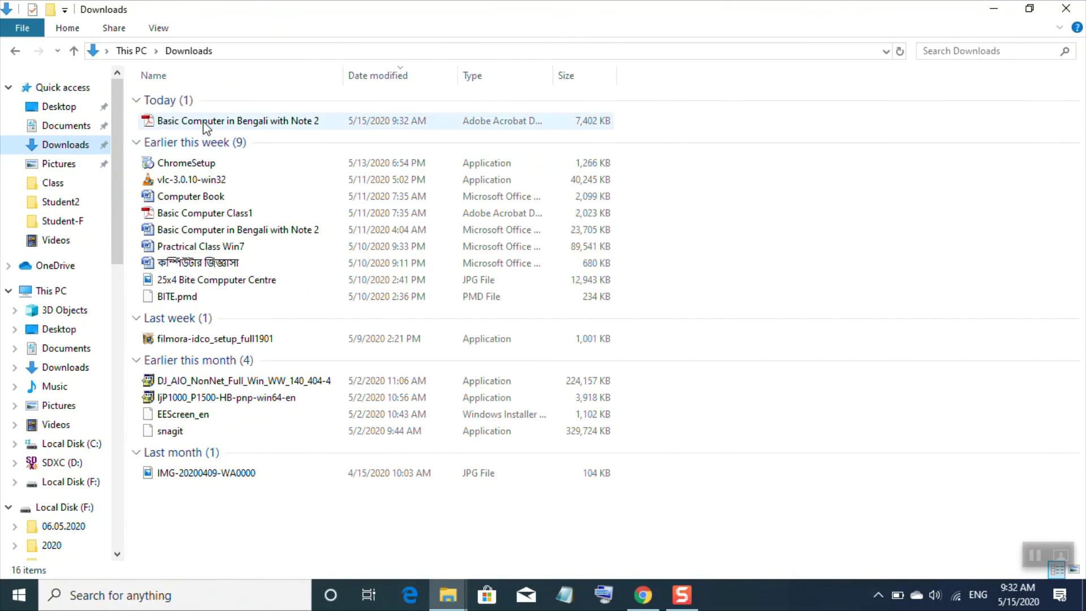
pyautogui.click(204, 122)
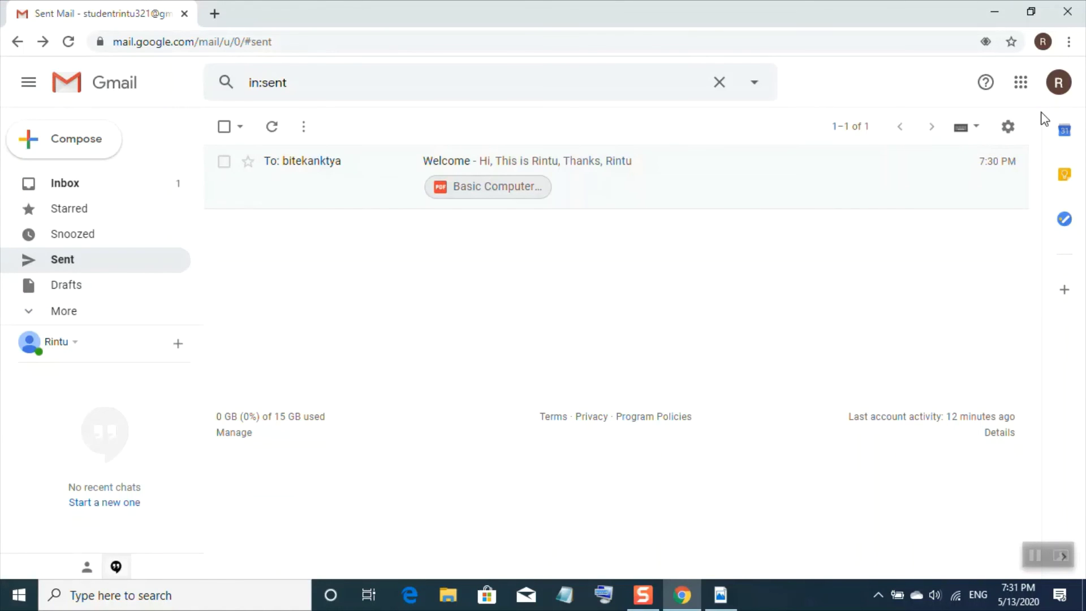
# - Sign out of the current Google account and bring the PDF notes to the front
pyautogui.click(1060, 85)
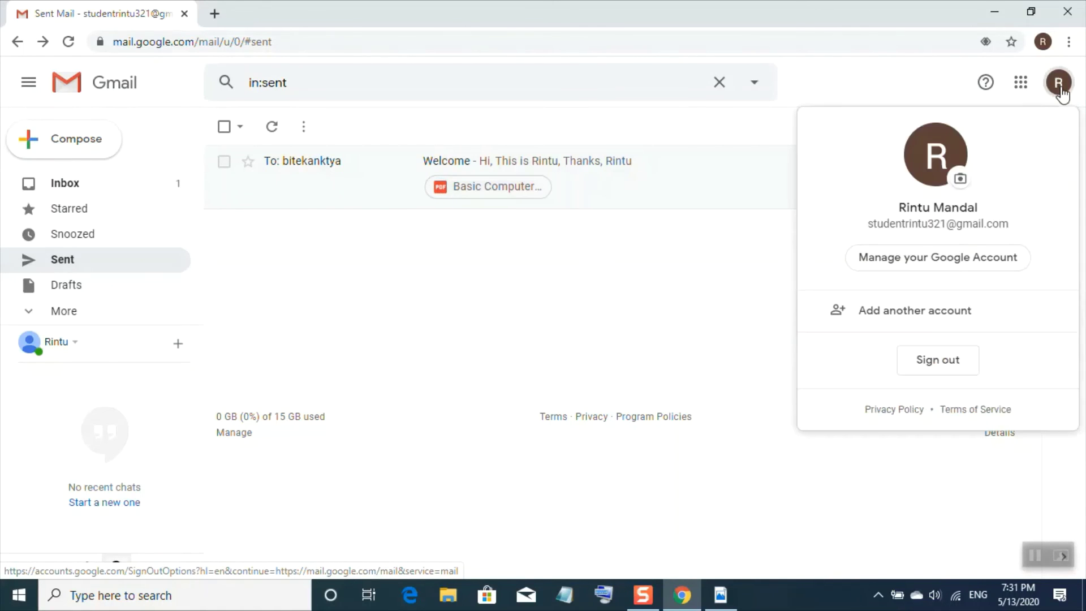
pyautogui.click(941, 367)
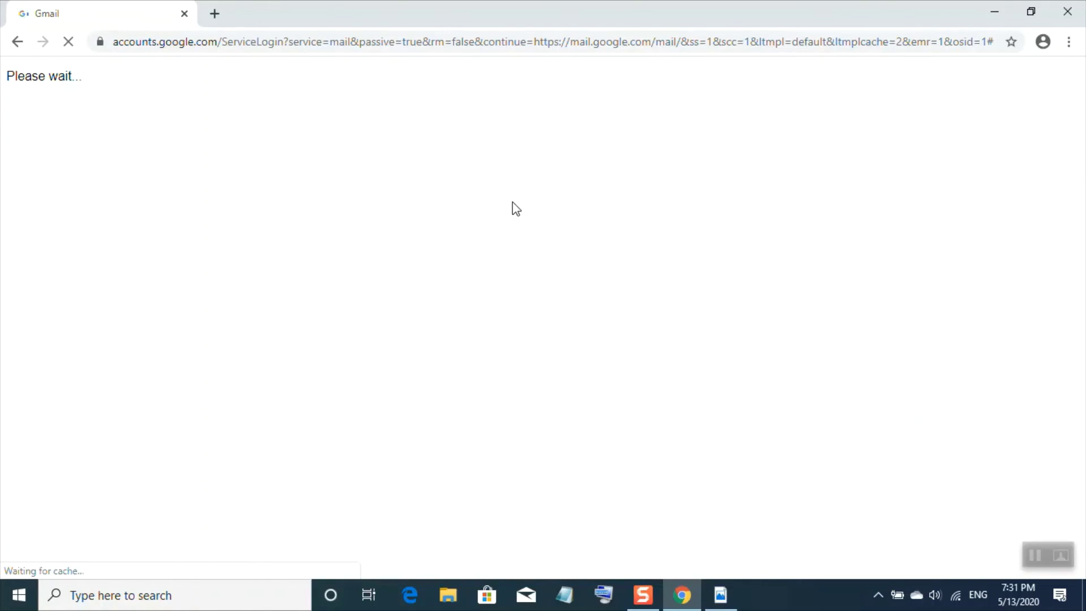
pyautogui.hotkey('alt', 'Tab')
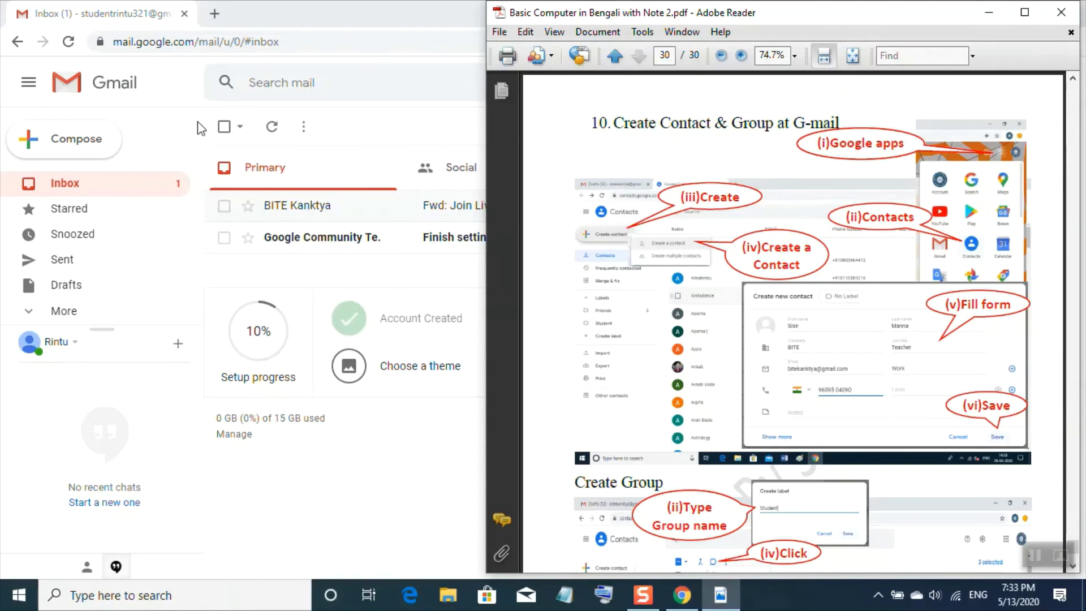
# - Open Google Contacts from Gmail's apps menu, dismiss the new-look notice, and start one new contact
pyautogui.click(174, 88)
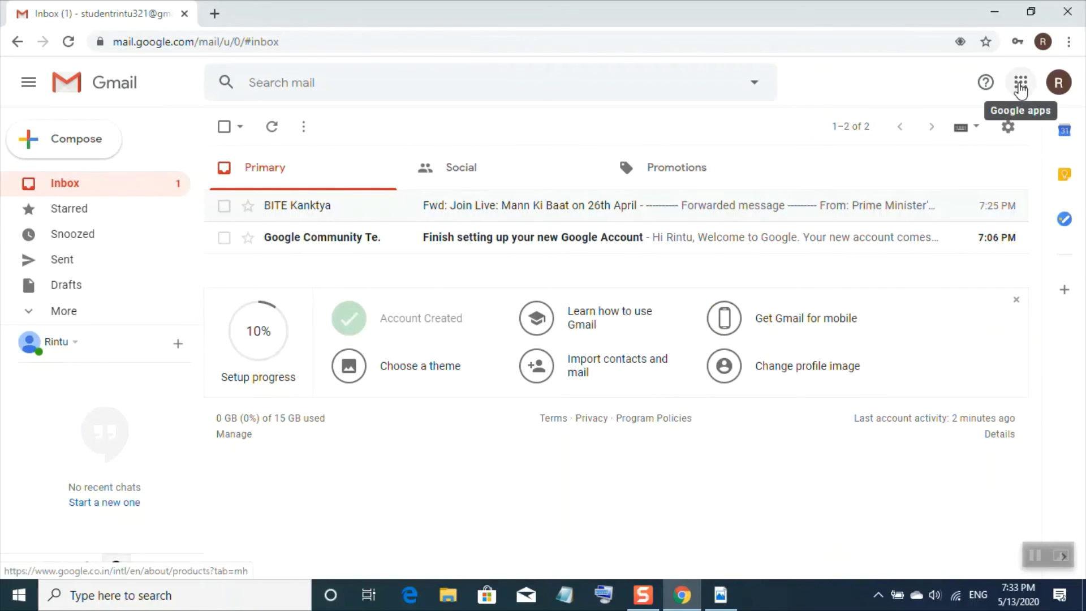
pyautogui.click(1021, 85)
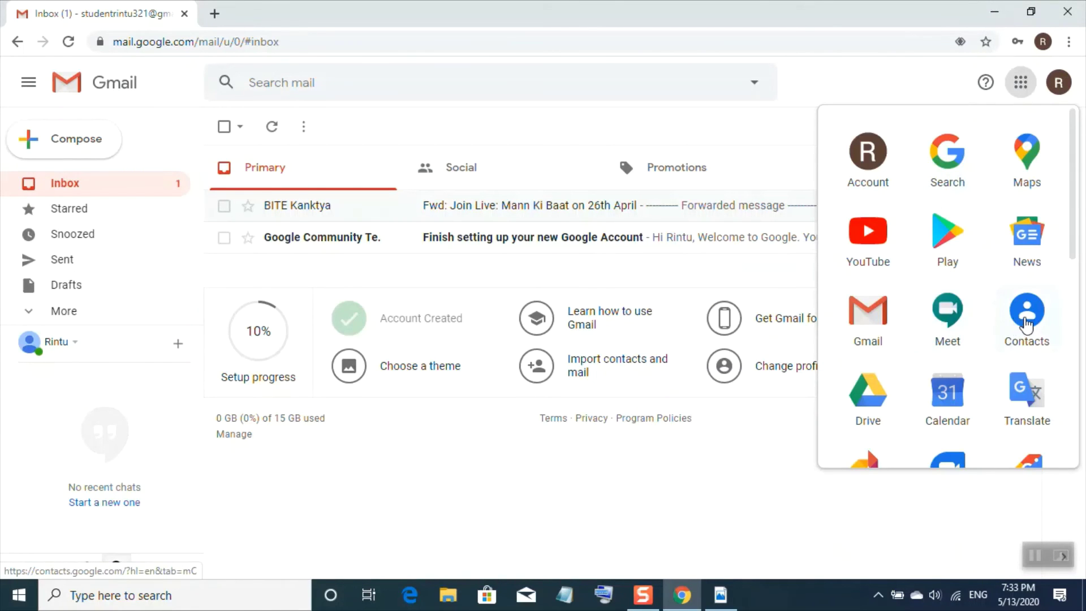
pyautogui.click(1028, 324)
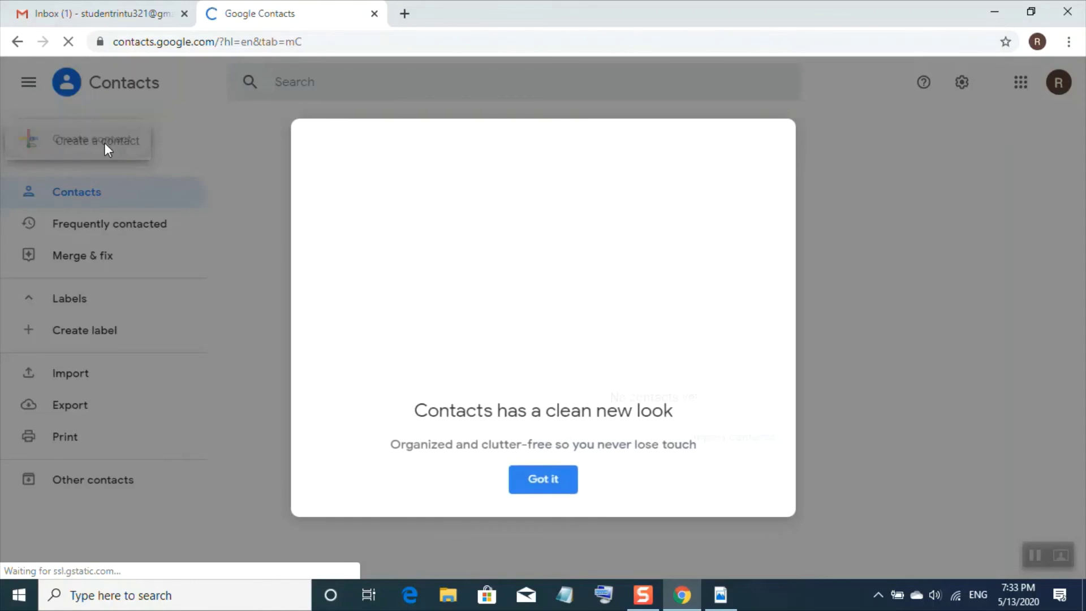
pyautogui.click(102, 141)
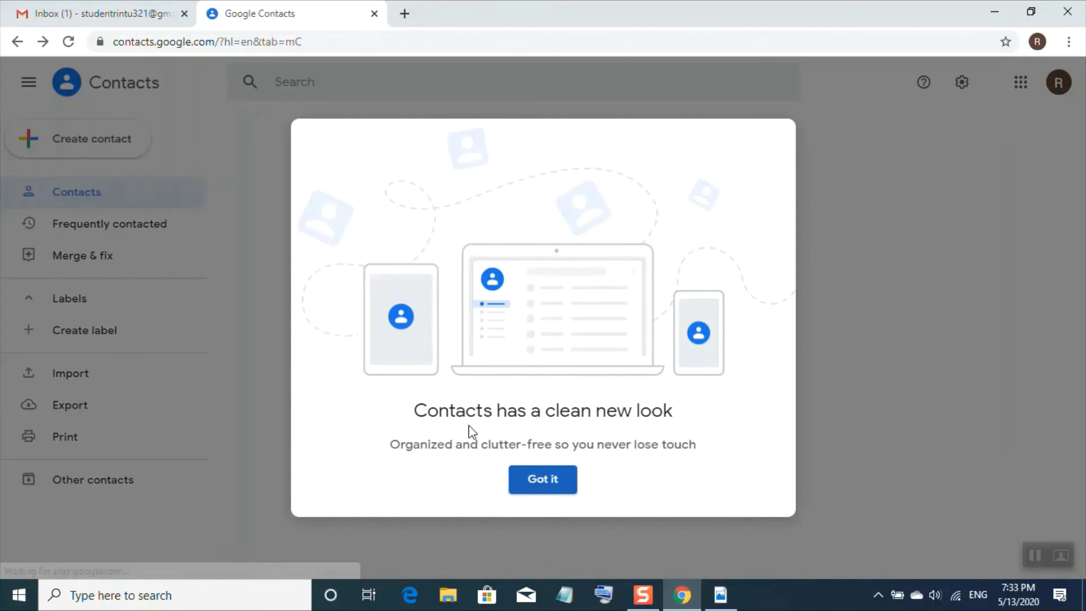
pyautogui.click(548, 480)
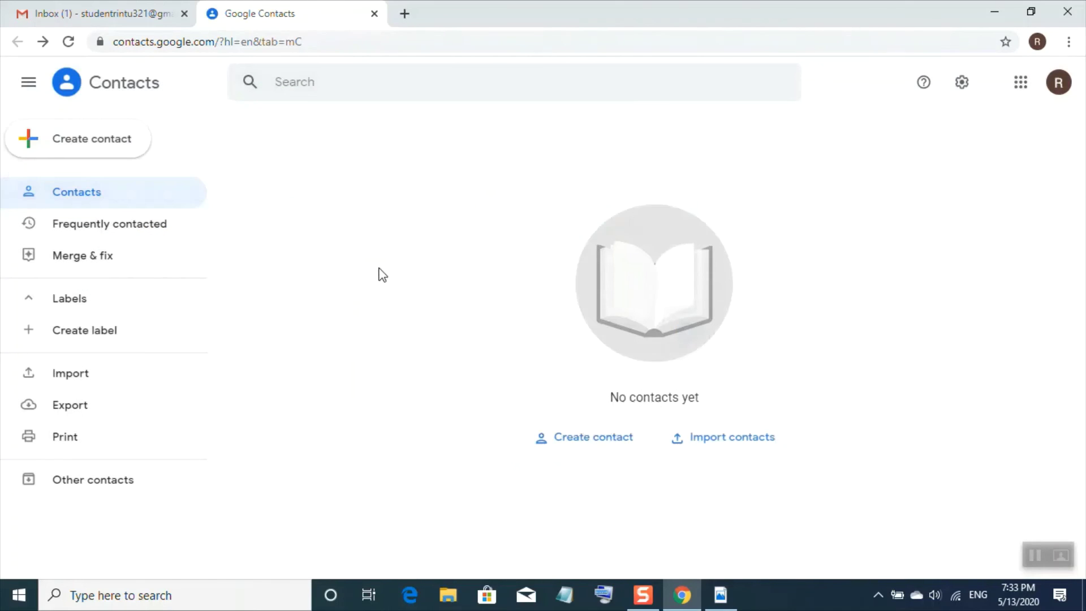
pyautogui.click(123, 148)
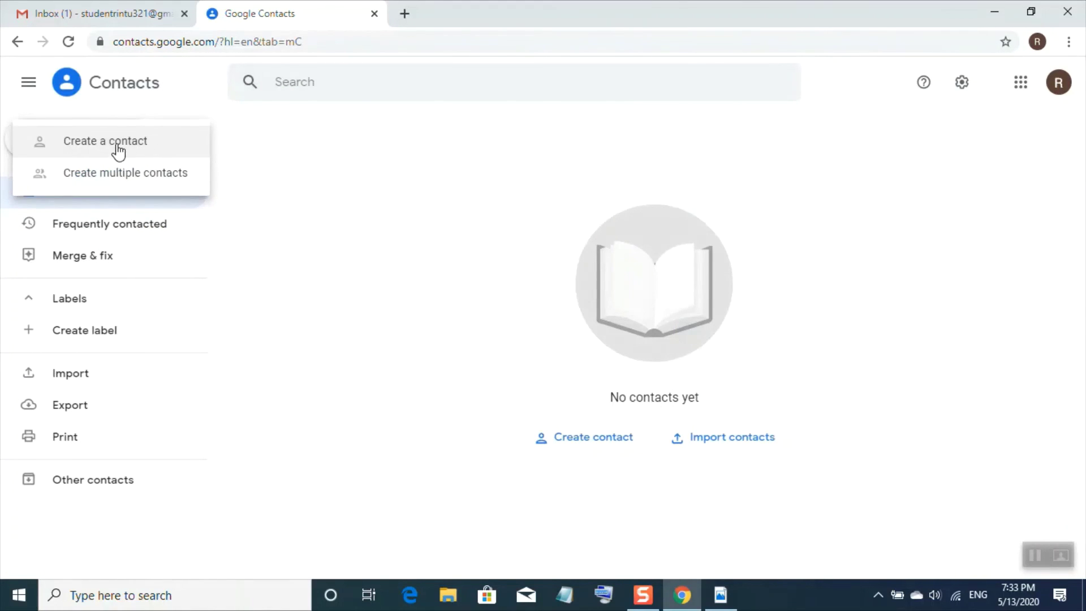
pyautogui.click(120, 149)
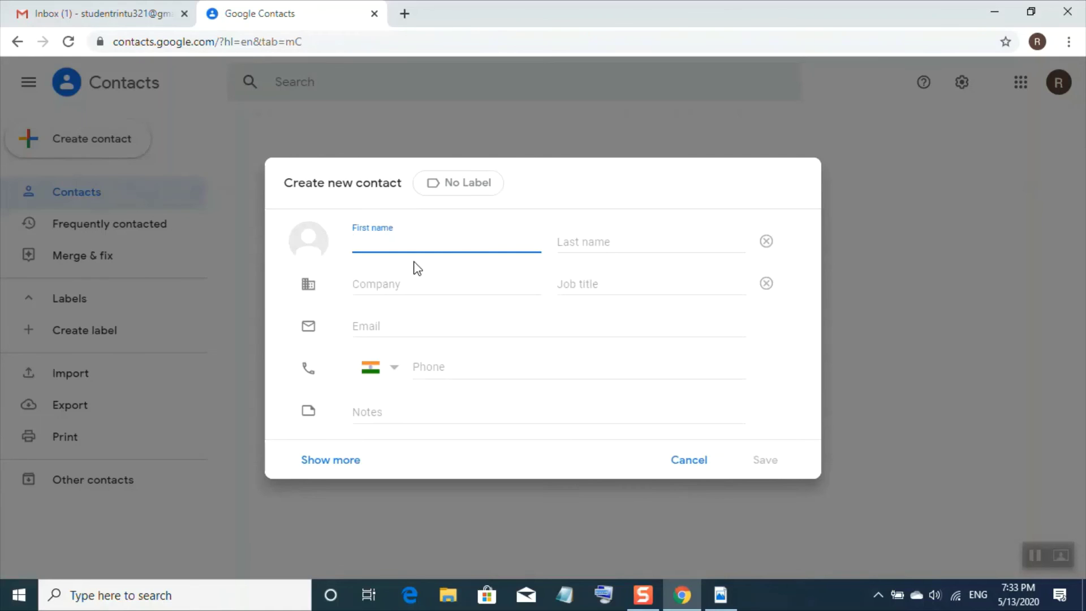
# - Enter the contact's first name, last name, company and e-mail address in the new-contact form
pyautogui.press('Tab')
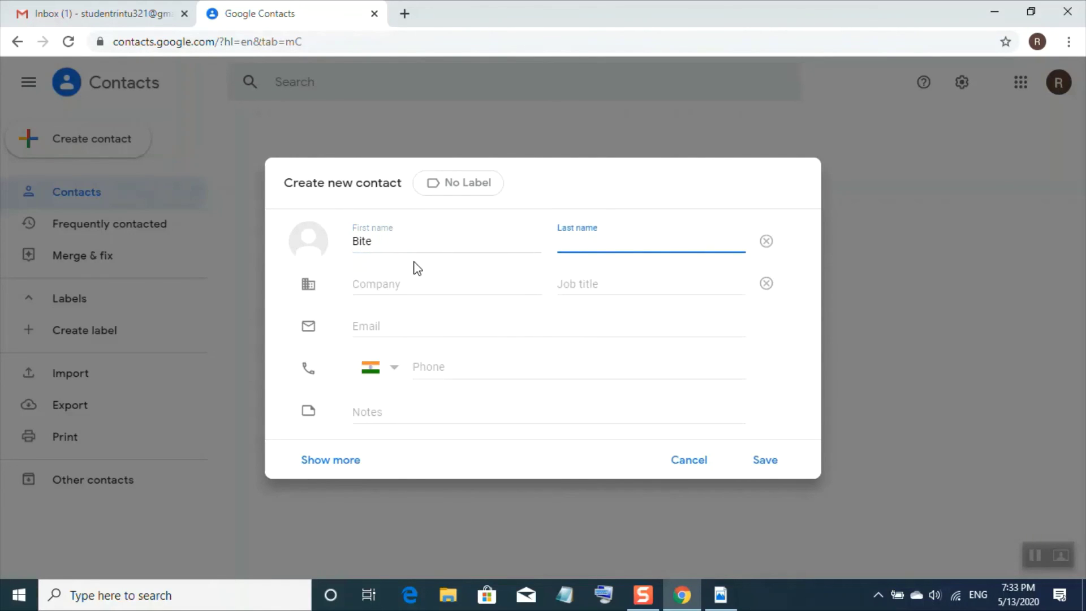
pyautogui.press('Tab')
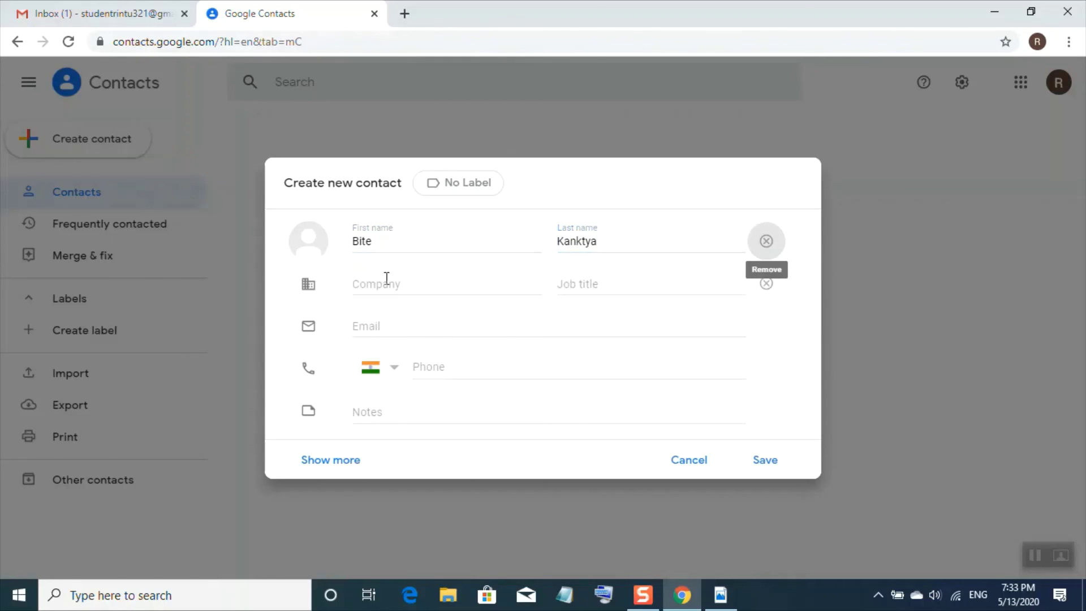
pyautogui.click(384, 287)
pyautogui.write('BITE')
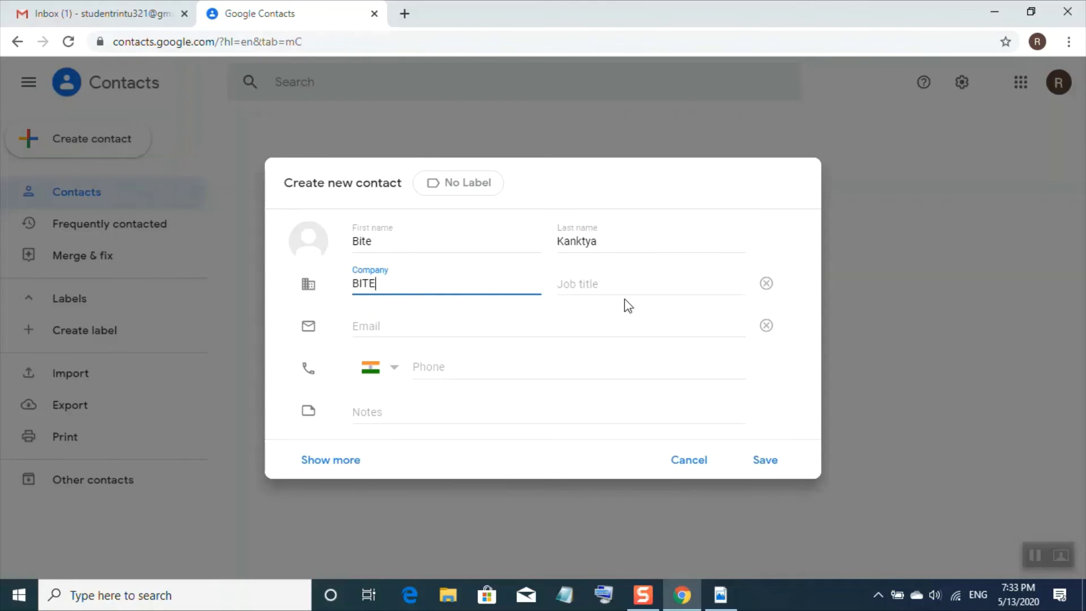
pyautogui.click(406, 327)
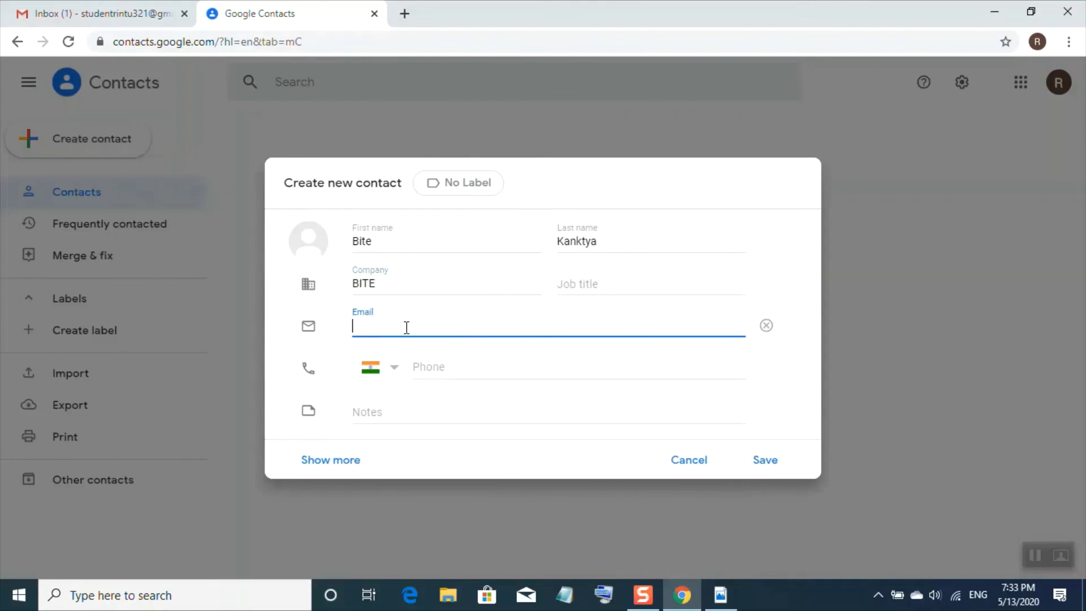
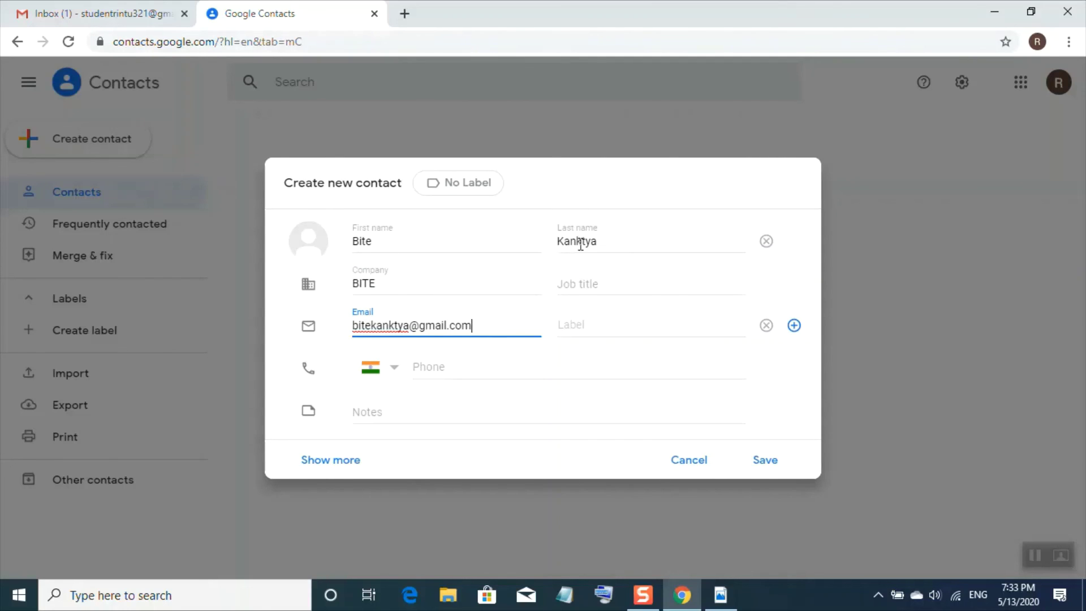
pyautogui.click(405, 287)
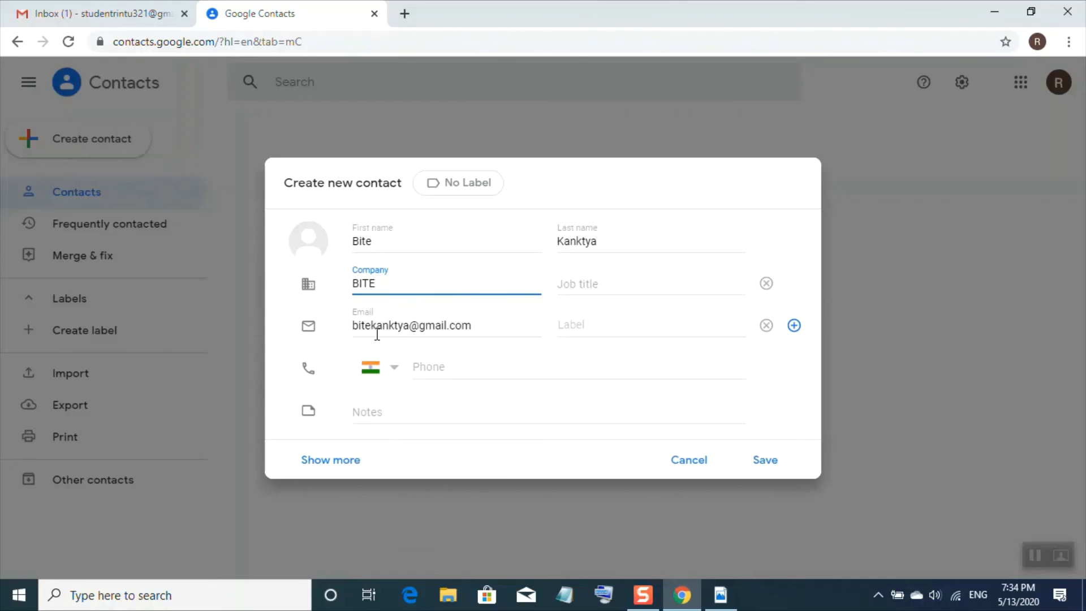
# - Label the contact's e-mail address as Work
pyautogui.click(477, 326)
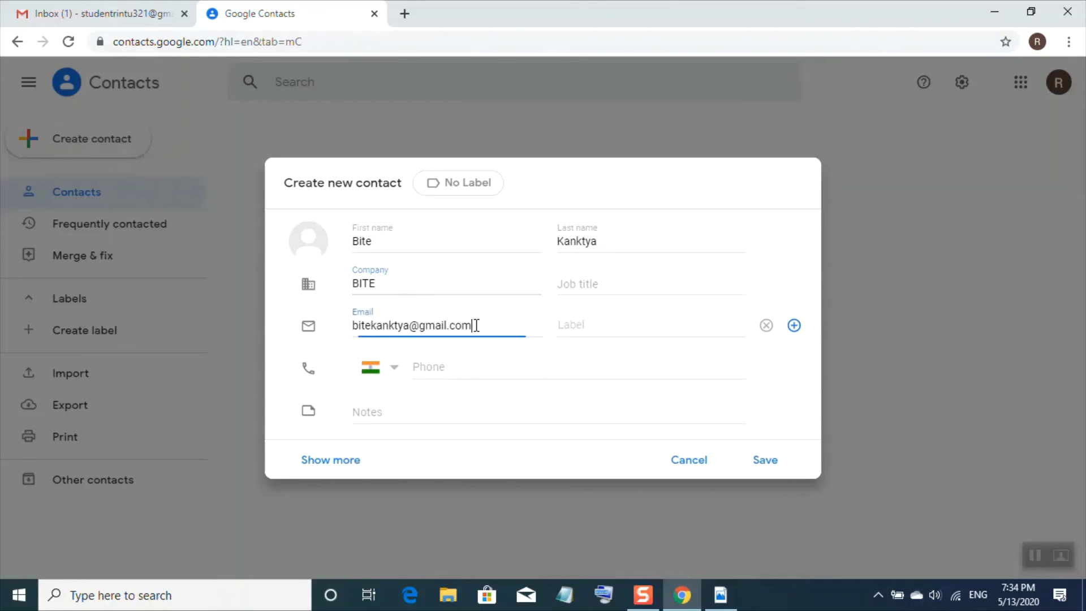
pyautogui.click(586, 325)
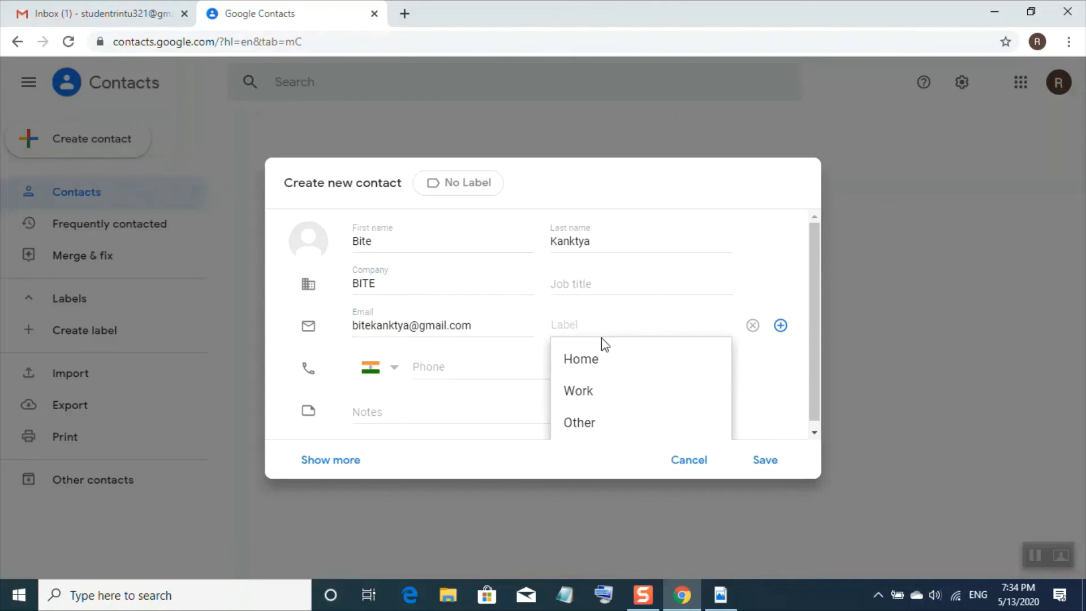
pyautogui.click(603, 384)
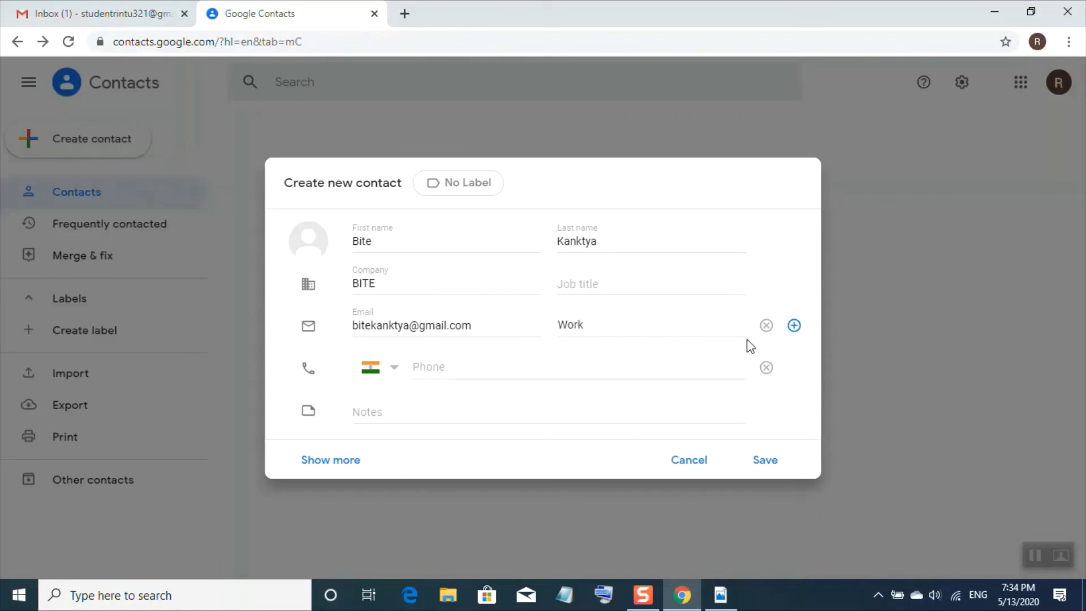
pyautogui.click(794, 325)
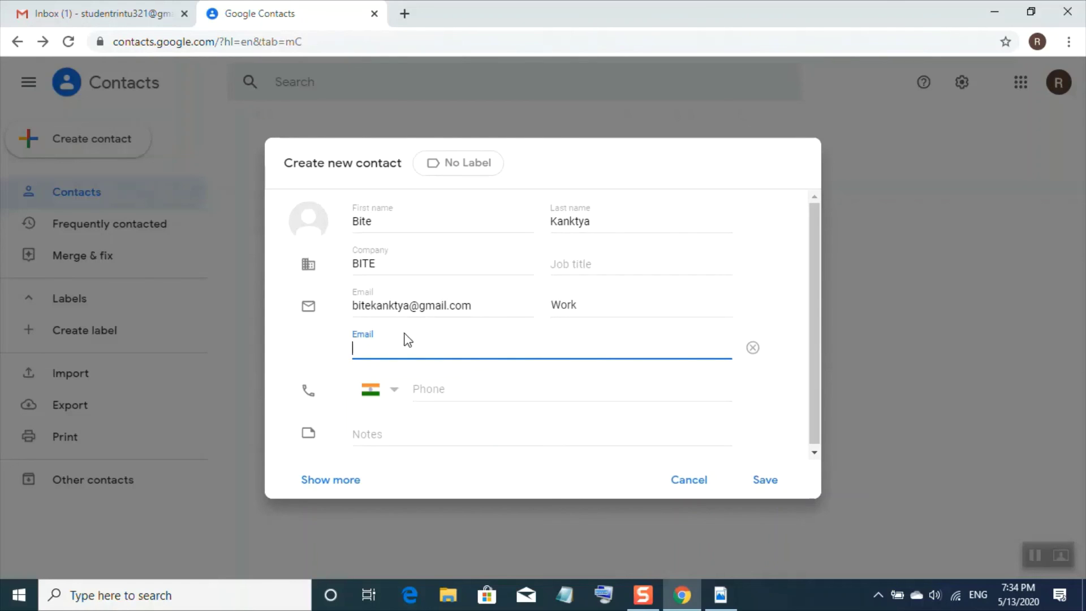
# - Add the contact's phone number labelled Work and save the contact
pyautogui.click(436, 389)
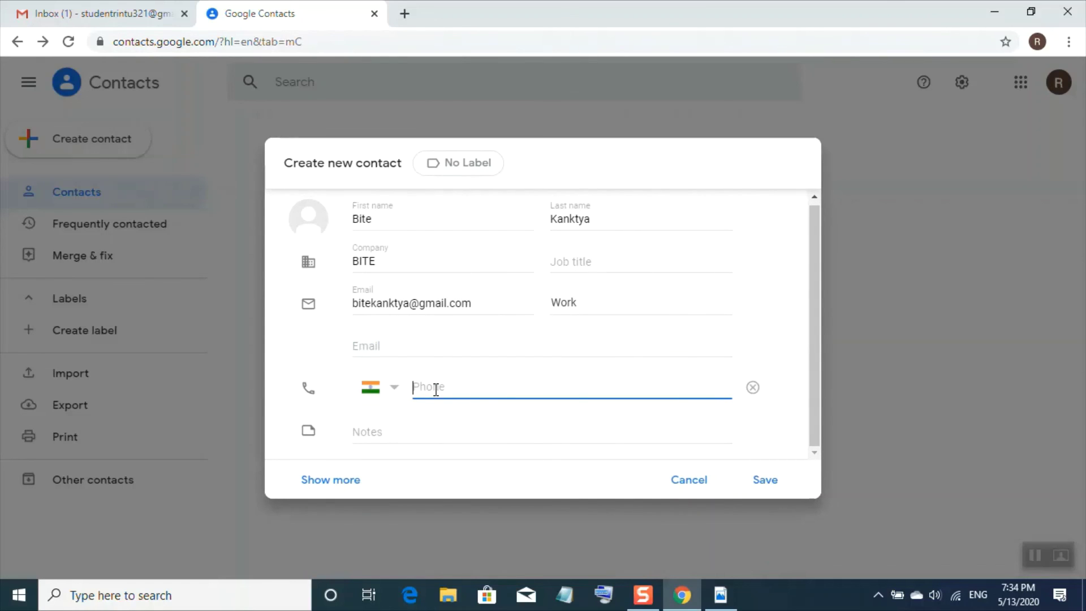
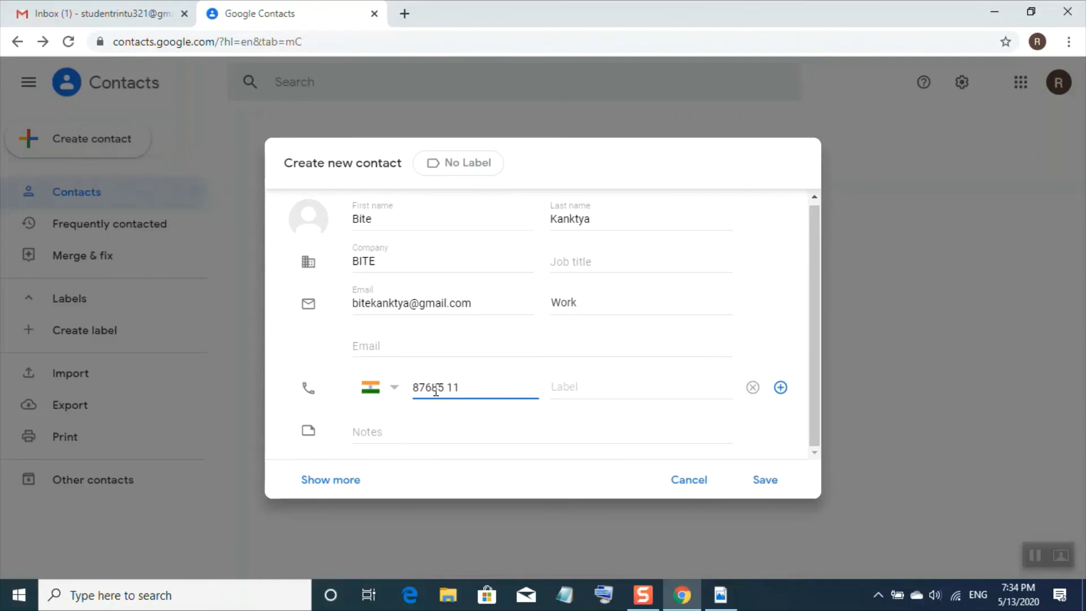
pyautogui.click(627, 388)
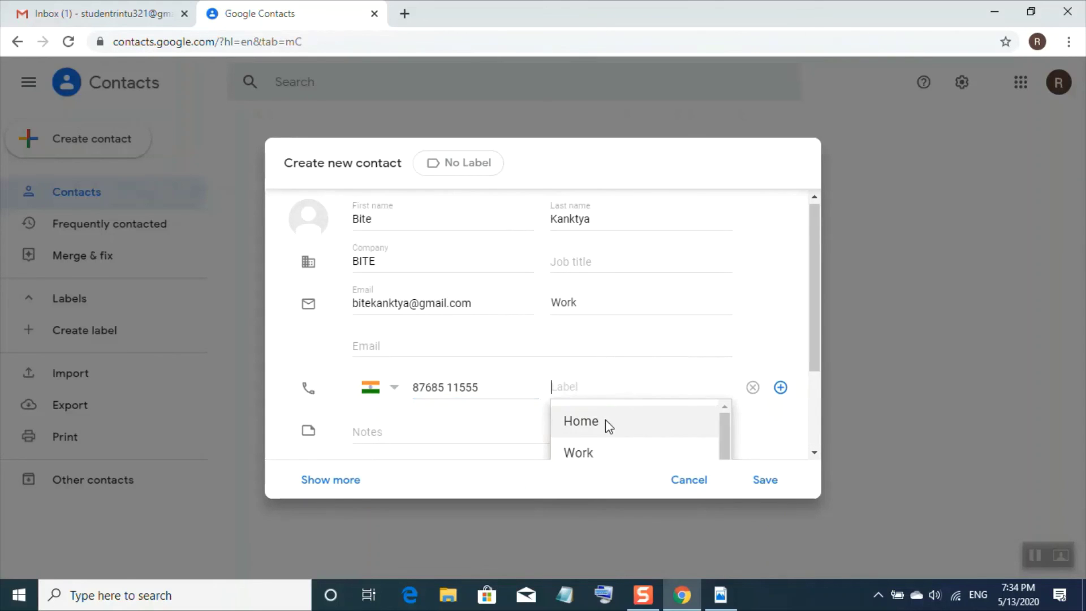
pyautogui.click(595, 451)
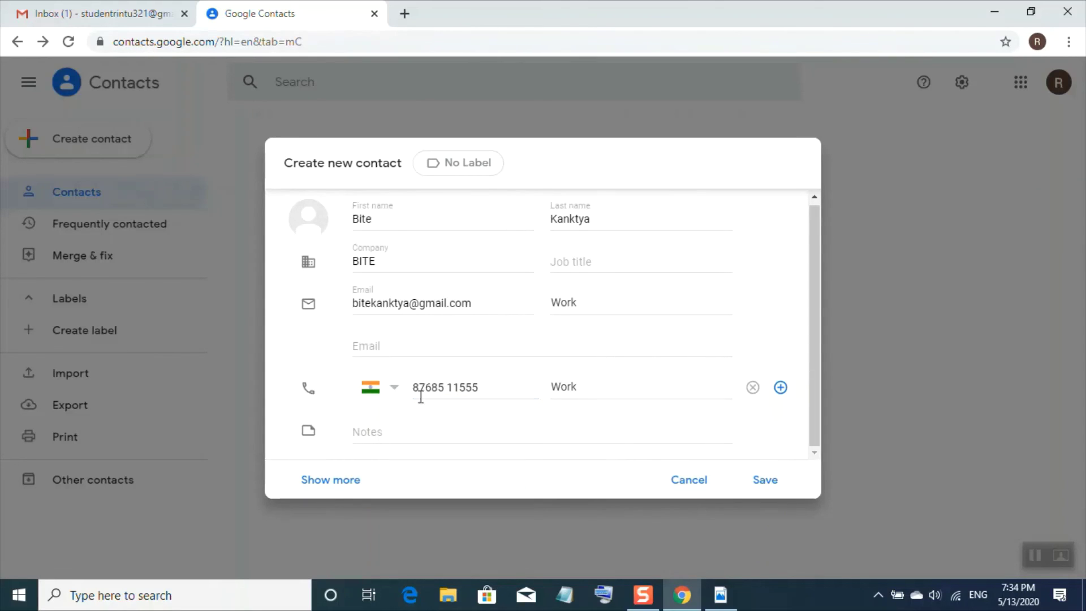
pyautogui.click(395, 434)
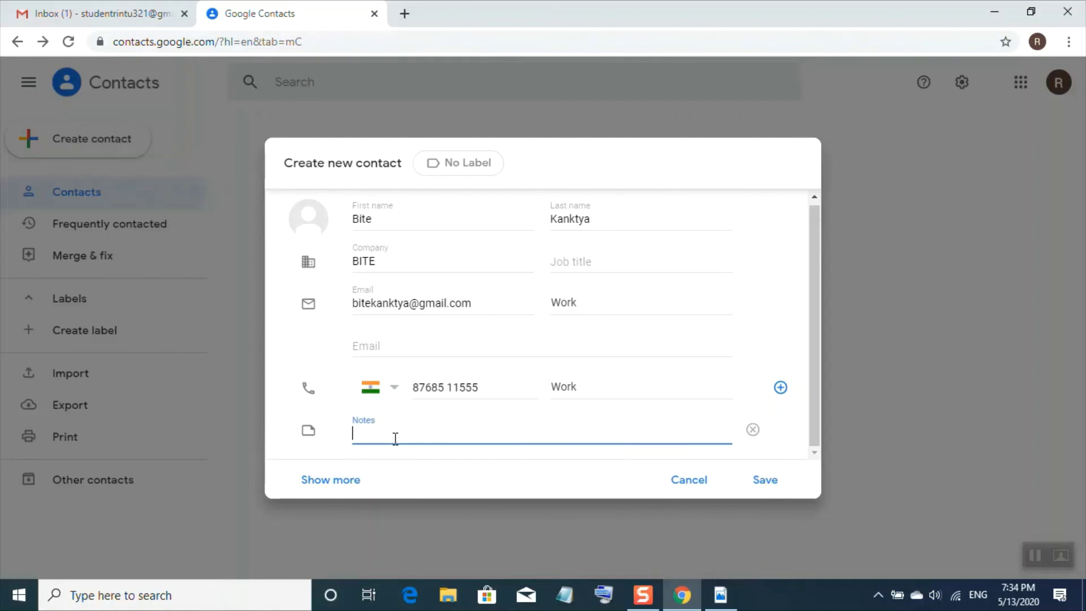
pyautogui.click(770, 485)
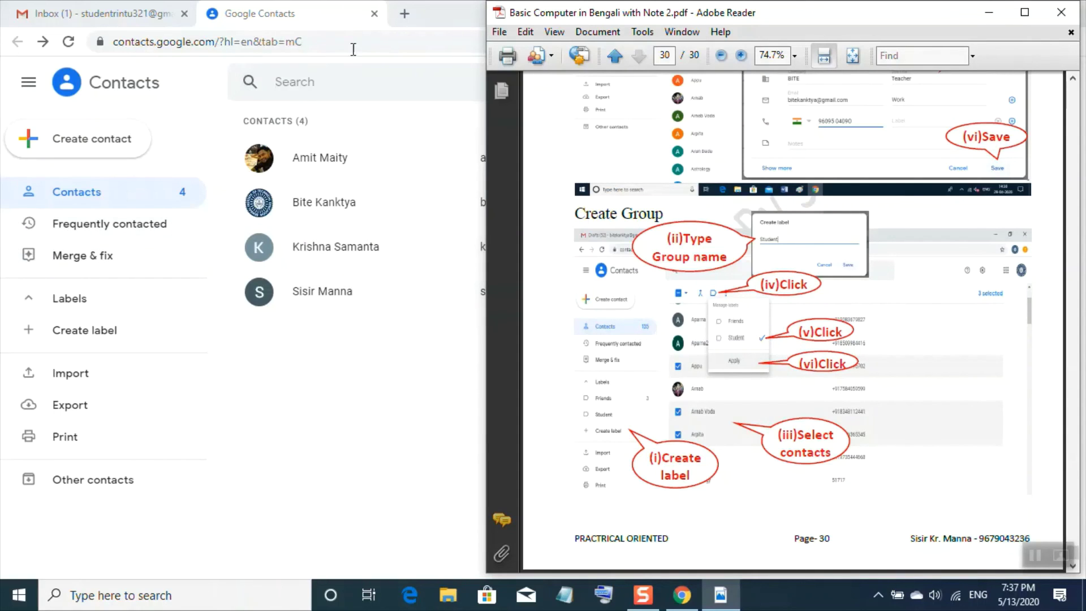
pyautogui.click(356, 15)
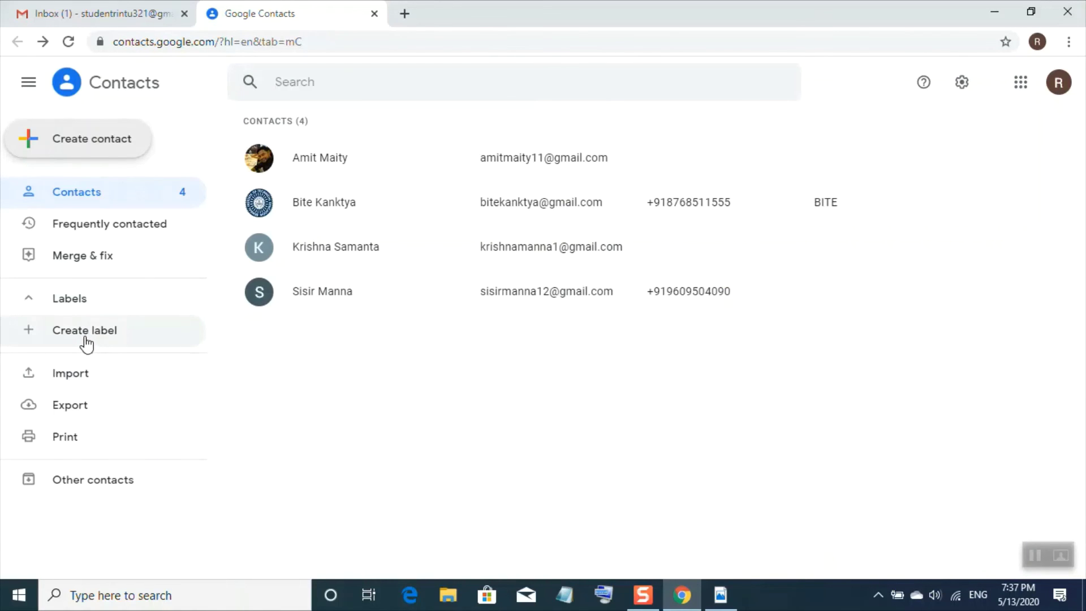
# - Create a new contact label named 'Student'
pyautogui.click(85, 334)
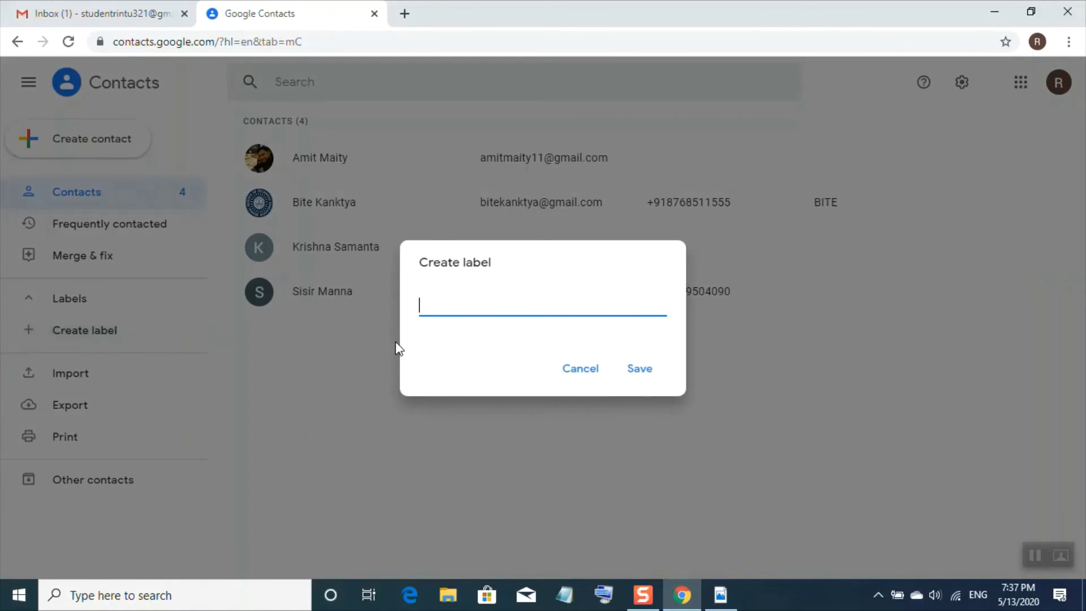
pyautogui.write('Student')
pyautogui.click(642, 371)
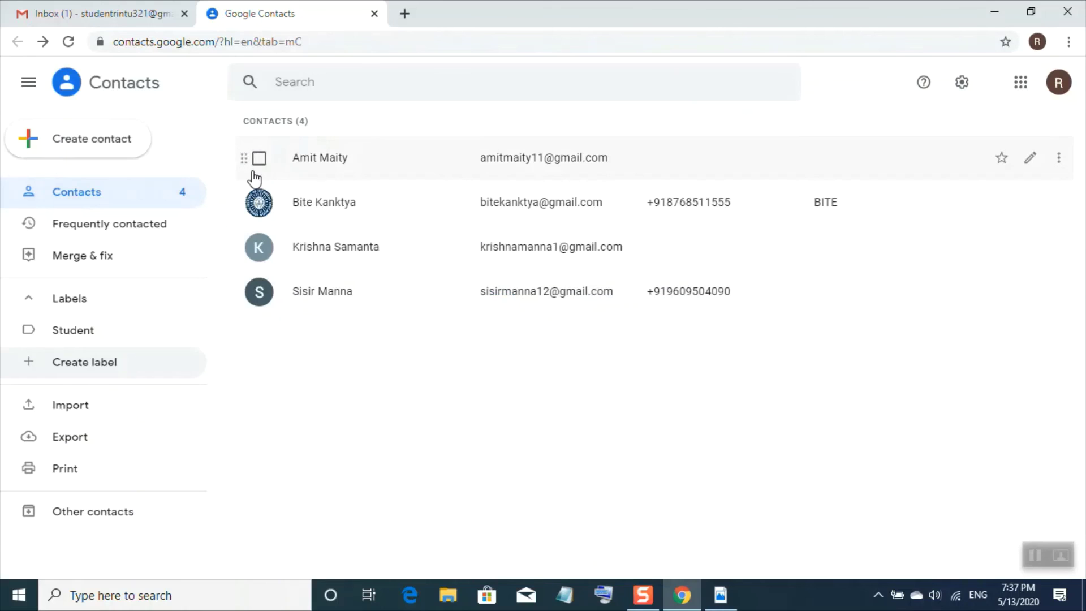
# - Apply the Student label to the first, third and fourth contacts and view the Student list
pyautogui.click(259, 158)
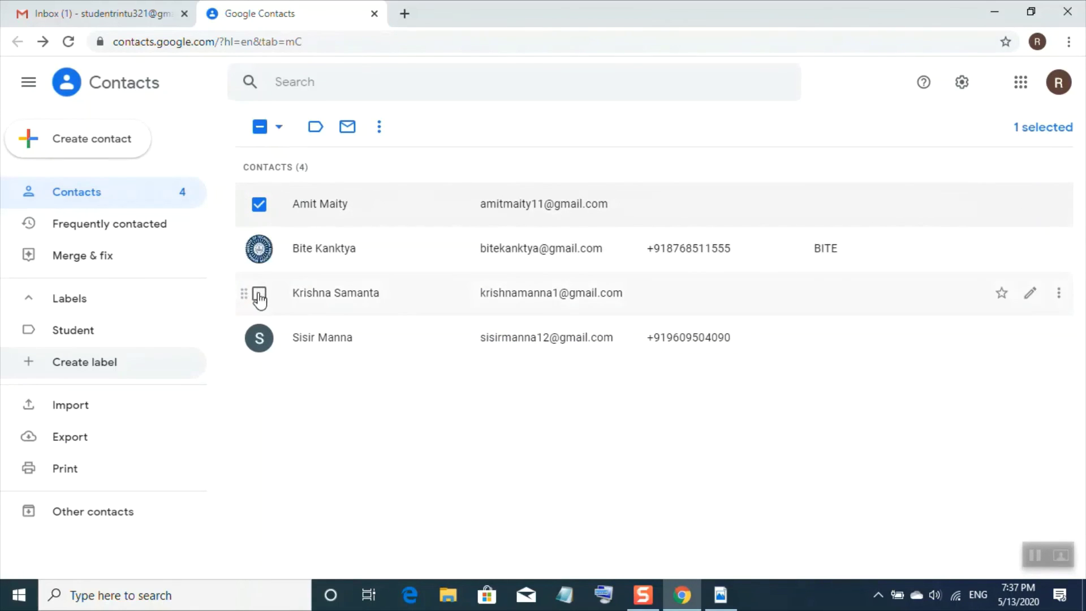
pyautogui.click(259, 293)
pyautogui.click(260, 338)
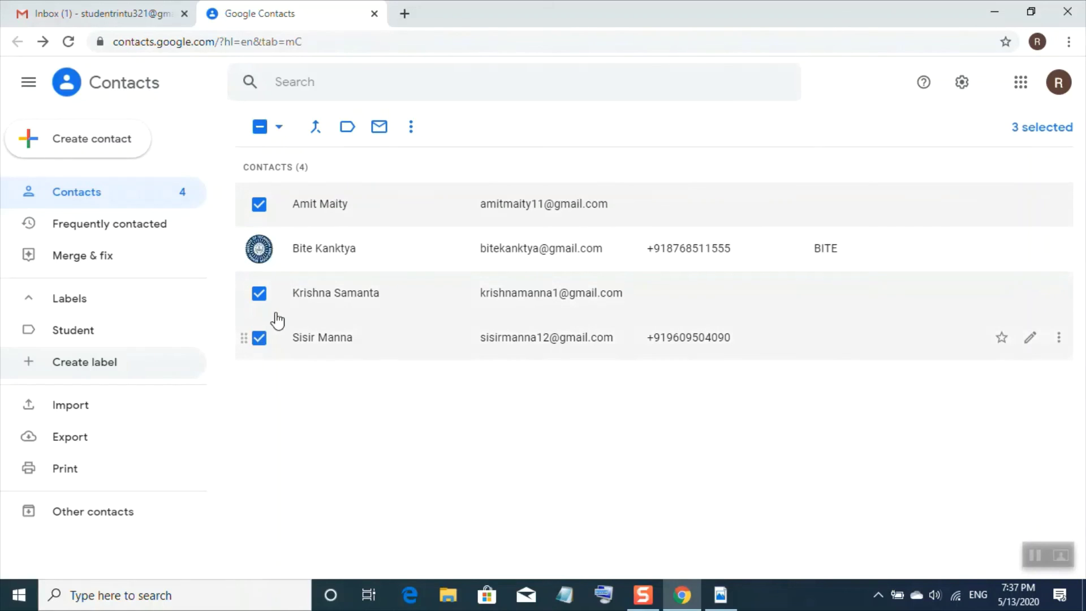
pyautogui.click(349, 131)
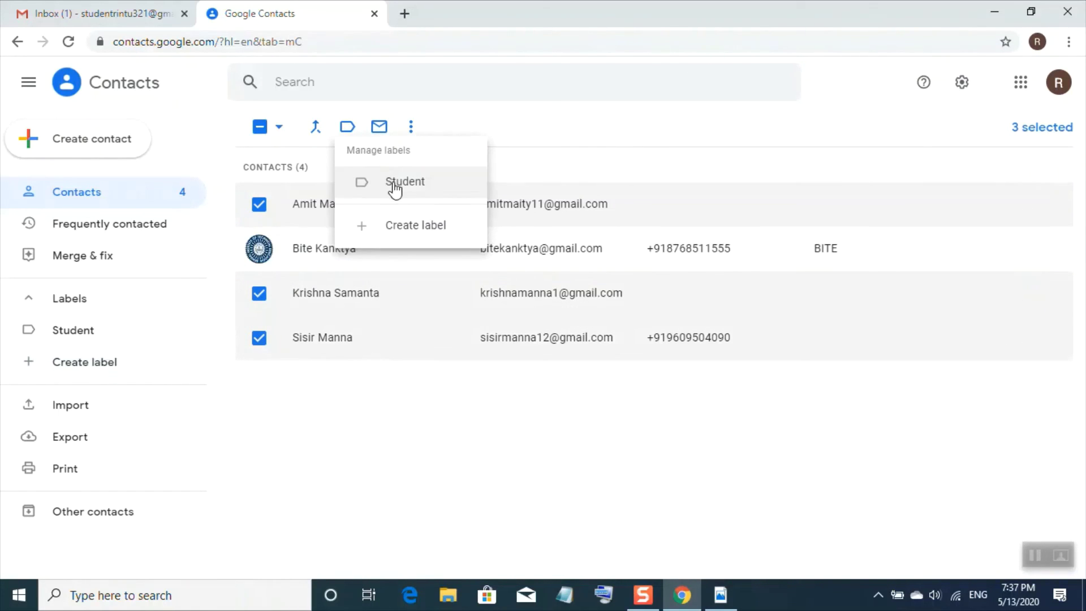
pyautogui.click(405, 187)
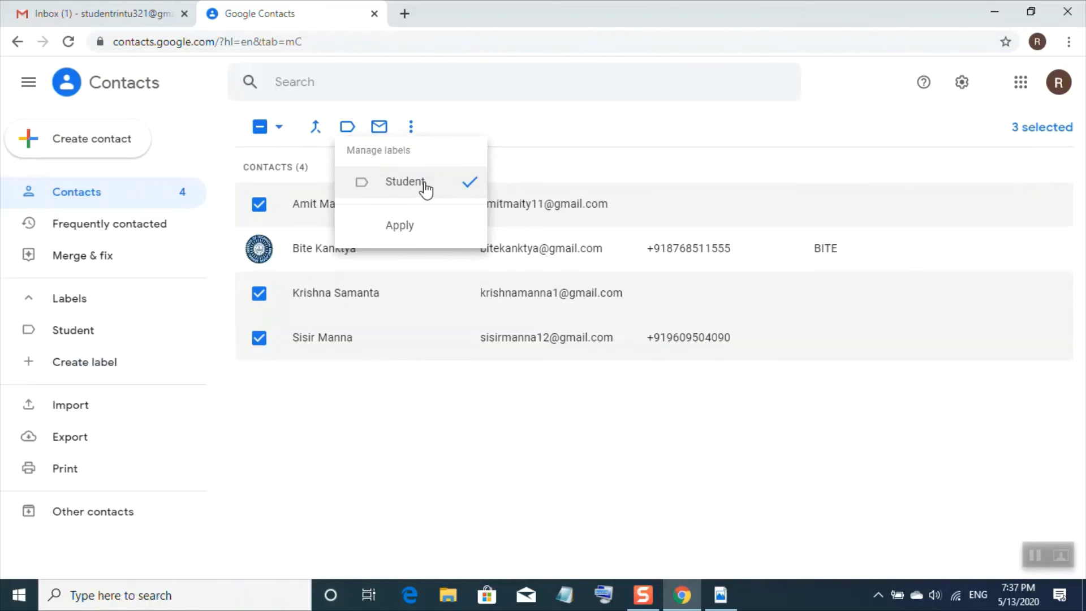
pyautogui.click(409, 233)
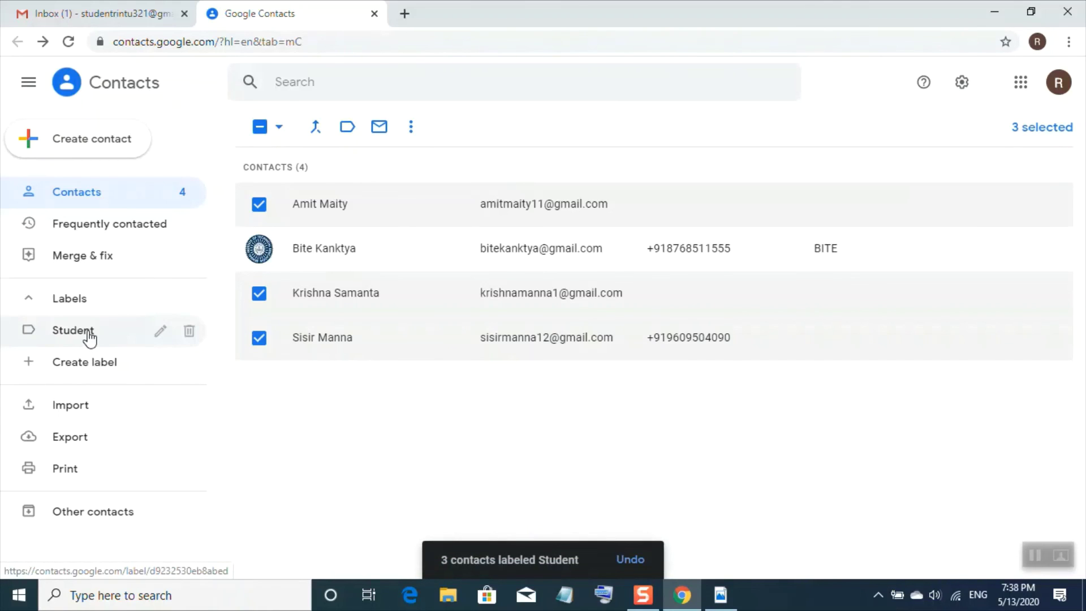
pyautogui.click(95, 335)
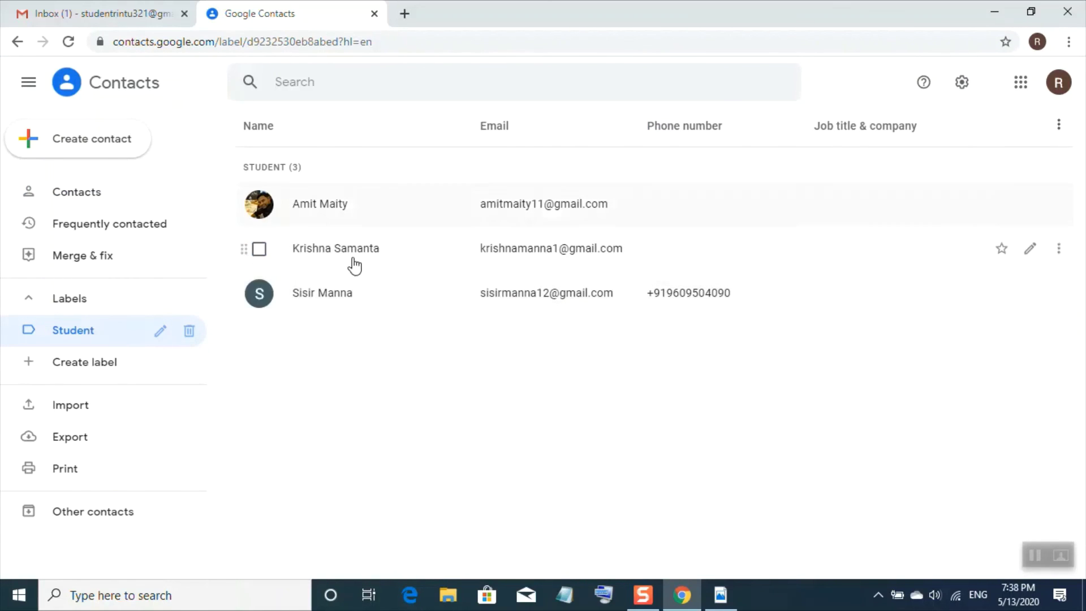
pyautogui.hotkey('alt', 'Tab')
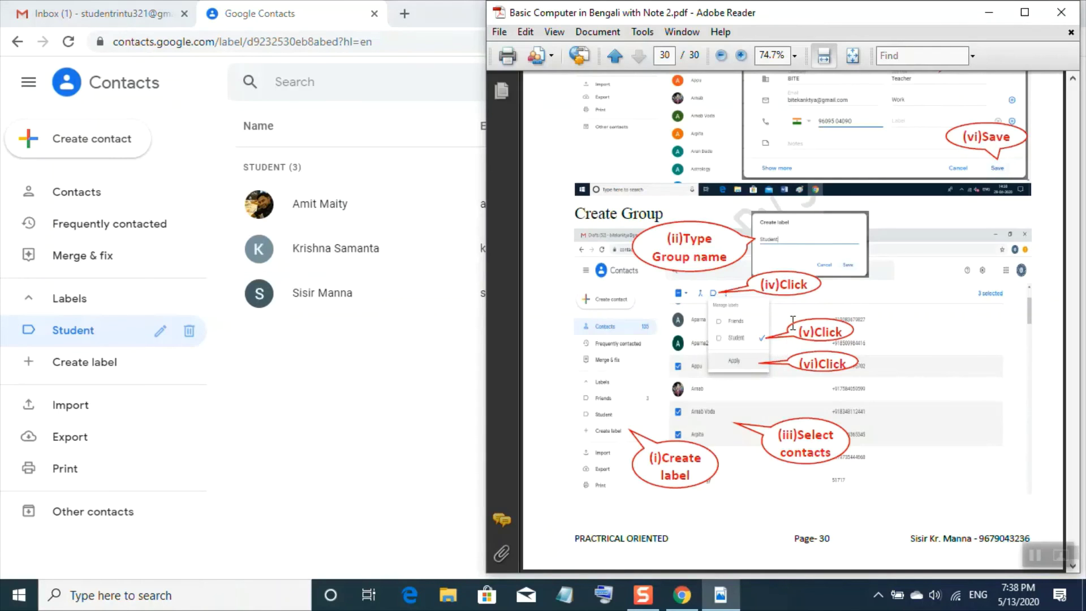